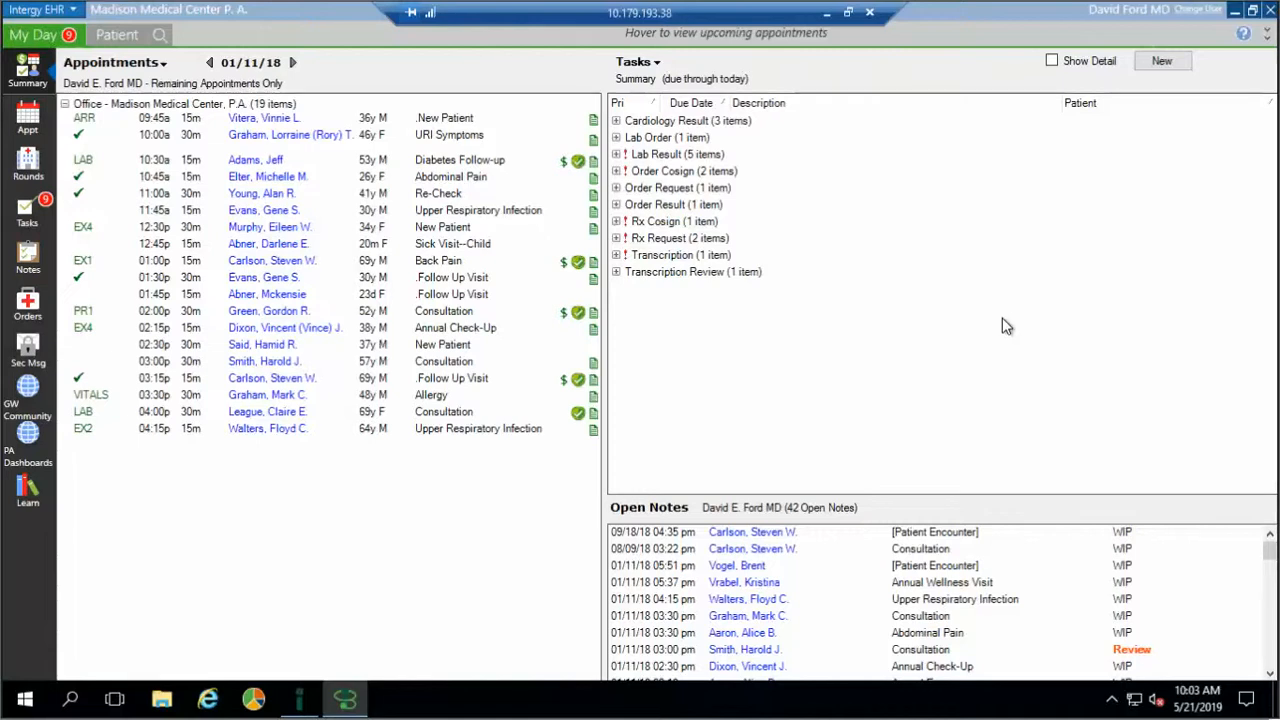
Open the 3:15 pm follow-up patient's chart and view the due health reminders, including the refused aortic aneurysm screening
{"action": "left_click", "coordinate": [294, 382]}
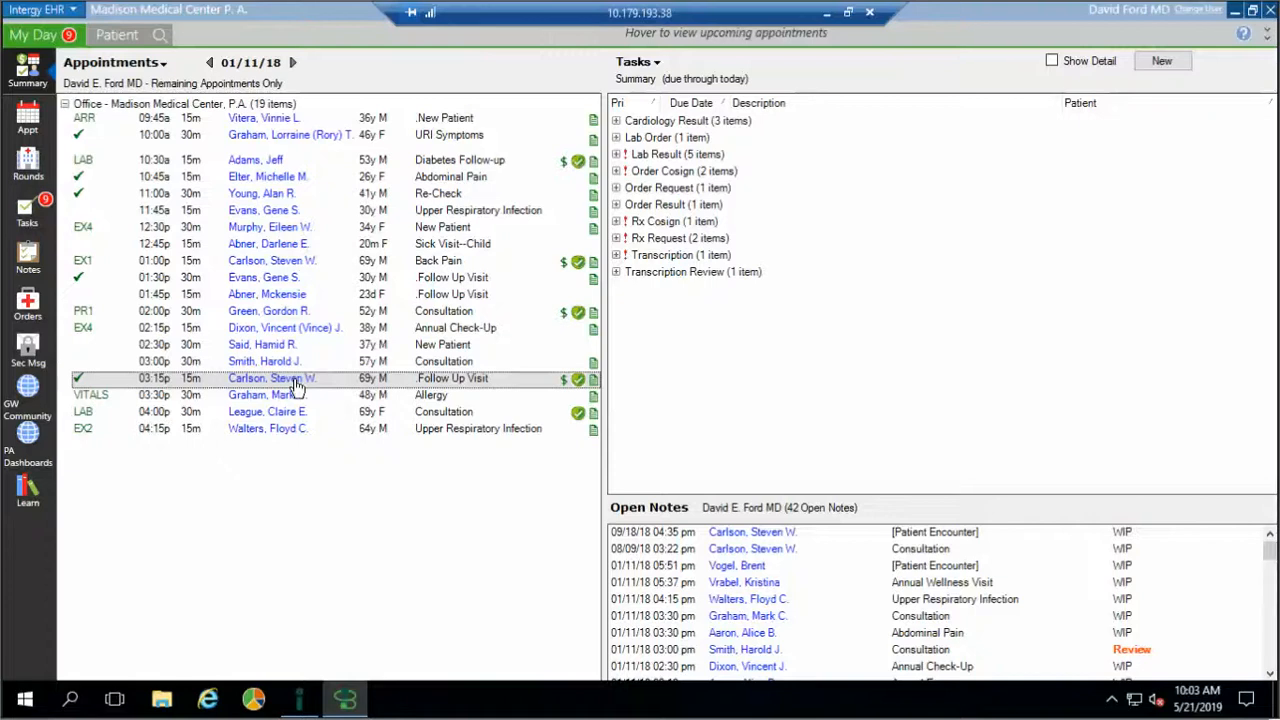
{"action": "double_click", "coordinate": [296, 384]}
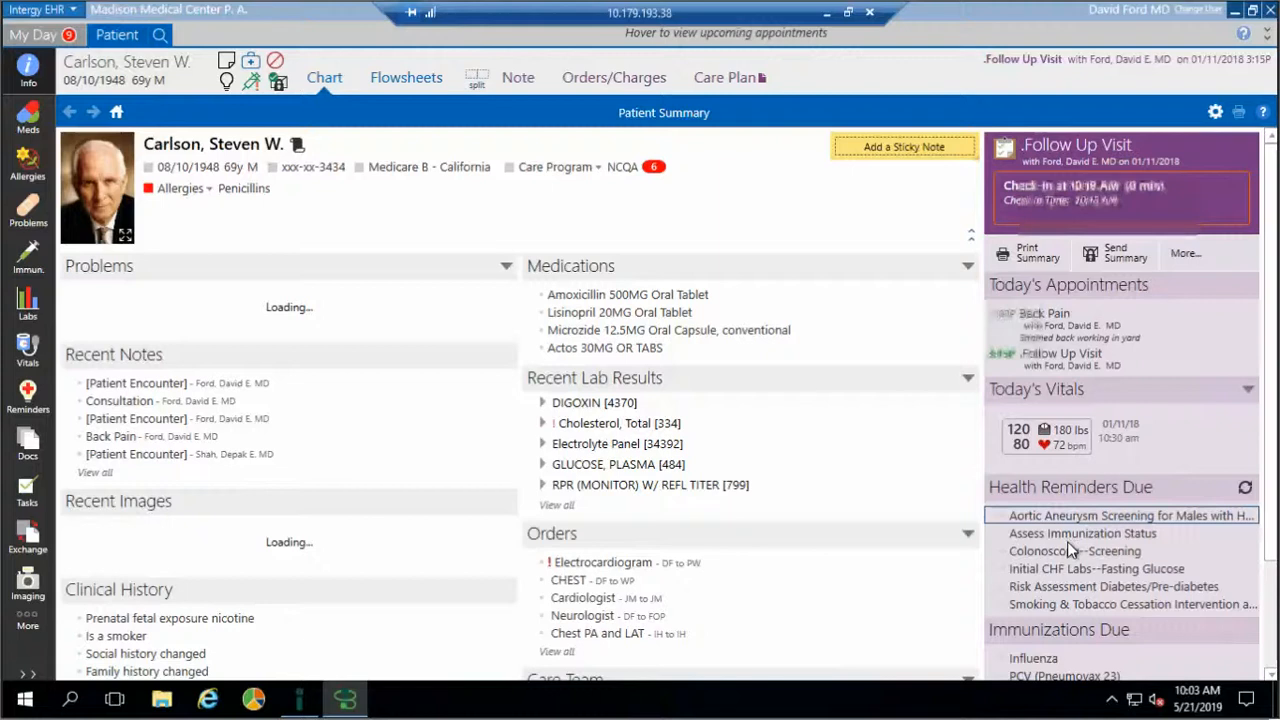
{"action": "left_click", "coordinate": [1067, 541]}
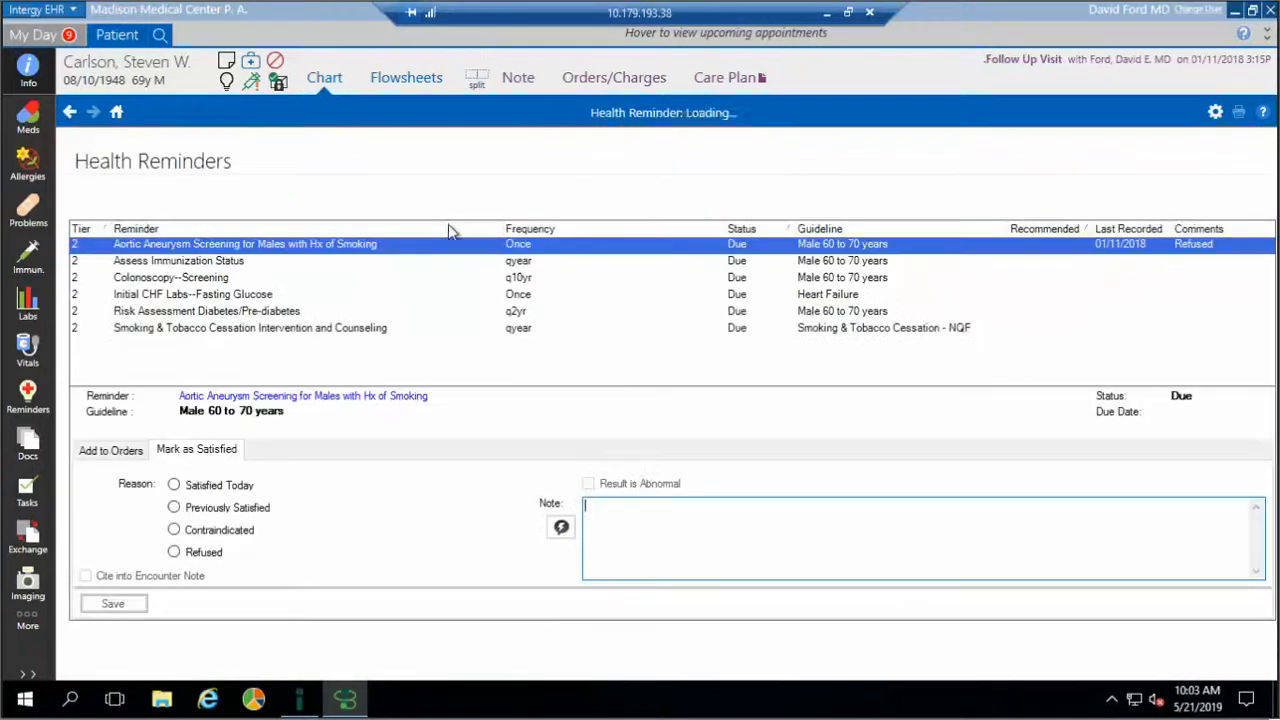
{"action": "left_click", "coordinate": [329, 202]}
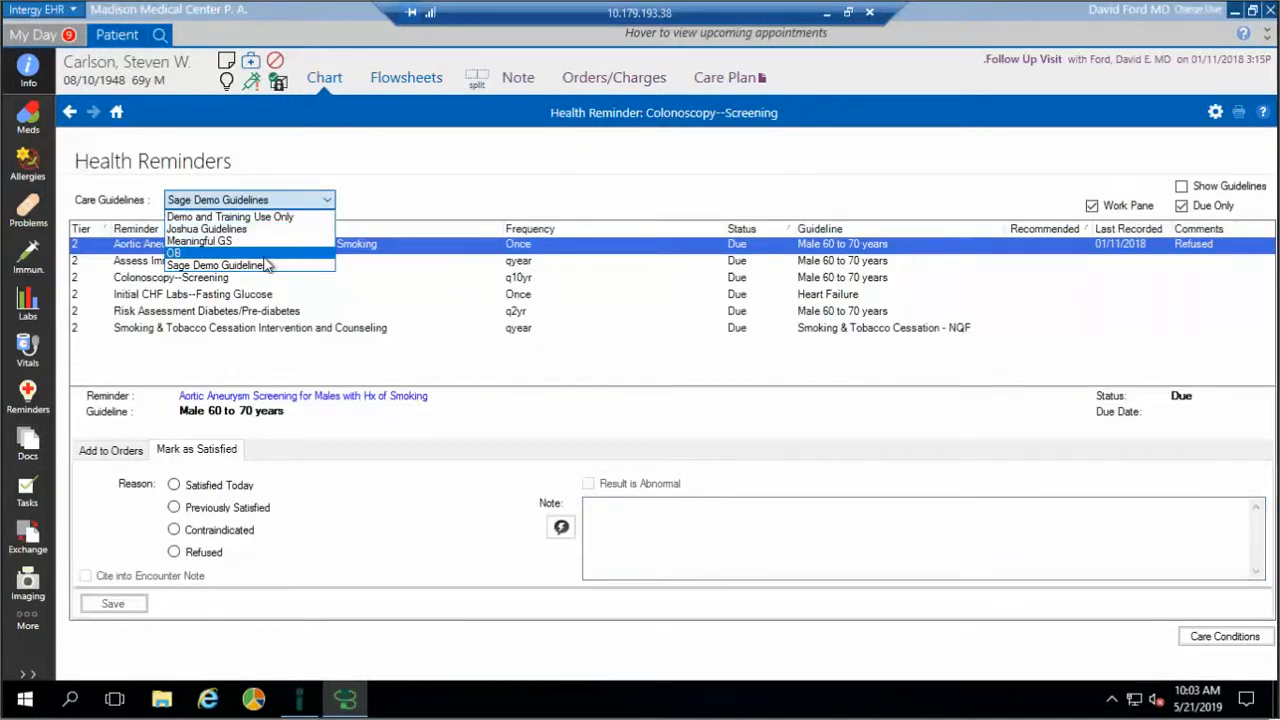
{"action": "left_click", "coordinate": [406, 195]}
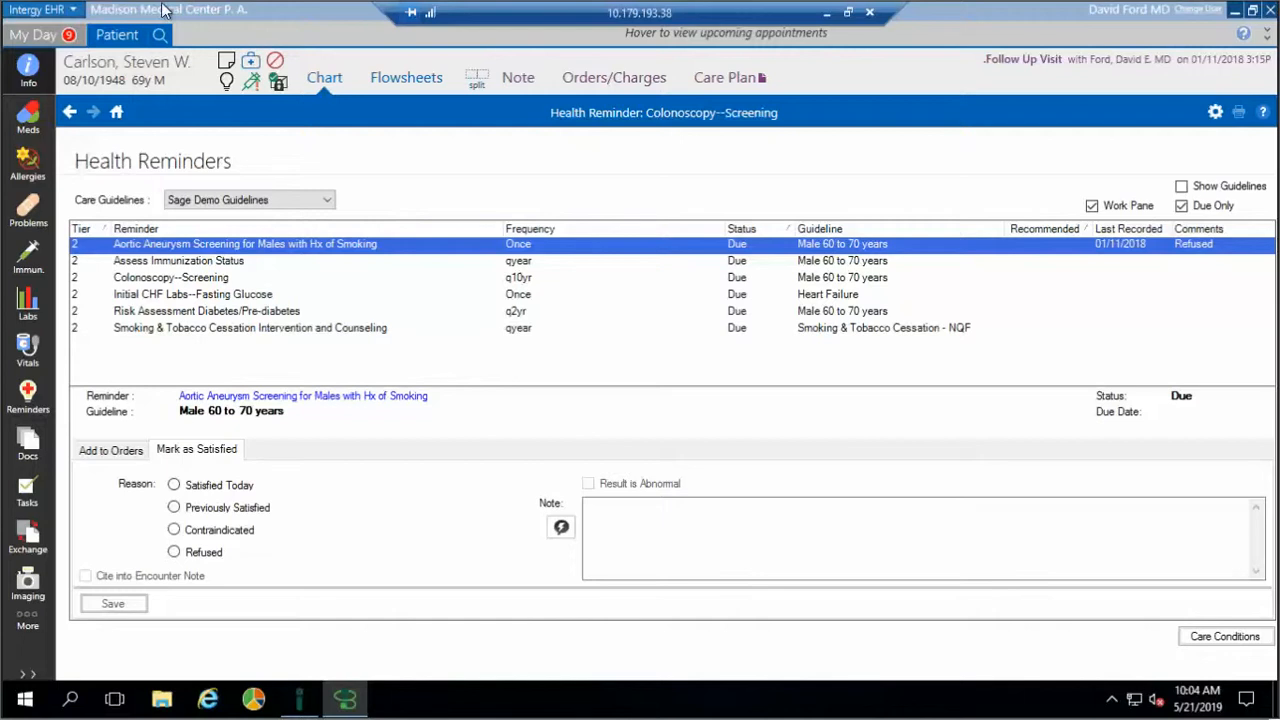
{"action": "mouse_move", "coordinate": [298, 708]}
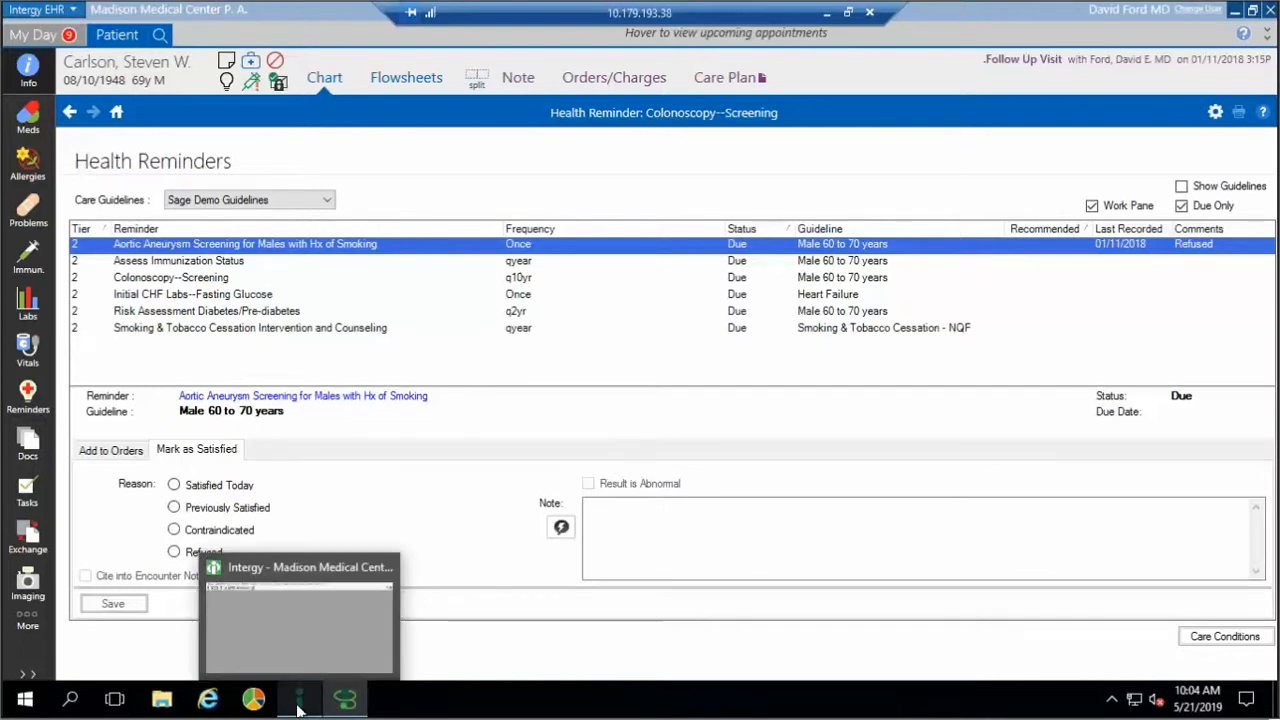
Maximize the practice management window and browse its Financial, Communications, Reports and Patient menus
{"action": "left_click", "coordinate": [293, 675]}
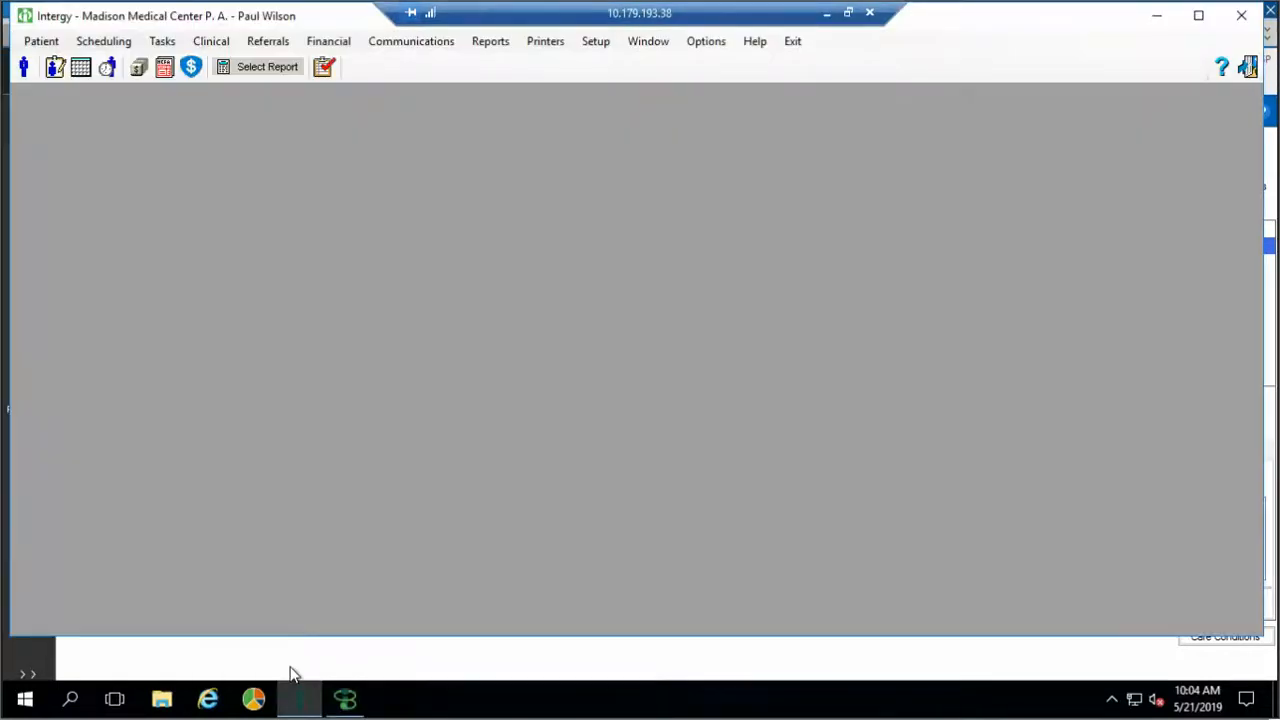
{"action": "left_click", "coordinate": [1200, 20]}
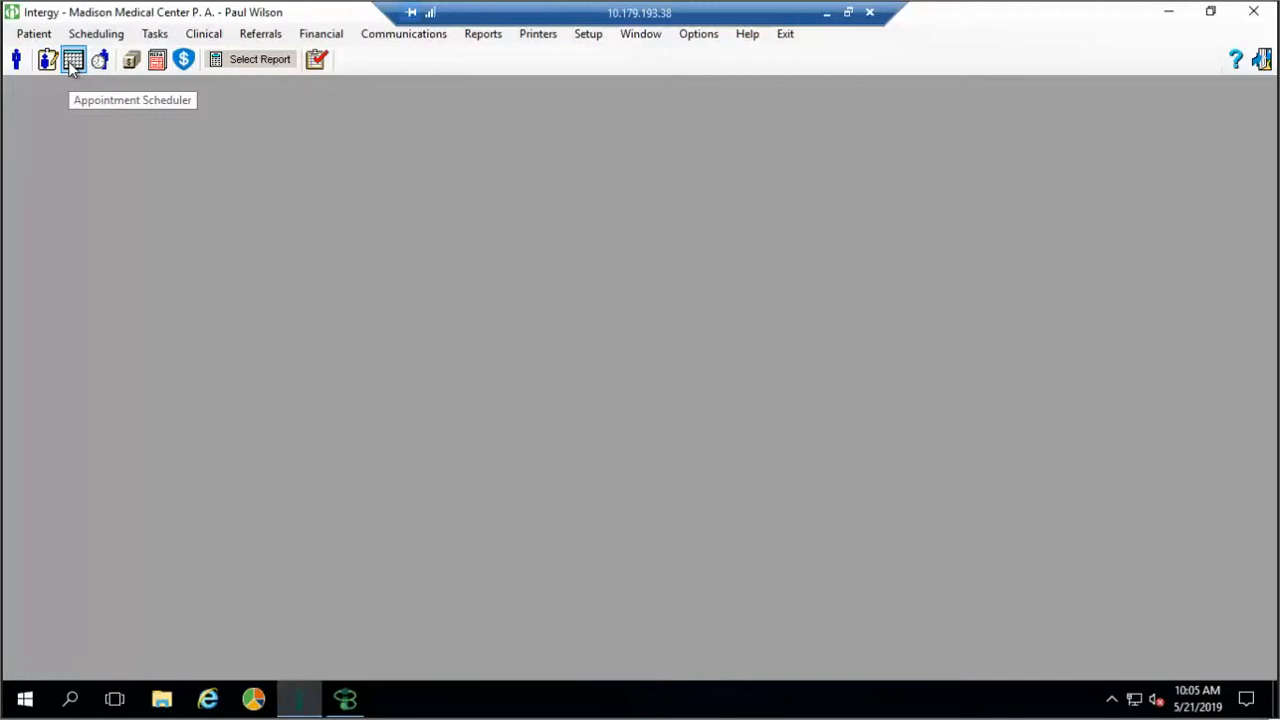
{"action": "left_click", "coordinate": [318, 37]}
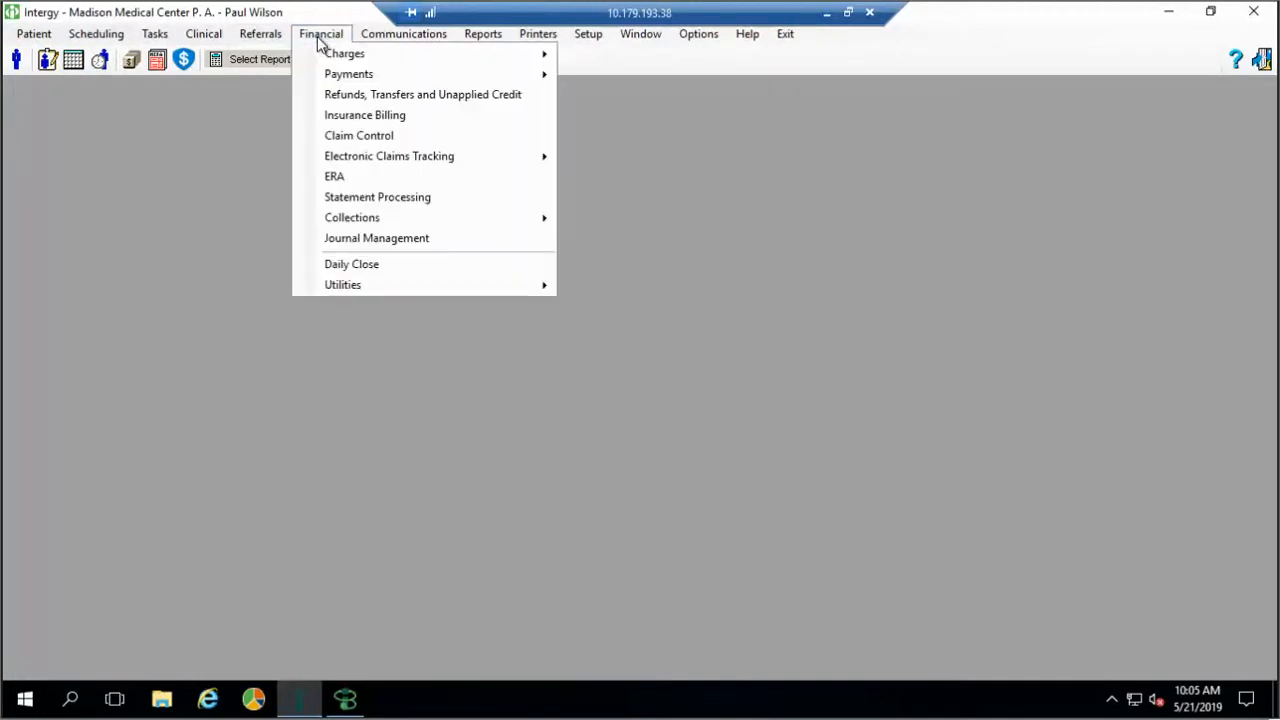
{"action": "mouse_move", "coordinate": [396, 38]}
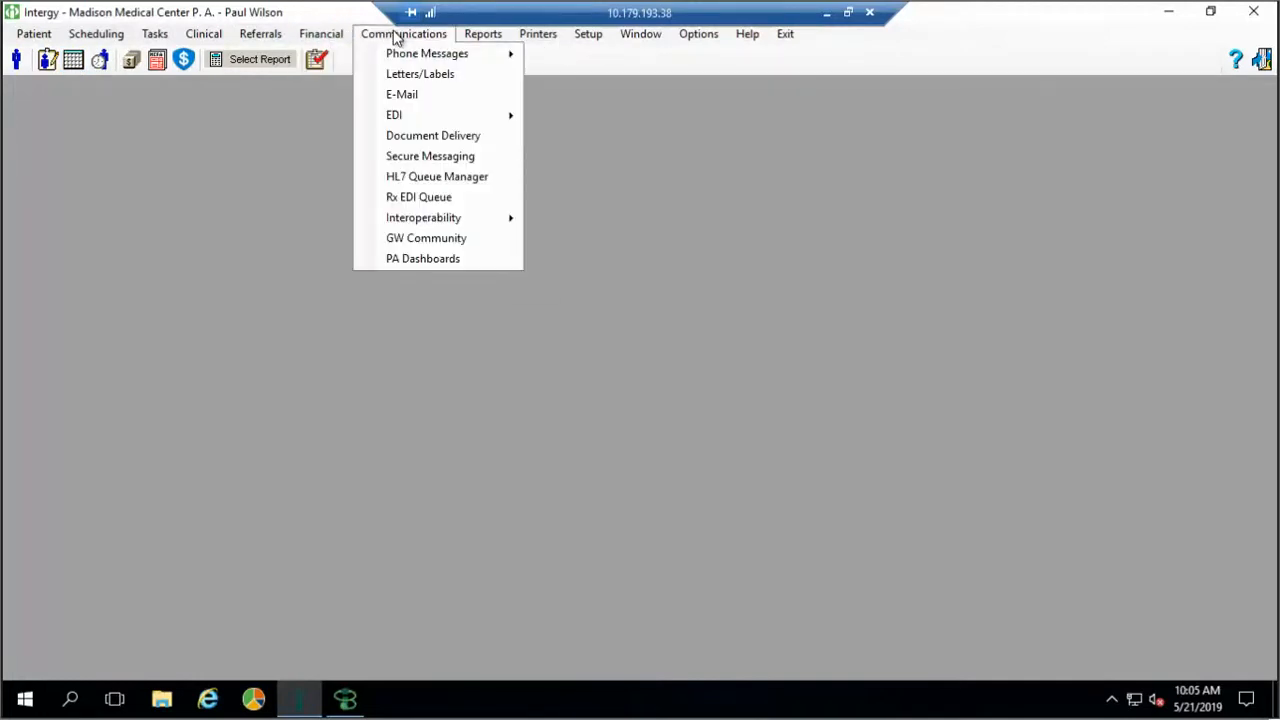
{"action": "mouse_move", "coordinate": [472, 43]}
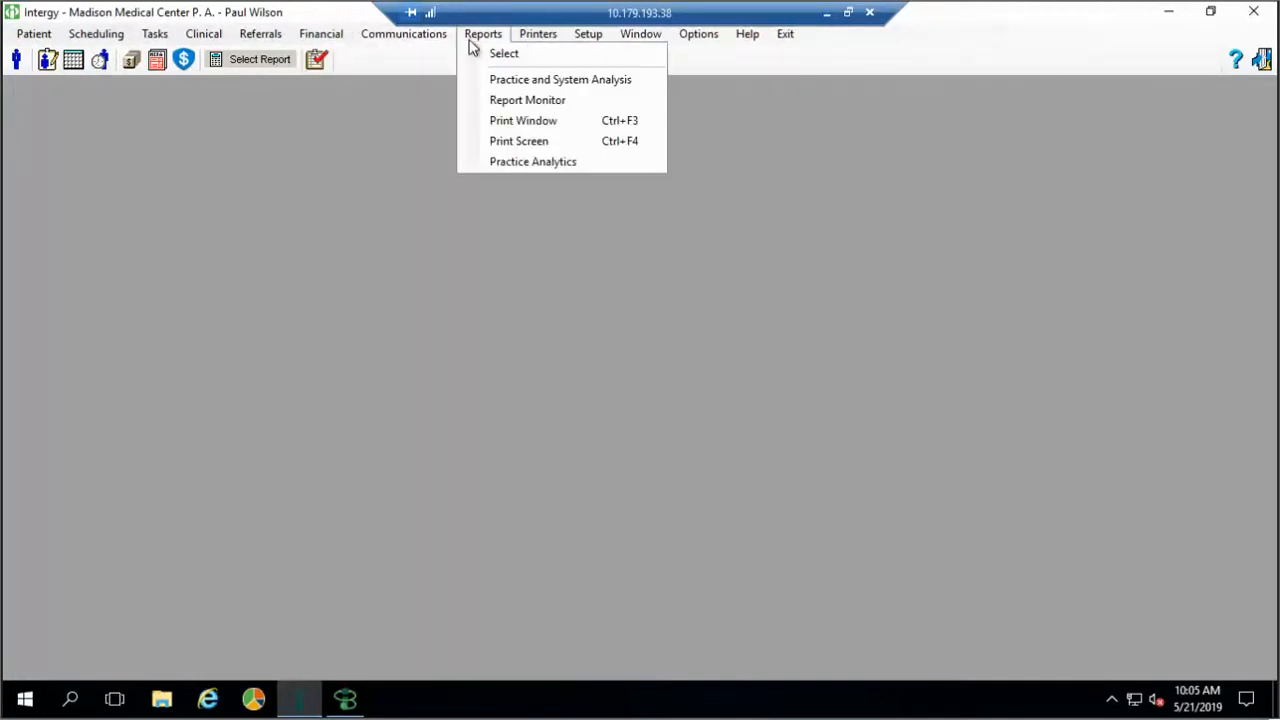
{"action": "left_click", "coordinate": [182, 86]}
{"action": "left_click", "coordinate": [34, 33]}
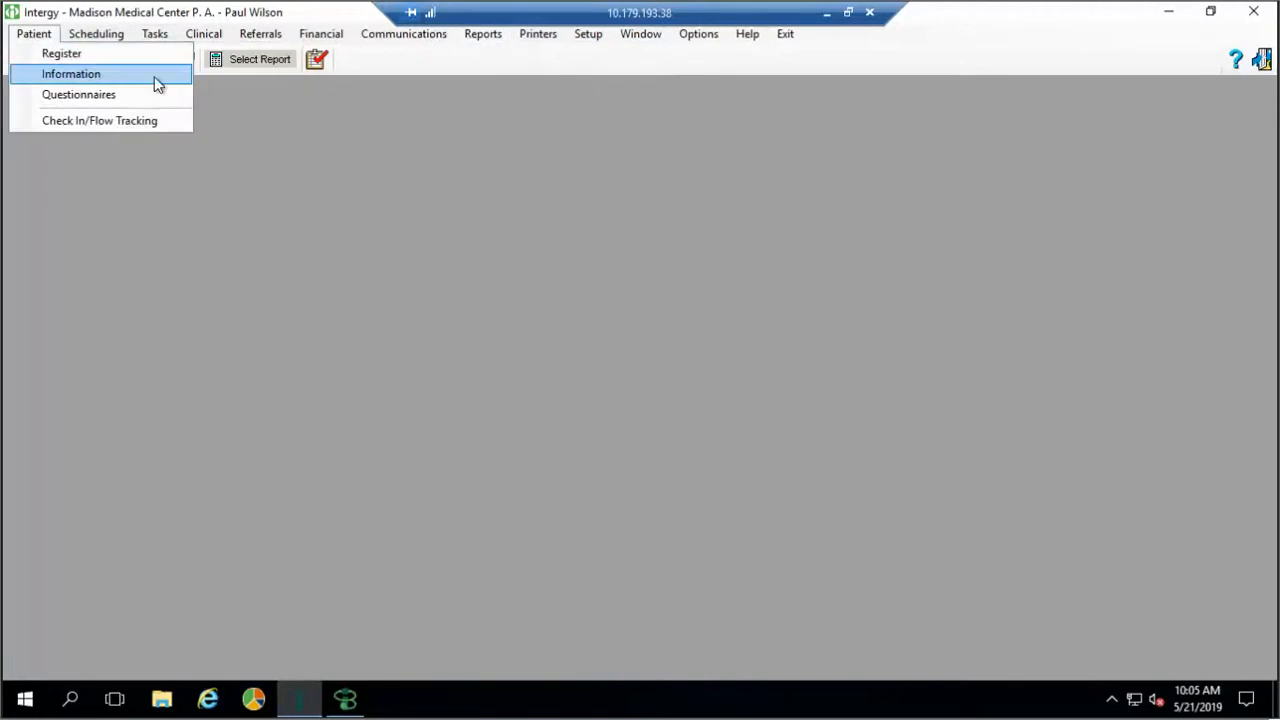
{"action": "left_click", "coordinate": [217, 126]}
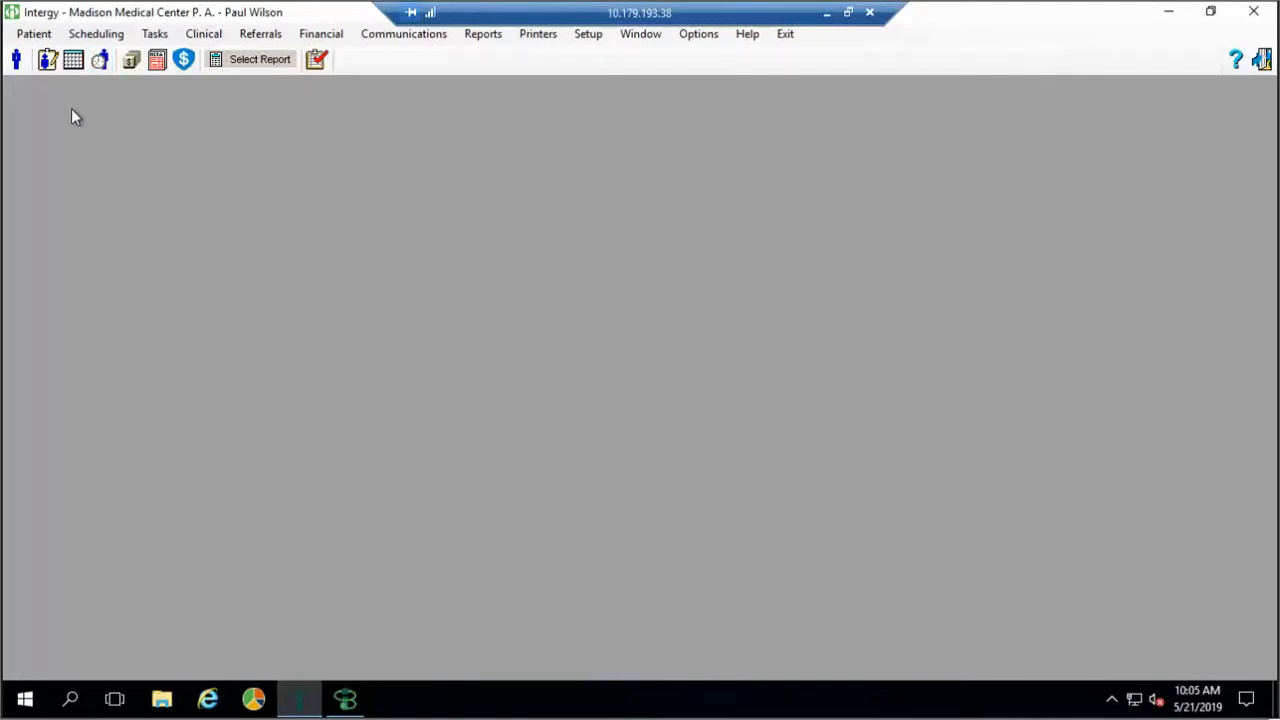
{"action": "left_click", "coordinate": [47, 62]}
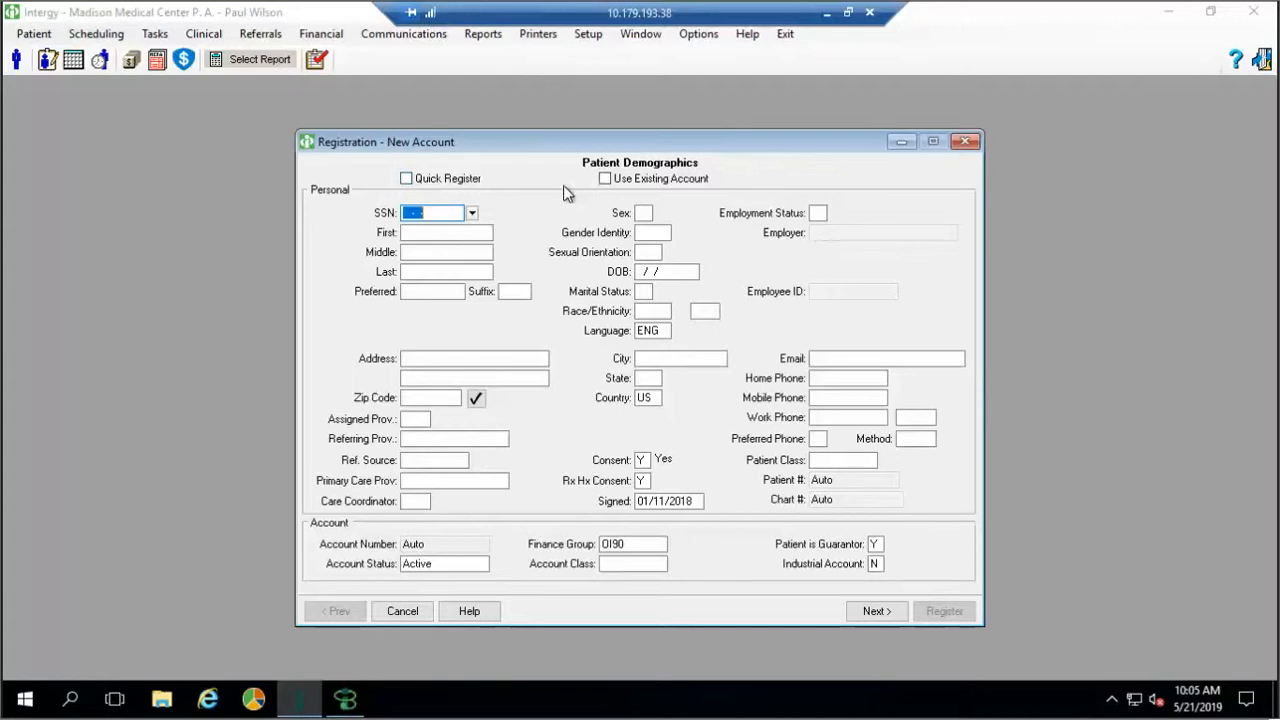
{"action": "left_click", "coordinate": [604, 179]}
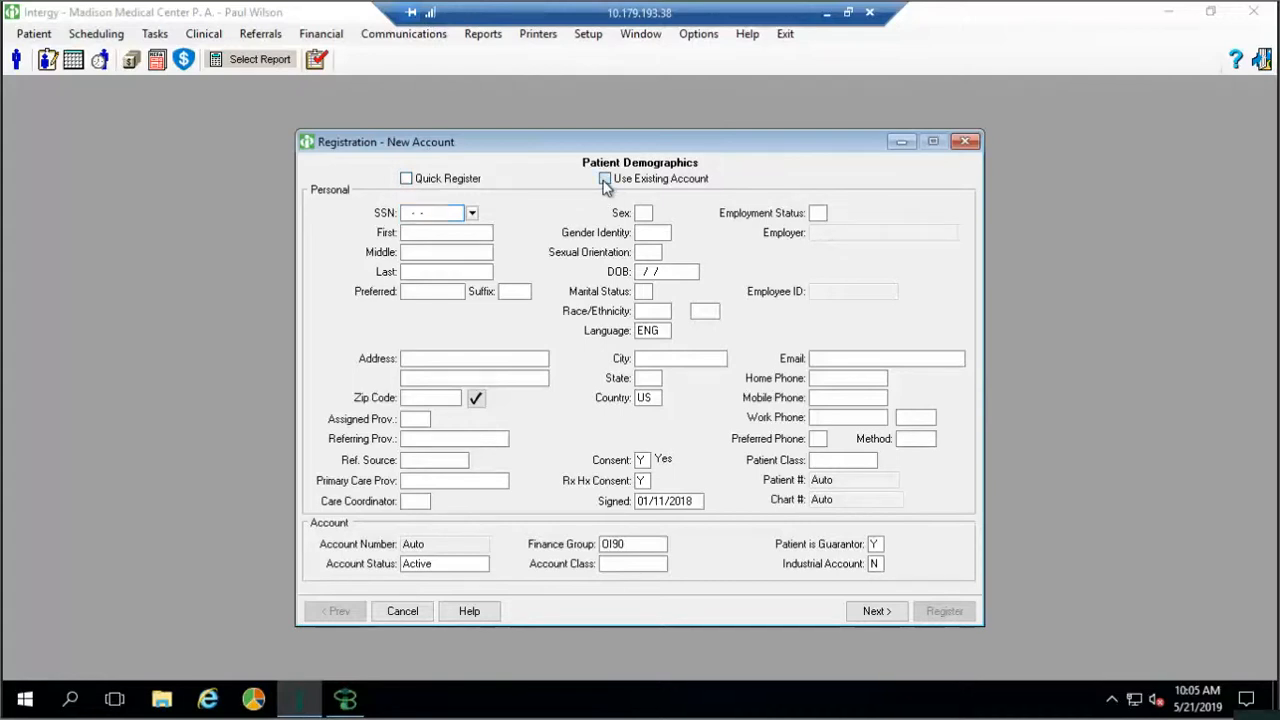
{"action": "double_click", "coordinate": [362, 330]}
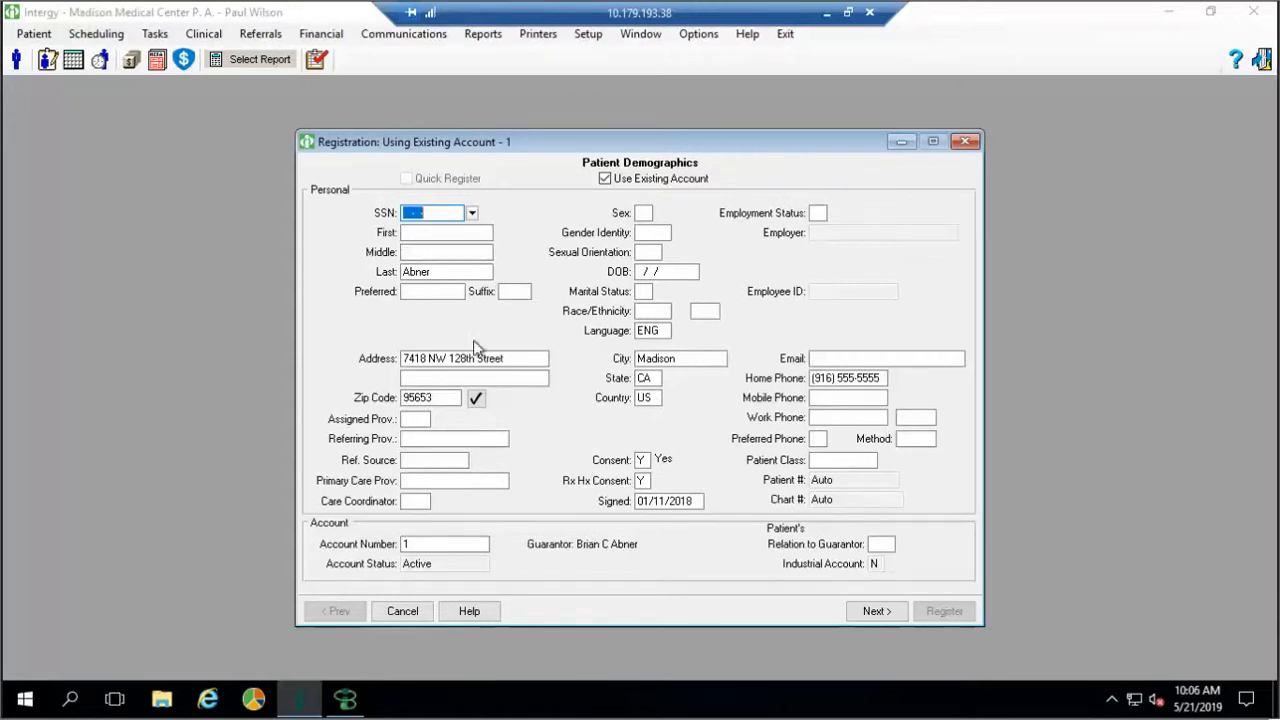
{"action": "left_click", "coordinate": [455, 232]}
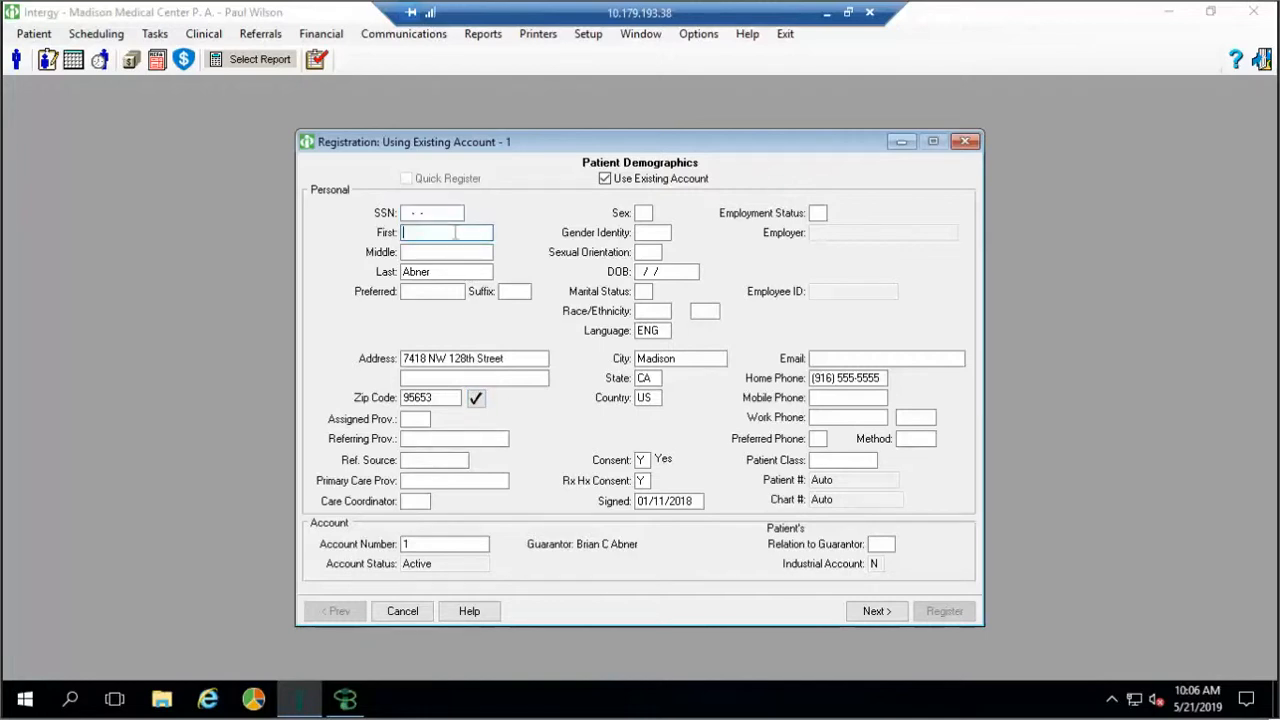
{"action": "key", "text": "Tab"}
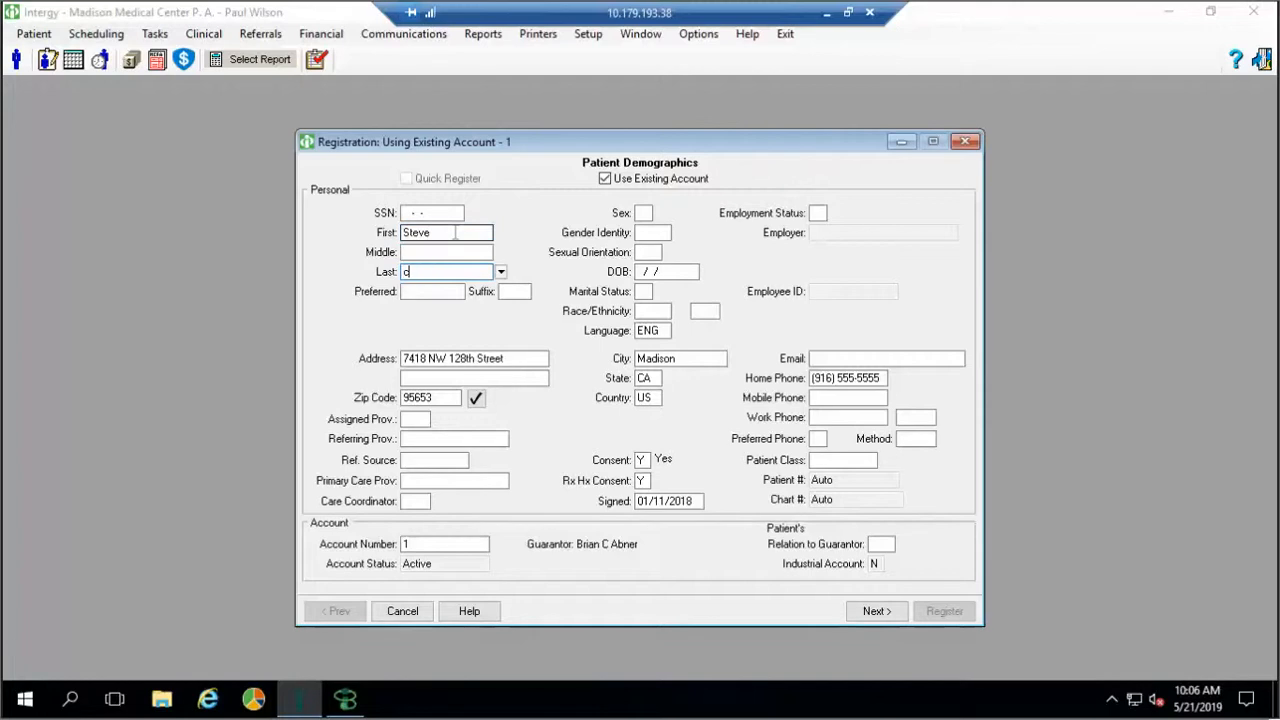
{"action": "left_click", "coordinate": [870, 611]}
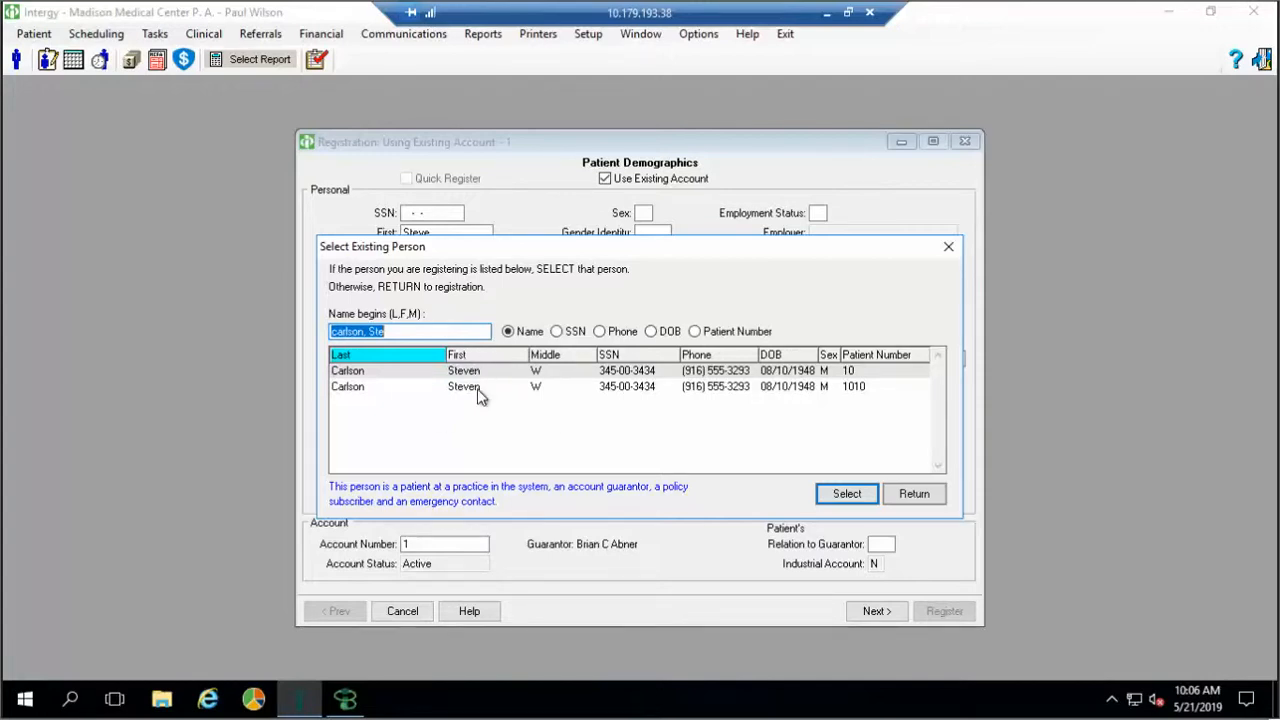
{"action": "double_click", "coordinate": [466, 398]}
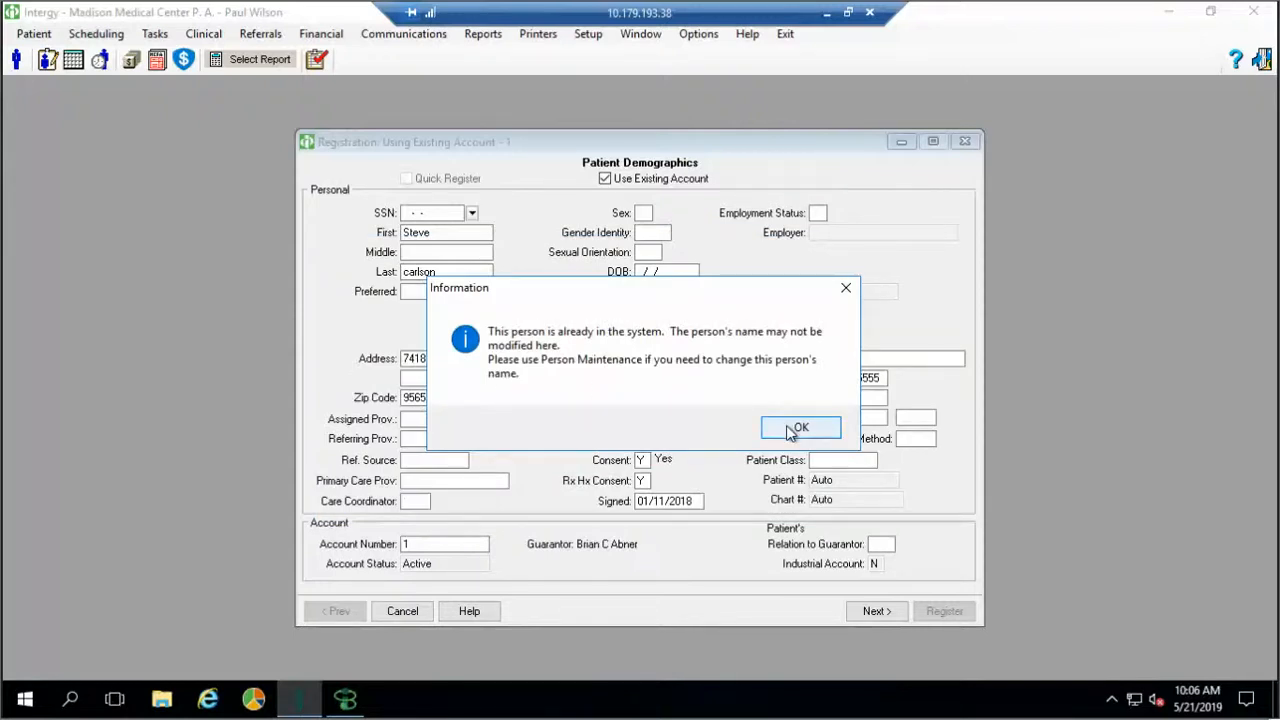
{"action": "left_click", "coordinate": [790, 430]}
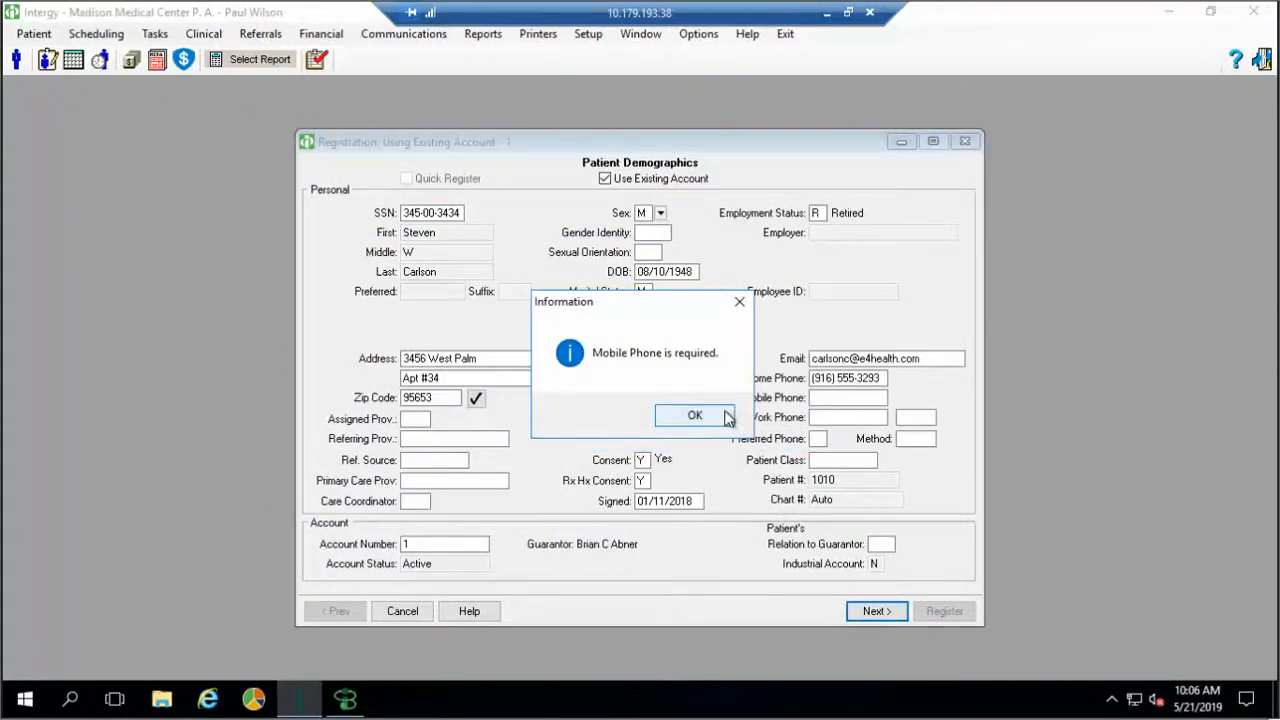
{"action": "left_click", "coordinate": [727, 417]}
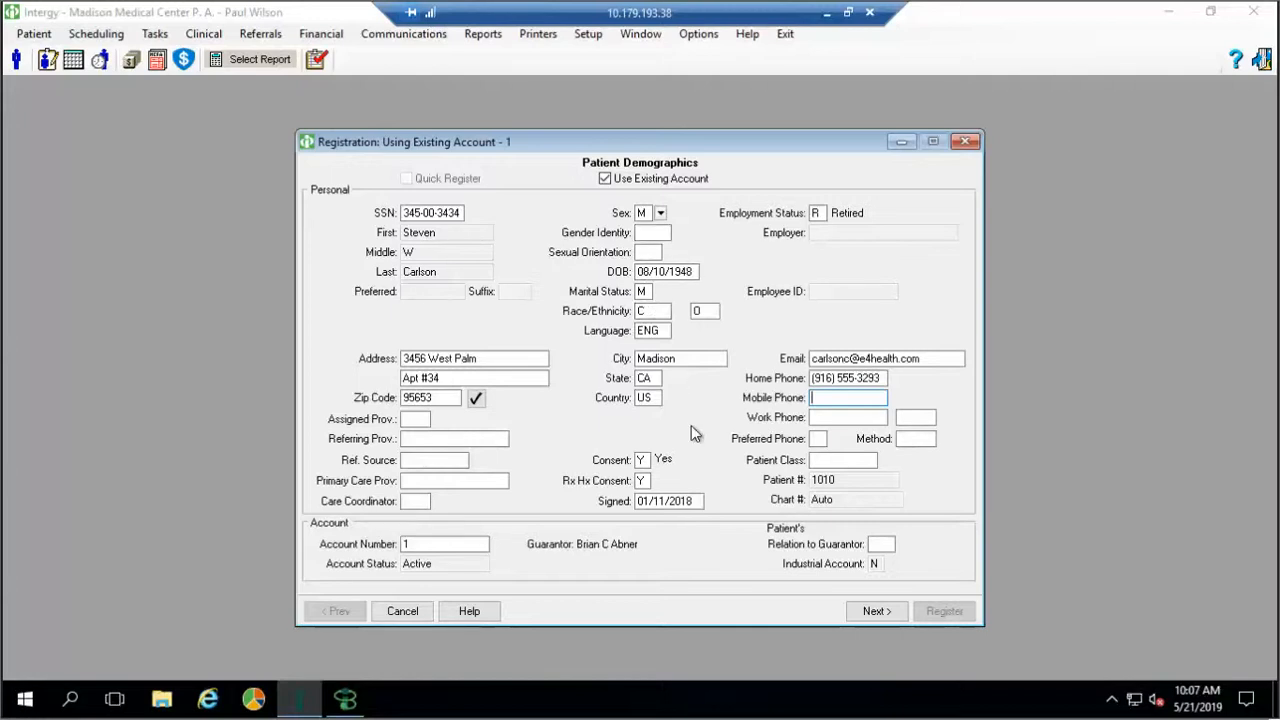
{"action": "left_click", "coordinate": [967, 142]}
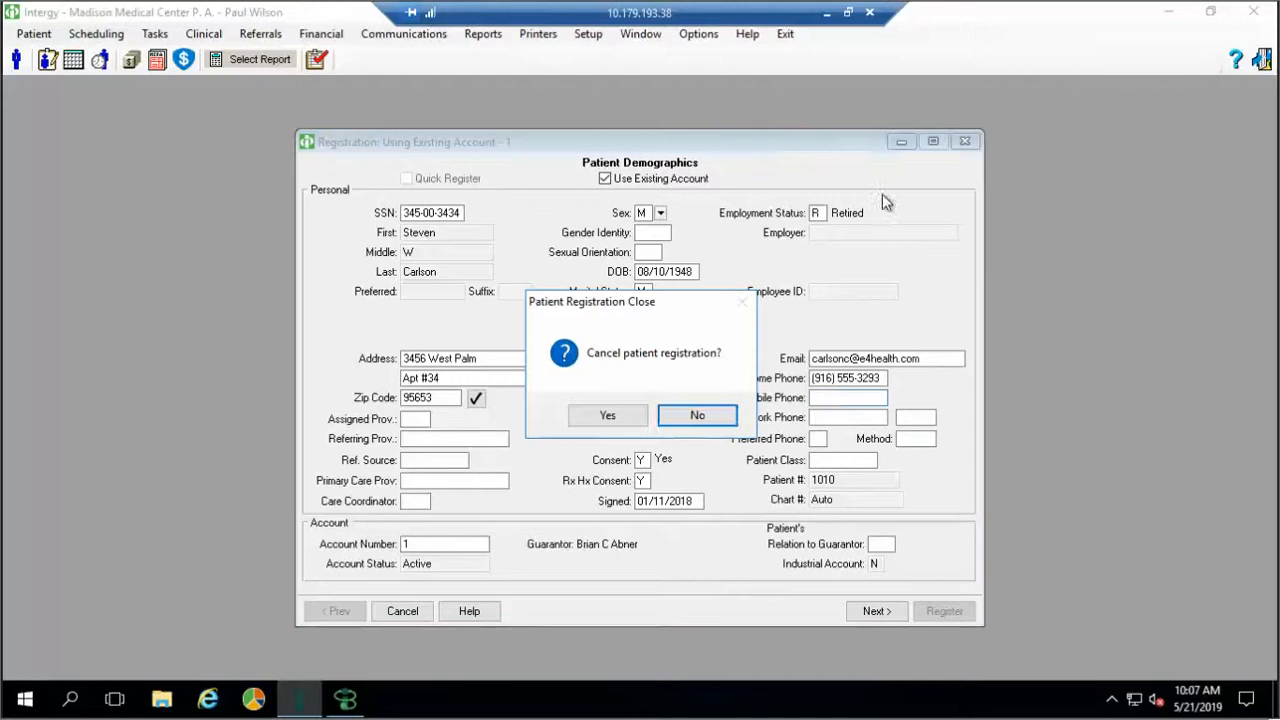
{"action": "left_click", "coordinate": [607, 418]}
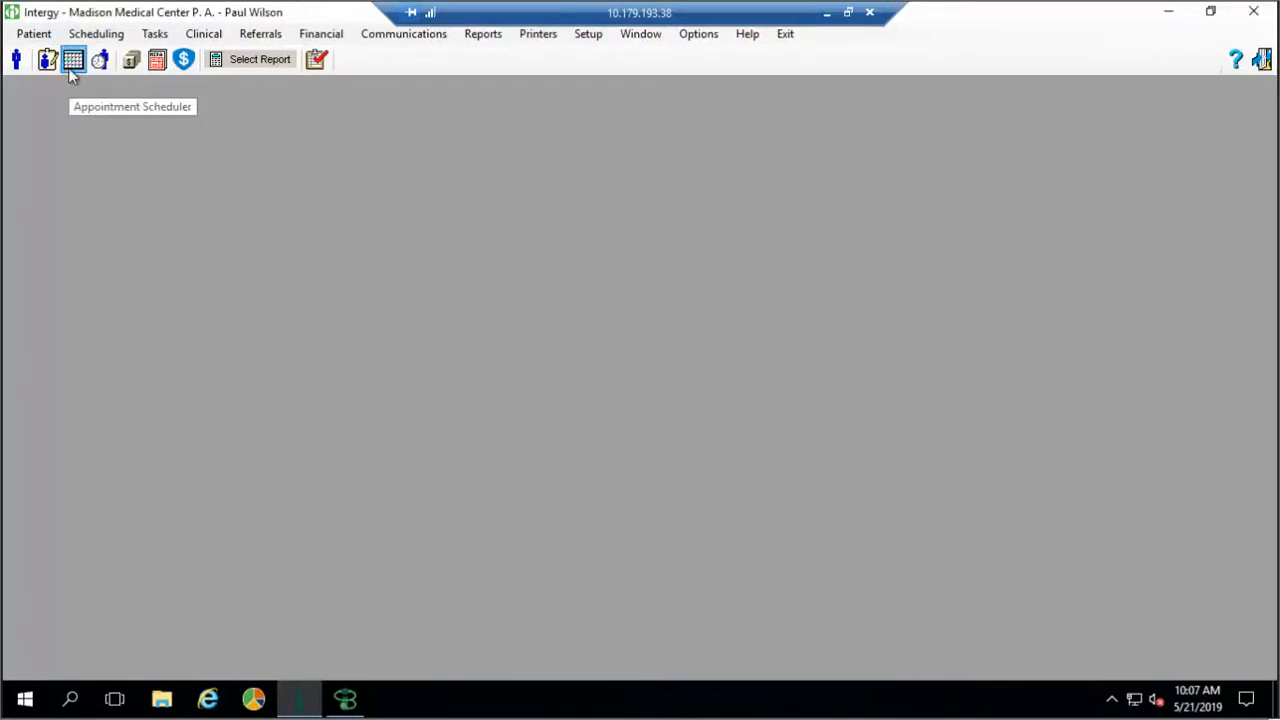
Open the Appointment Scheduler showing Friday, January 12, 2018 for all providers
{"action": "left_click", "coordinate": [72, 62]}
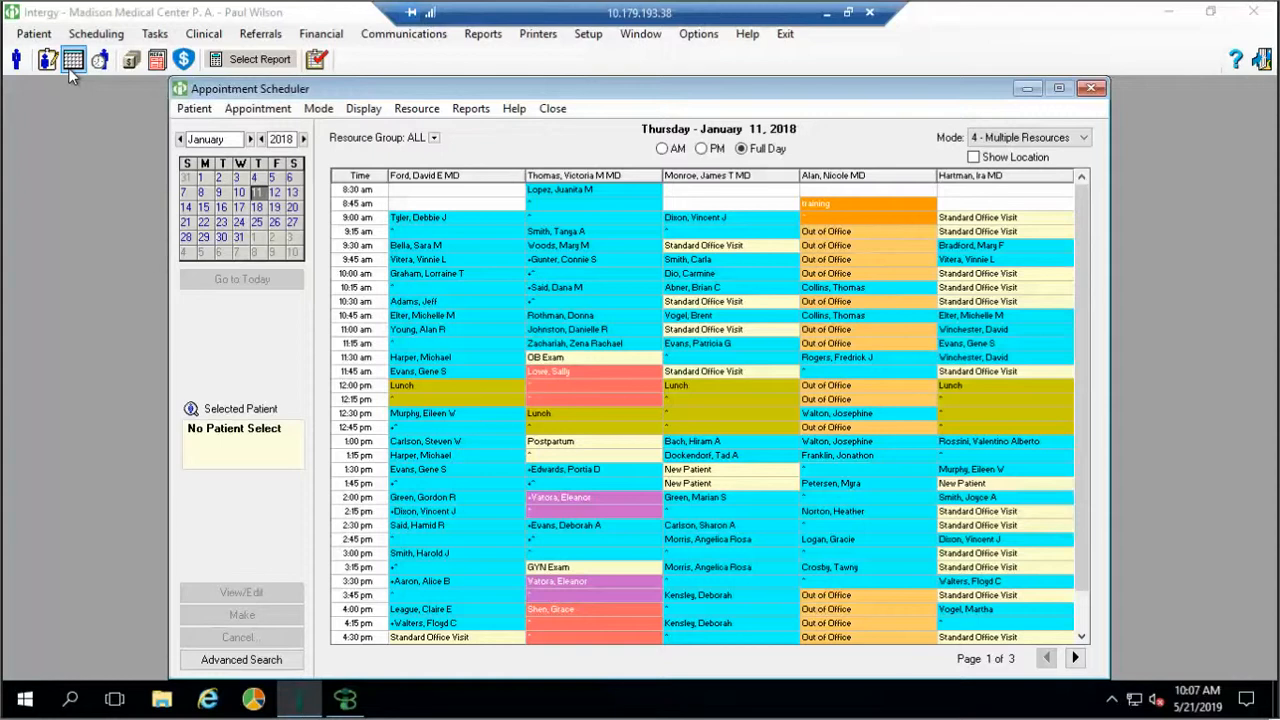
{"action": "left_click", "coordinate": [275, 192]}
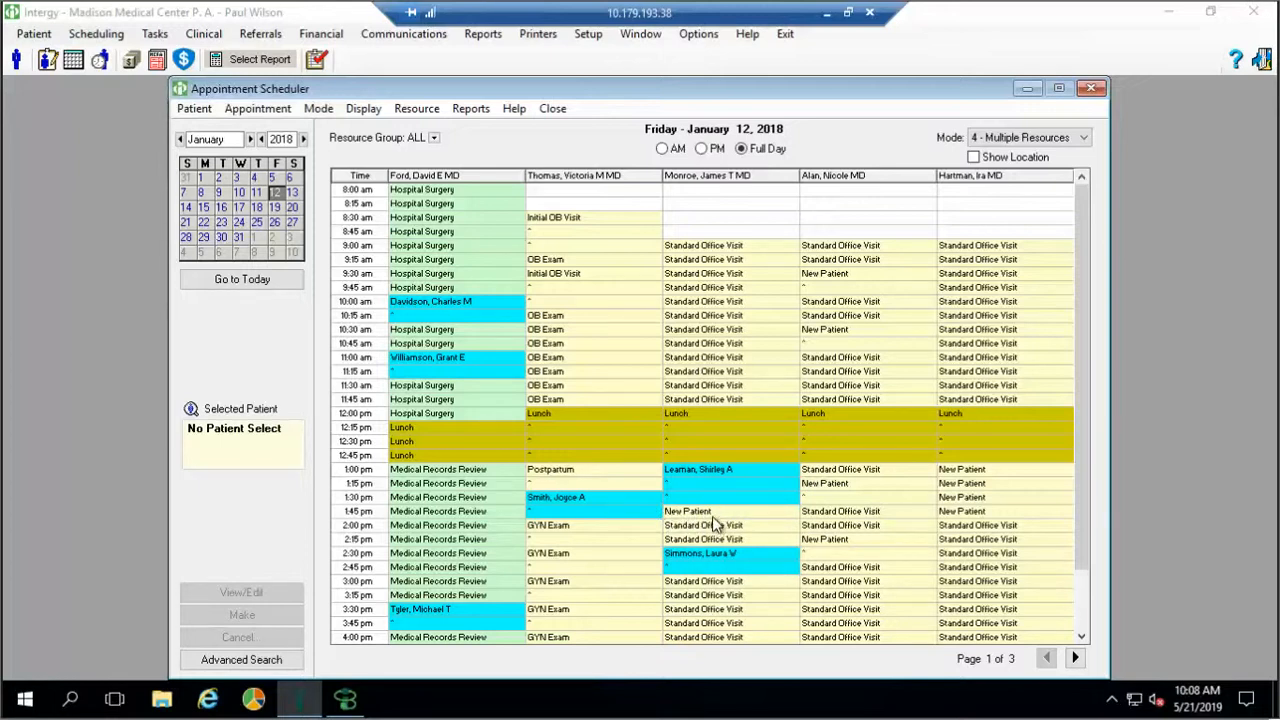
Show Thursday, January 11, 2018, paging through all three provider pages and back to the first
{"action": "left_click", "coordinate": [257, 193]}
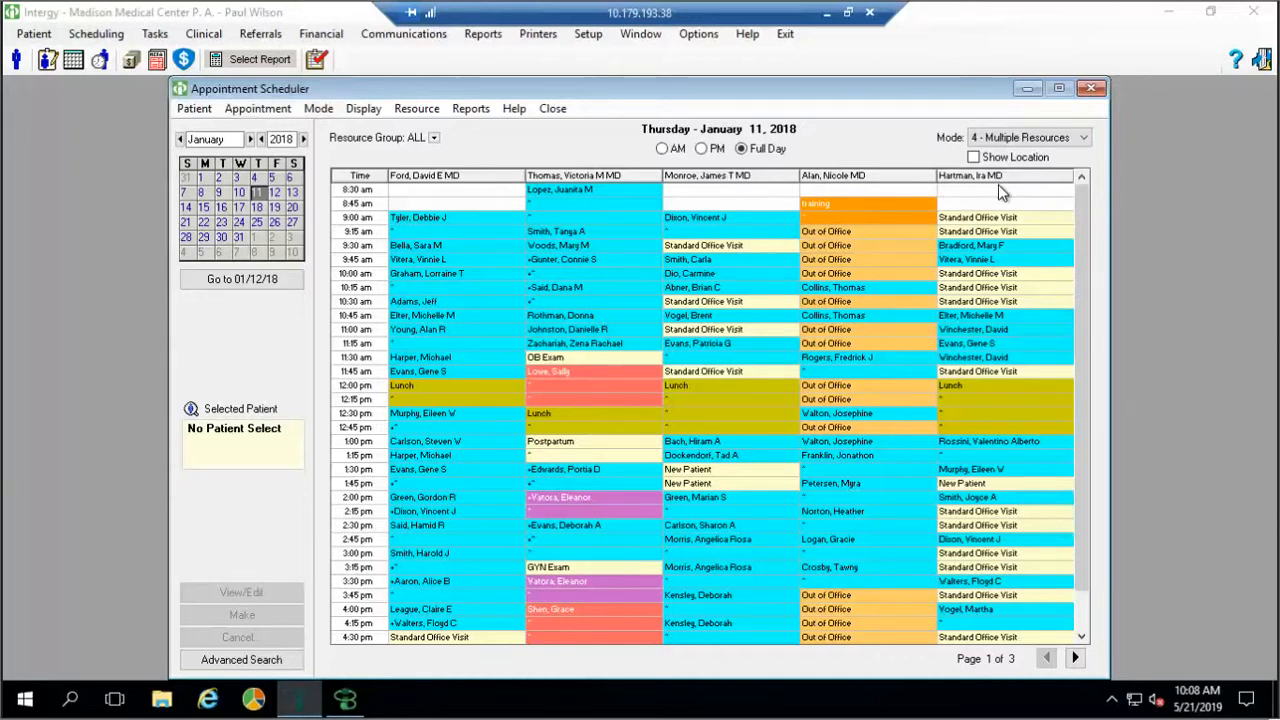
{"action": "left_click", "coordinate": [1076, 657]}
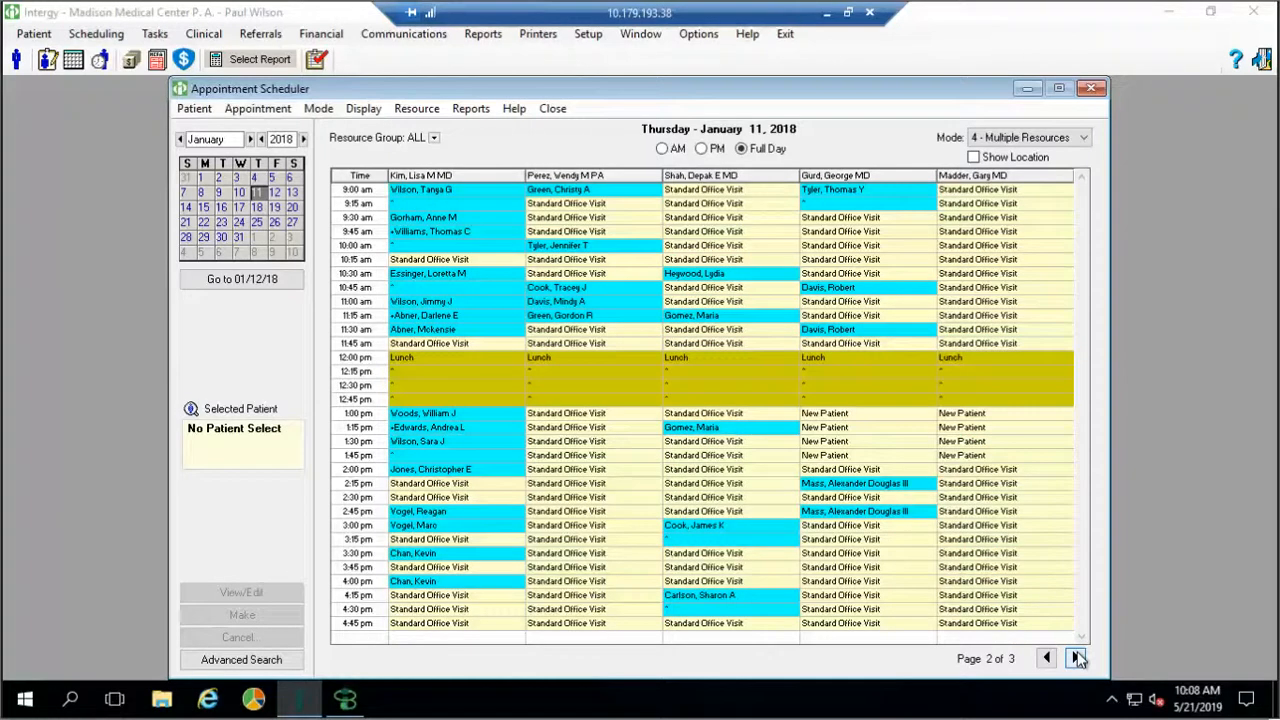
{"action": "left_click", "coordinate": [1077, 657]}
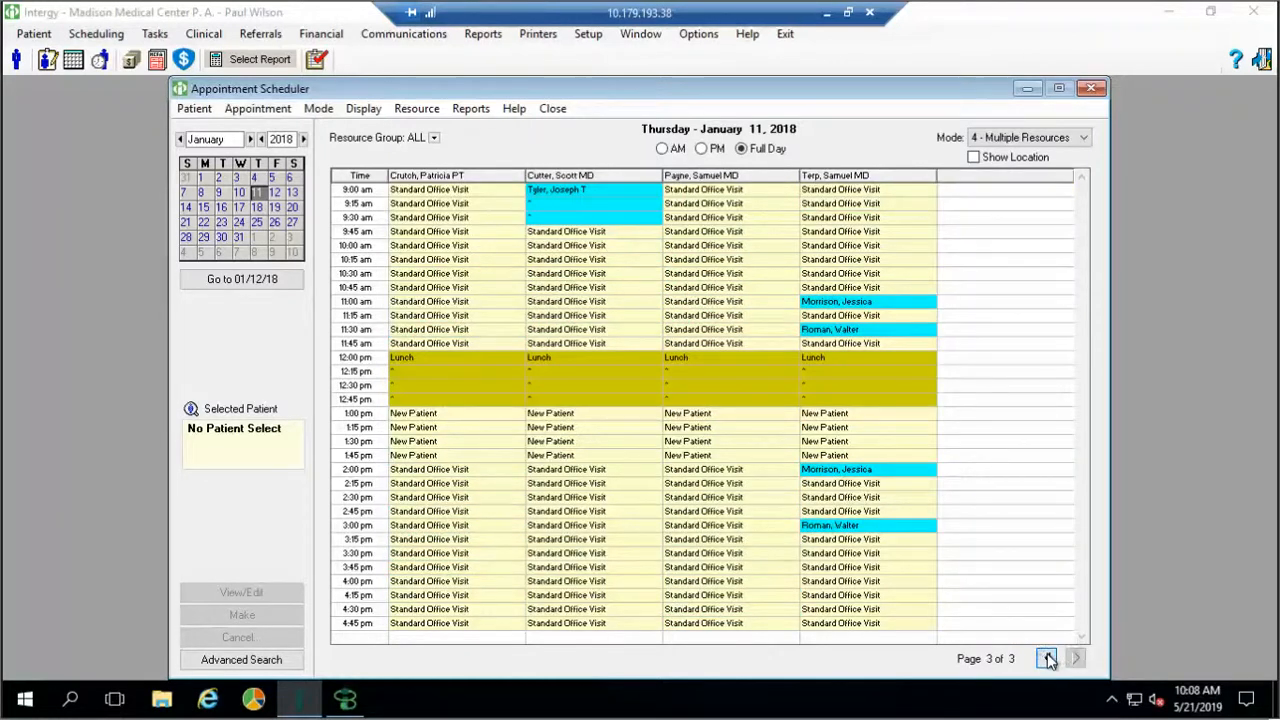
{"action": "left_click", "coordinate": [1047, 657]}
{"action": "left_click", "coordinate": [1047, 657]}
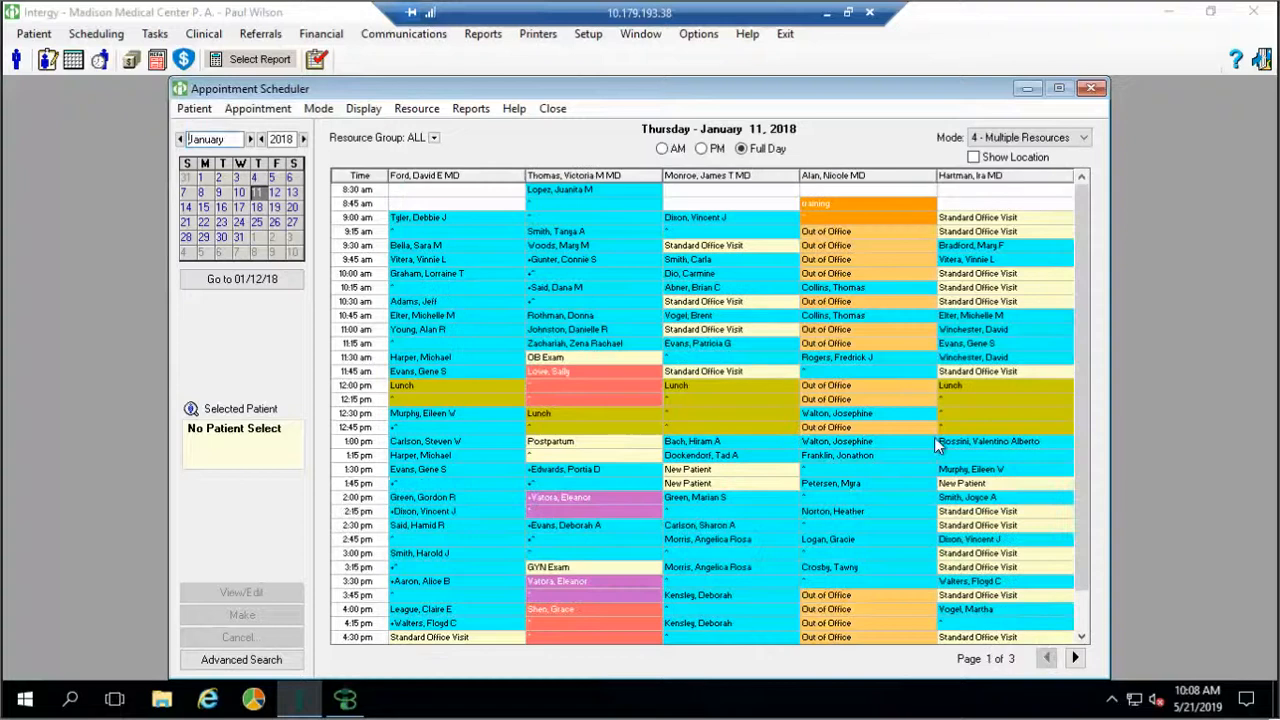
{"action": "left_click", "coordinate": [436, 139]}
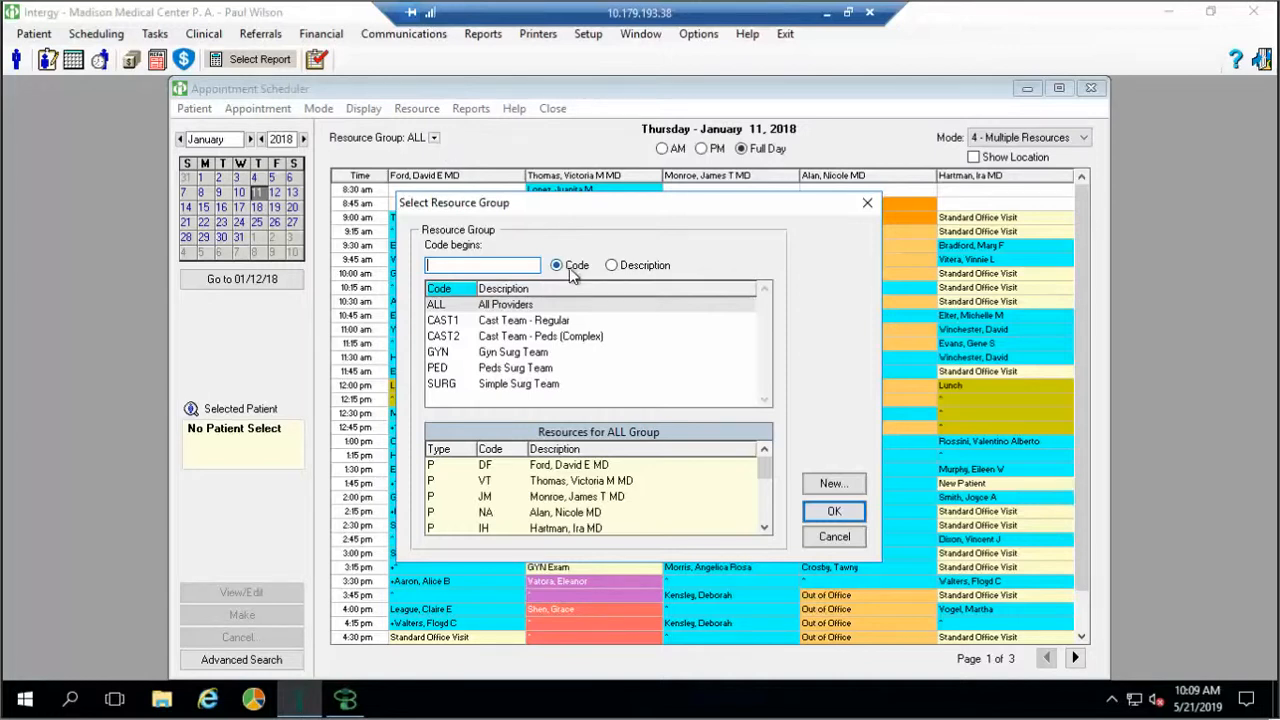
{"action": "left_click", "coordinate": [834, 537]}
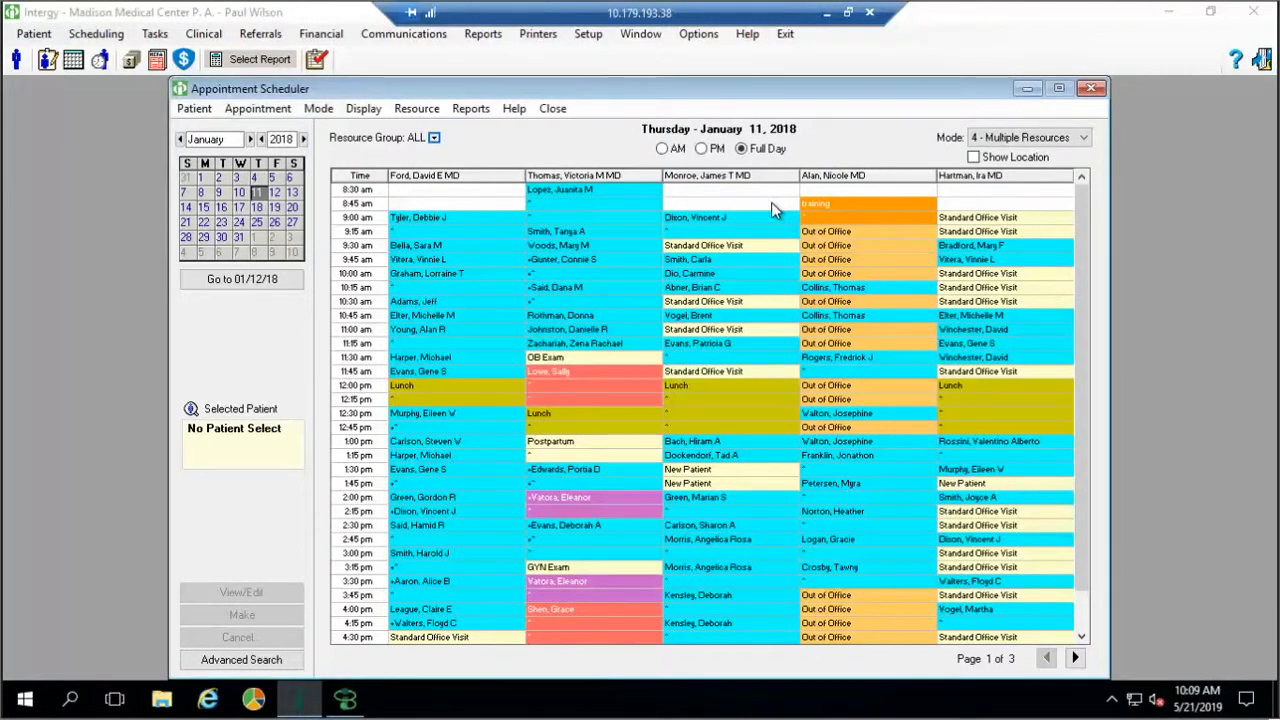
Set the scheduler Mode to 1 - Resource Detail, then 3 - Multiple Days from 01/11/18 to 01/17/18
{"action": "left_click", "coordinate": [1083, 139]}
{"action": "left_click", "coordinate": [1067, 155]}
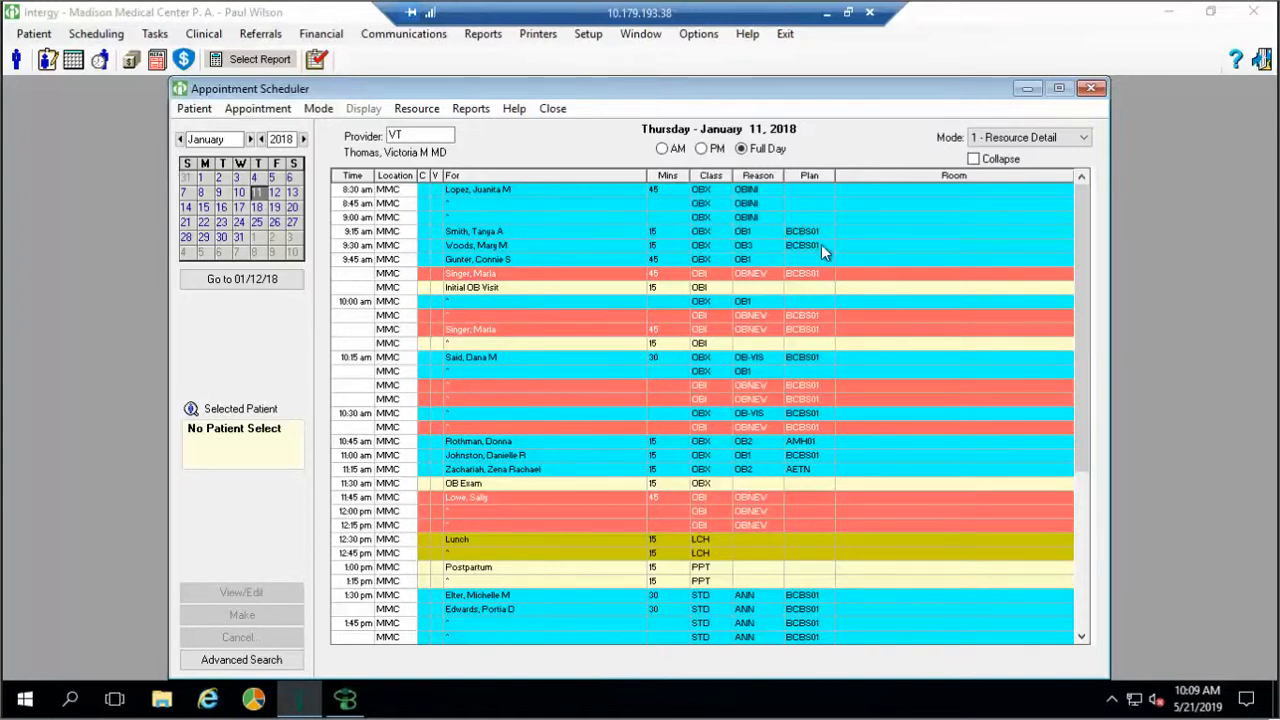
{"action": "left_click", "coordinate": [1083, 143]}
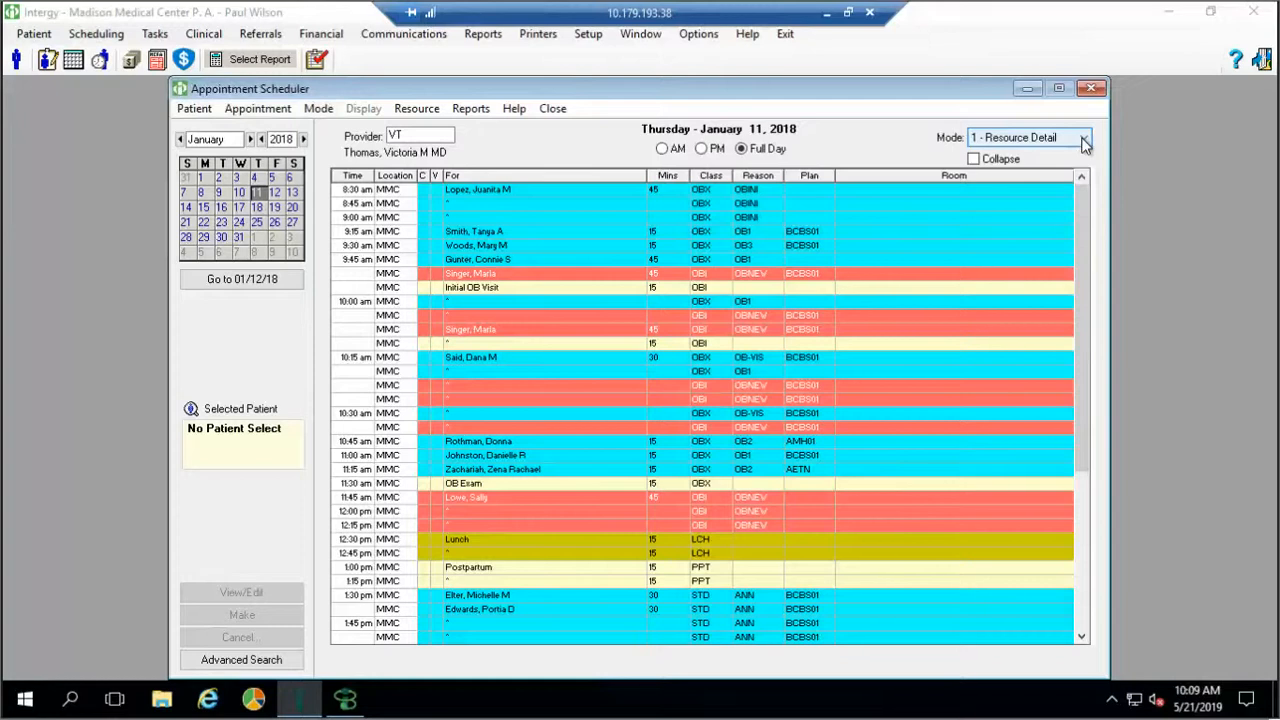
{"action": "left_click", "coordinate": [1064, 178]}
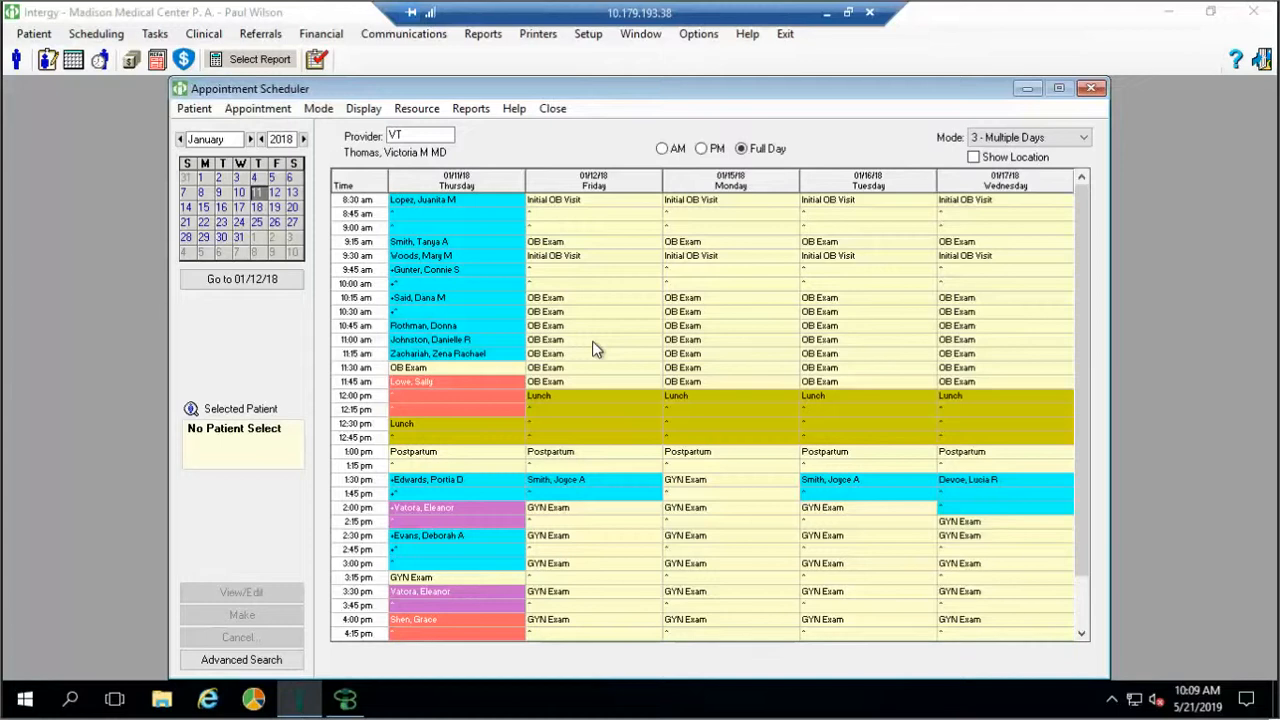
{"action": "left_click", "coordinate": [1084, 143]}
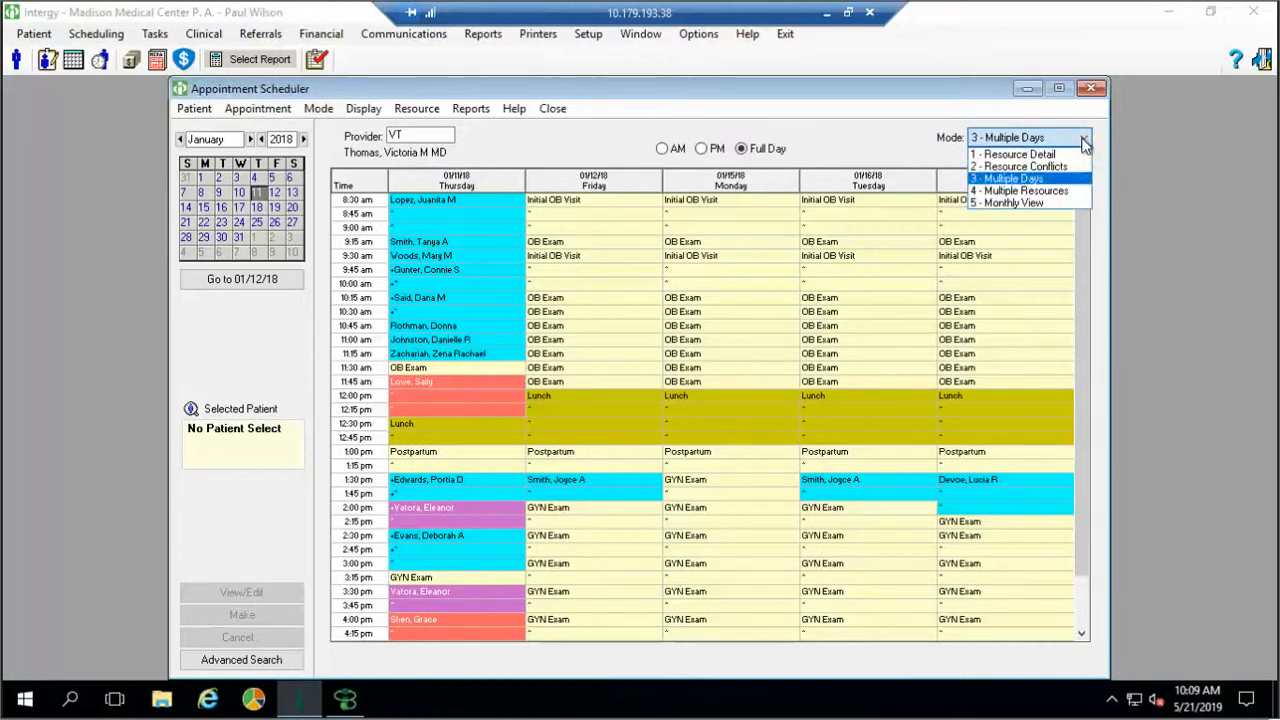
Check 5 - Monthly View counts, switch the provider to Ford, then return to 4 - Multiple Resources
{"action": "left_click", "coordinate": [1051, 208]}
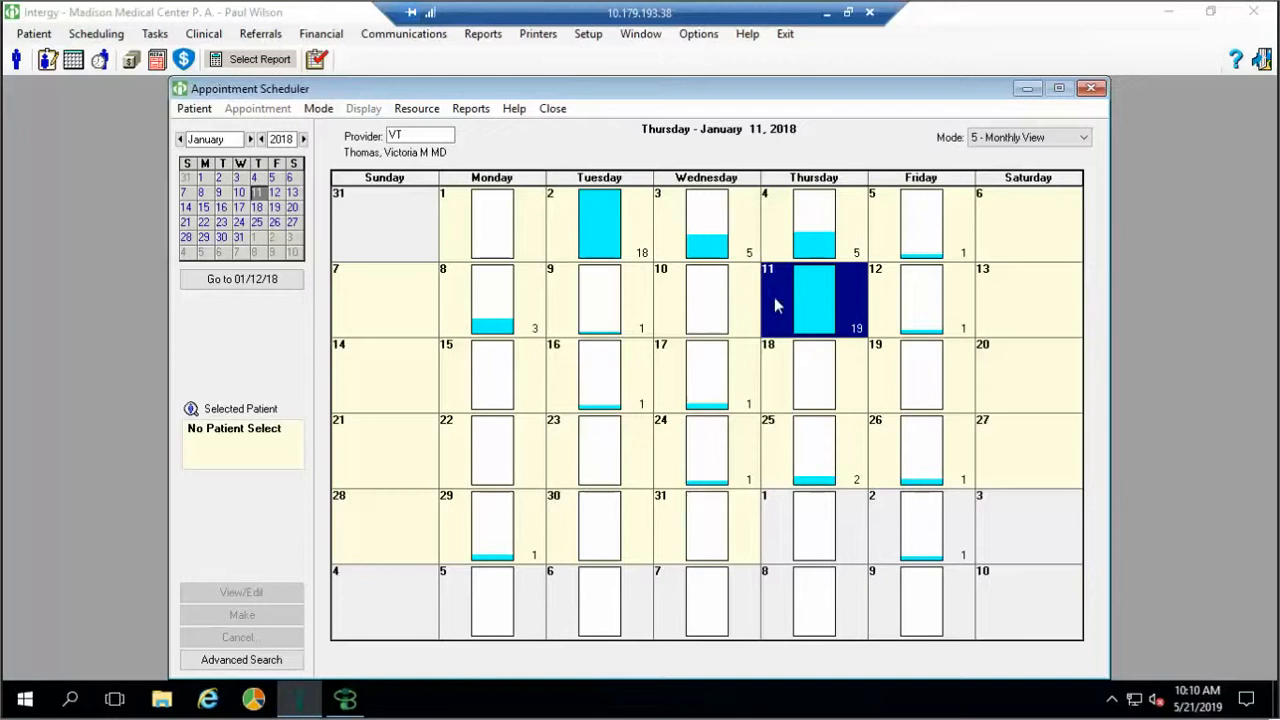
{"action": "mouse_move", "coordinate": [812, 320]}
{"action": "mouse_move", "coordinate": [598, 487]}
{"action": "left_click", "coordinate": [462, 137]}
{"action": "left_click", "coordinate": [462, 137]}
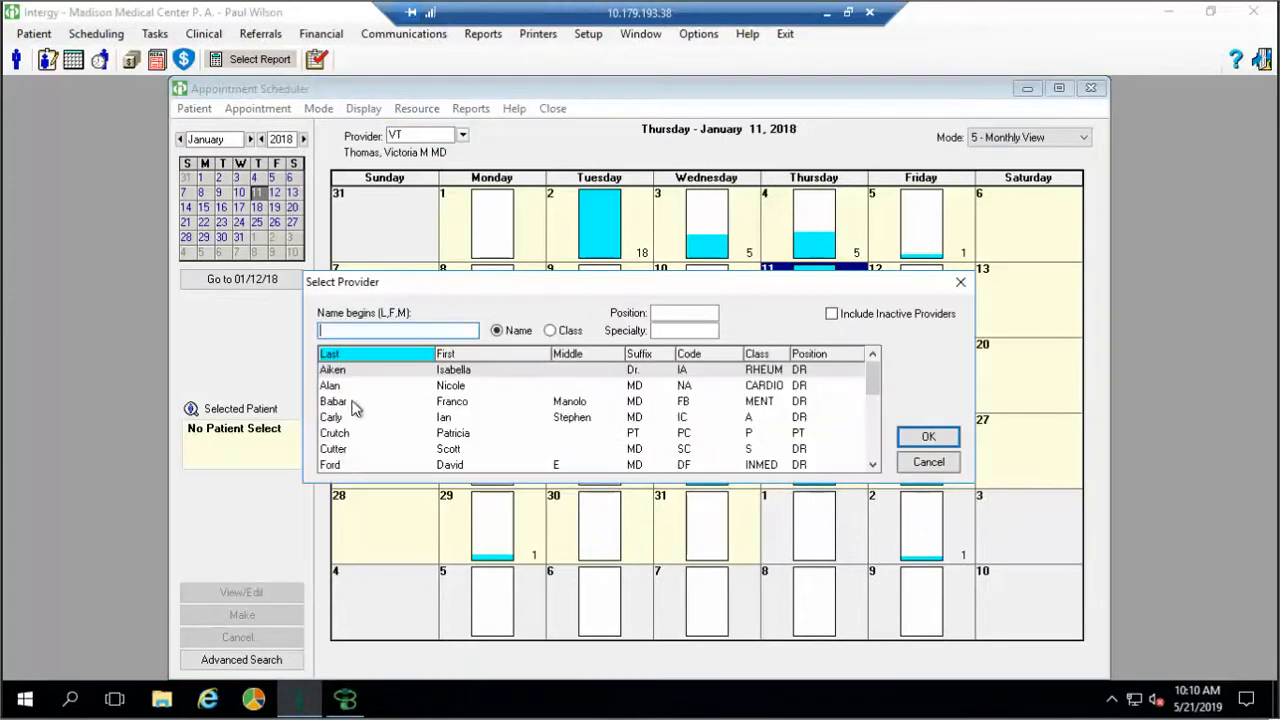
{"action": "double_click", "coordinate": [340, 465]}
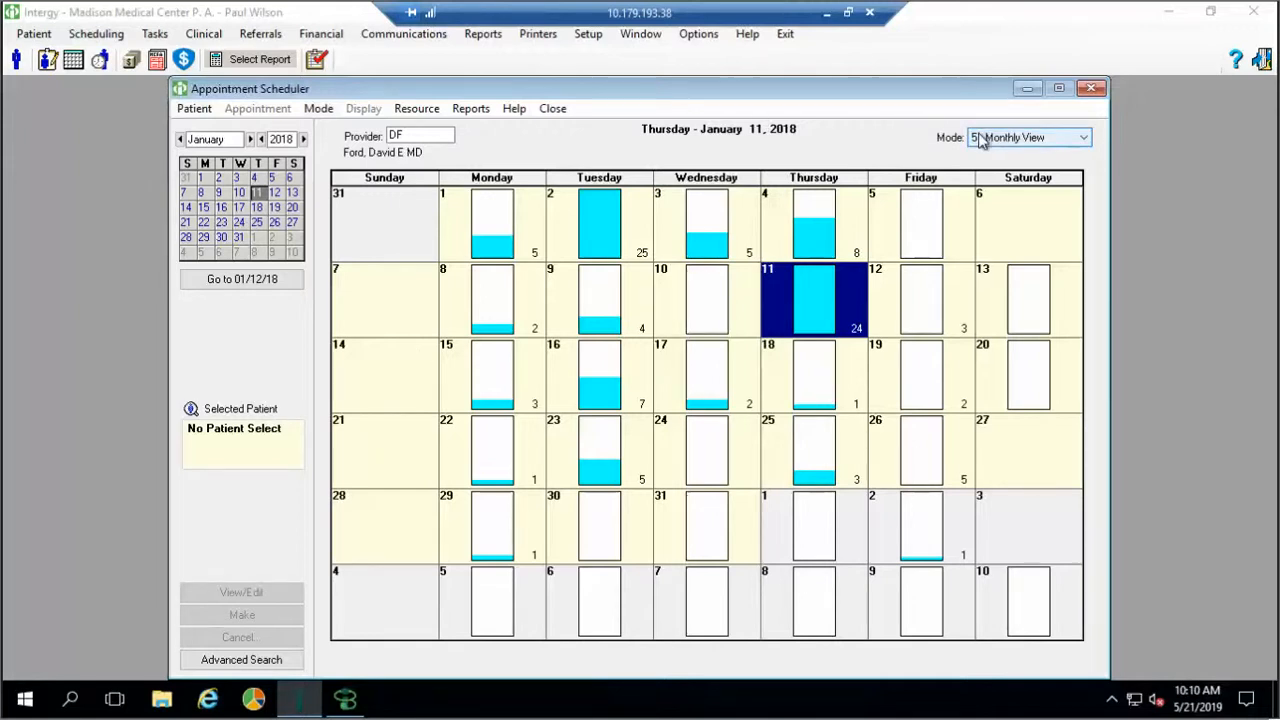
{"action": "left_click", "coordinate": [1086, 140]}
{"action": "left_click", "coordinate": [1060, 191]}
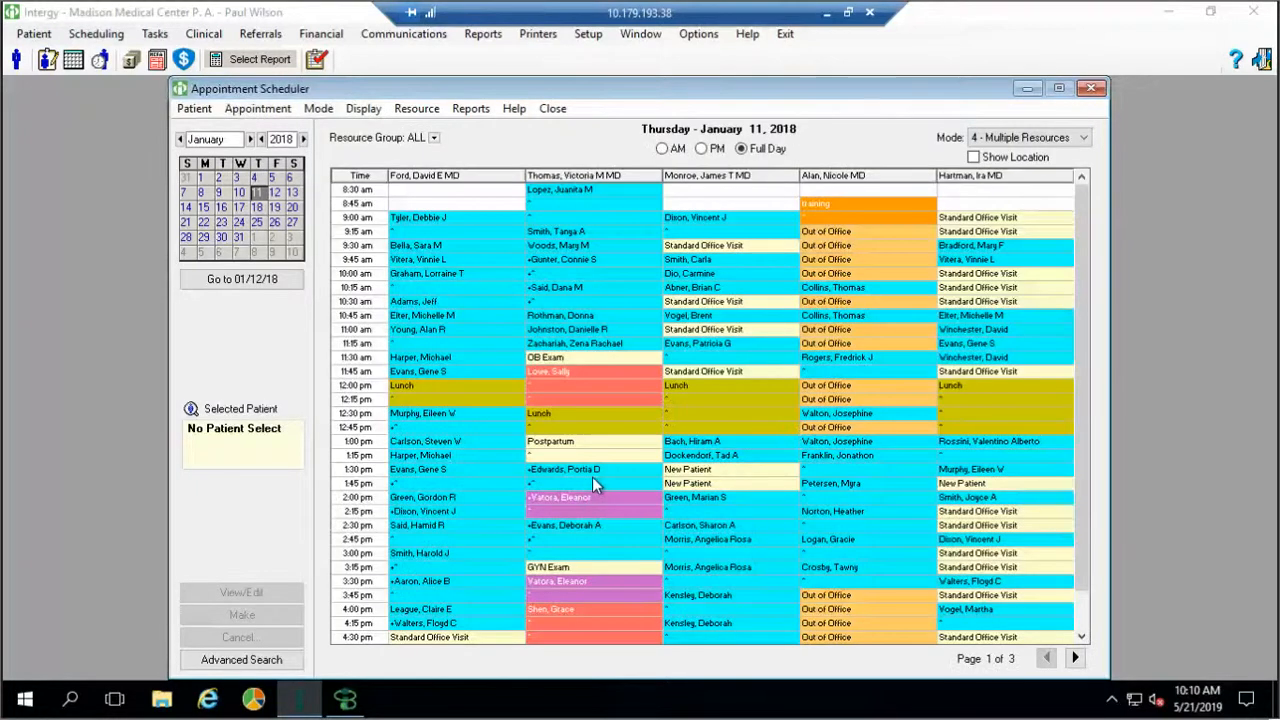
Start booking the 1:30 pm New Patient slot and search for patients whose names begin with 'car'
{"action": "double_click", "coordinate": [686, 470]}
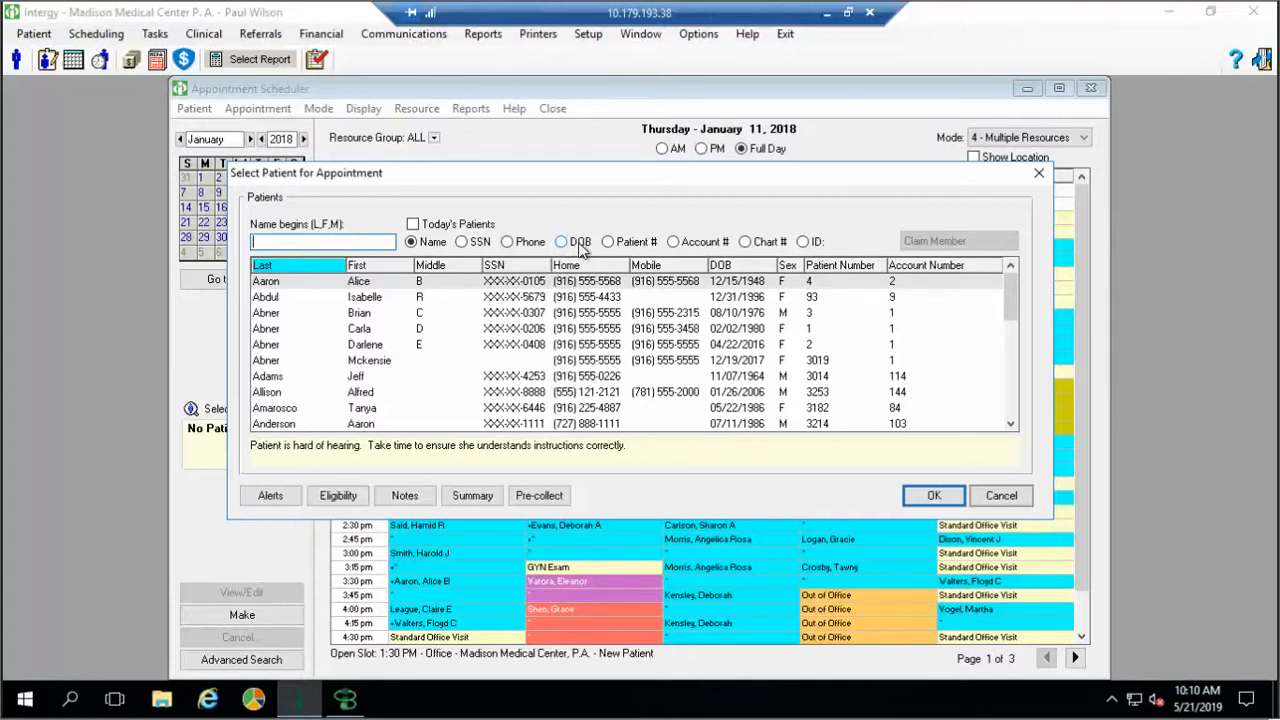
{"action": "type", "text": "carl"}
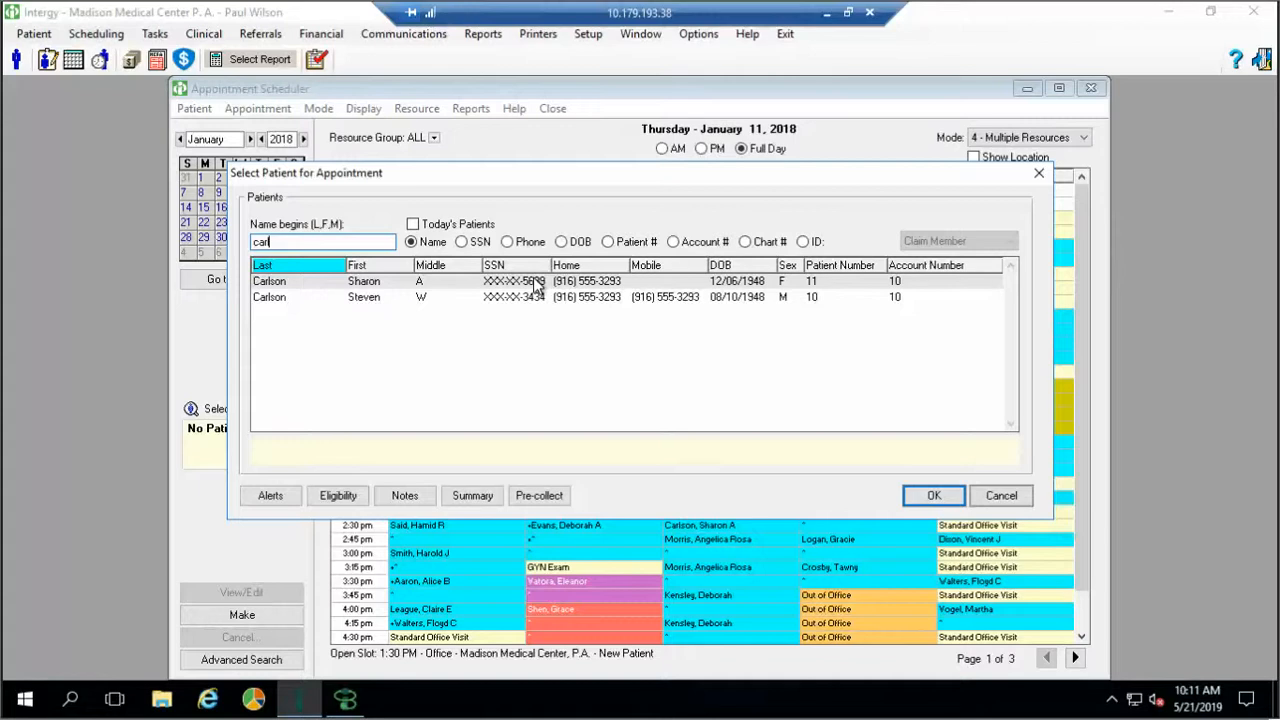
Pick the first matching patient, review her ORTHO referral, and close the Patient Summary
{"action": "double_click", "coordinate": [365, 287]}
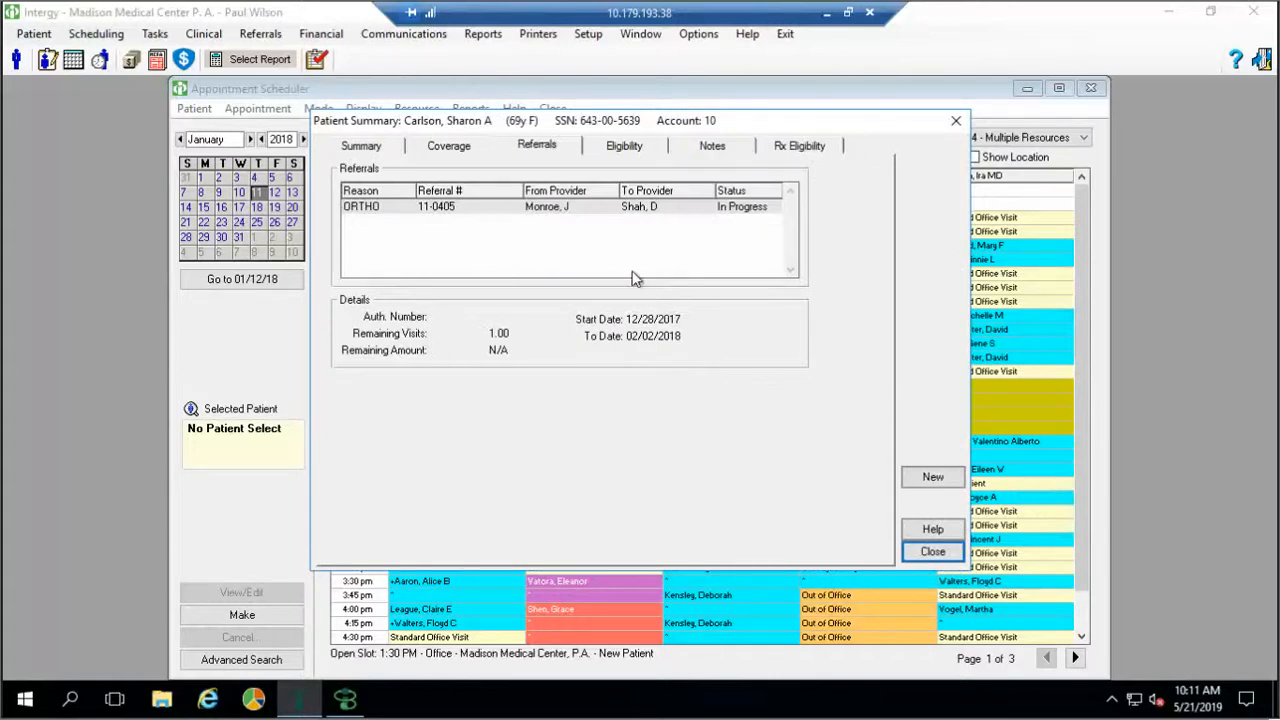
{"action": "left_click", "coordinate": [532, 212]}
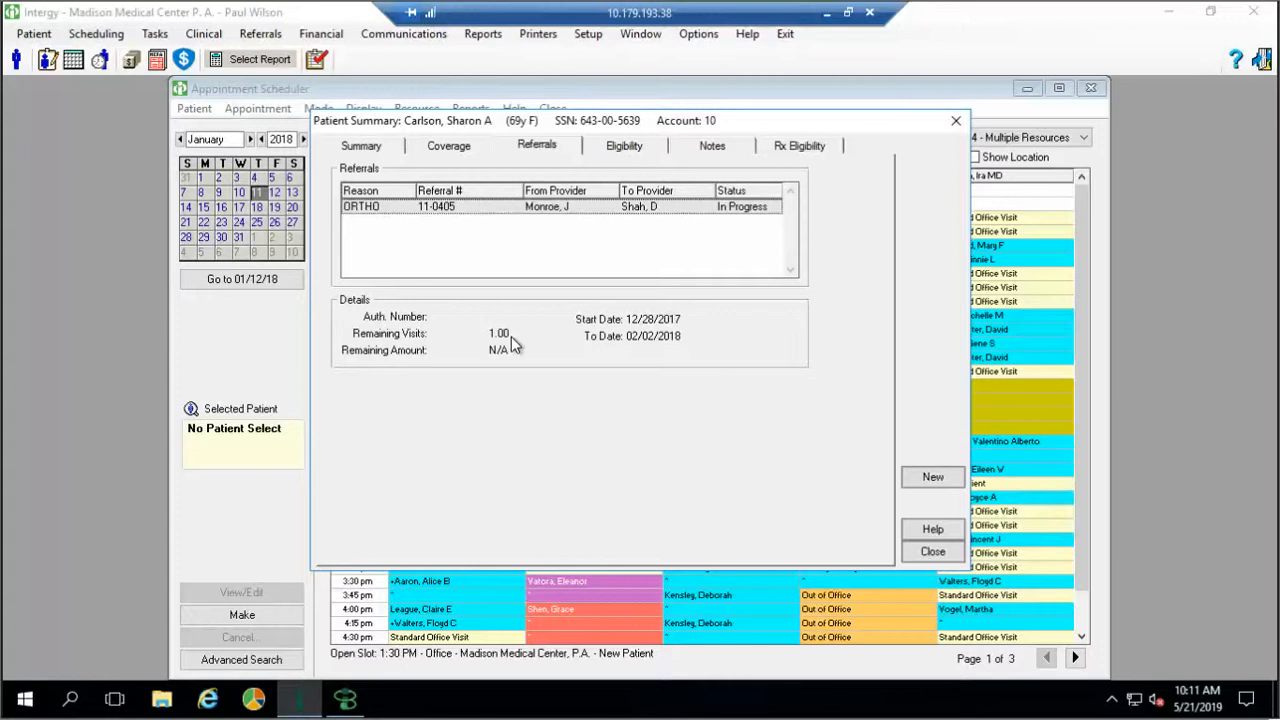
{"action": "left_click", "coordinate": [913, 553]}
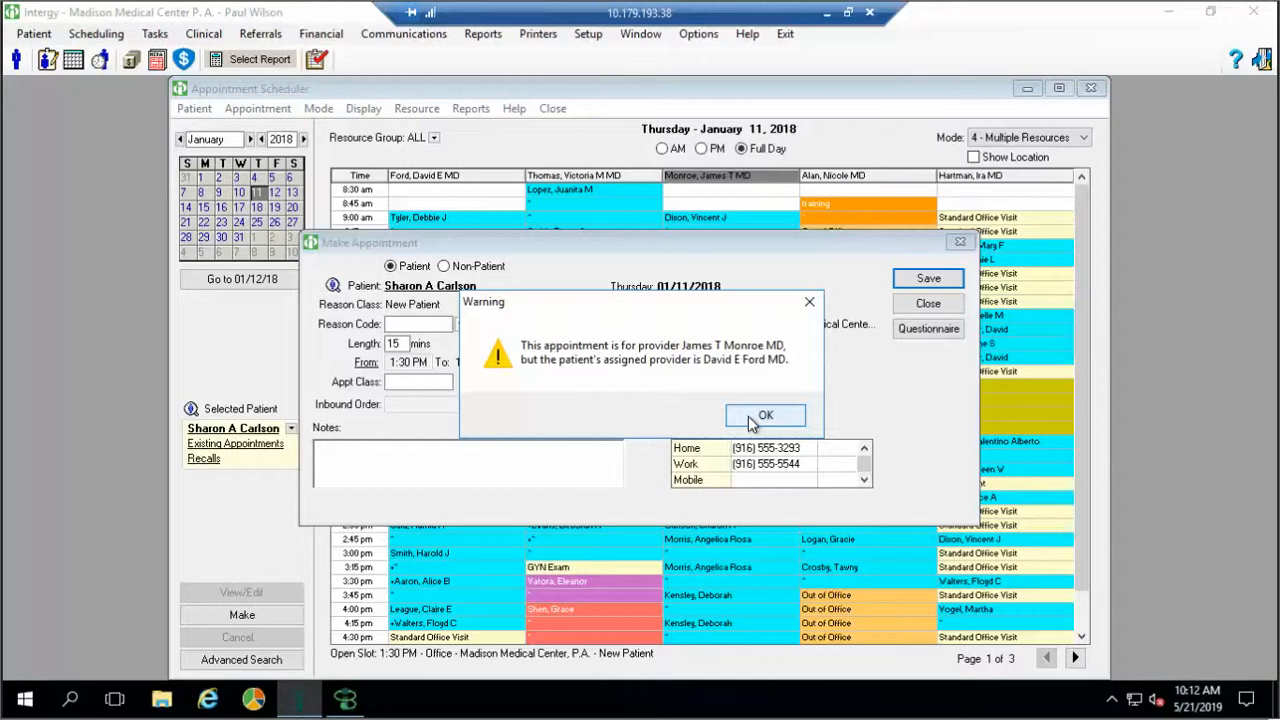
Save the 1:30 pm appointment with reason code FUV and note 'add notes', declining the recall review
{"action": "left_click", "coordinate": [763, 416]}
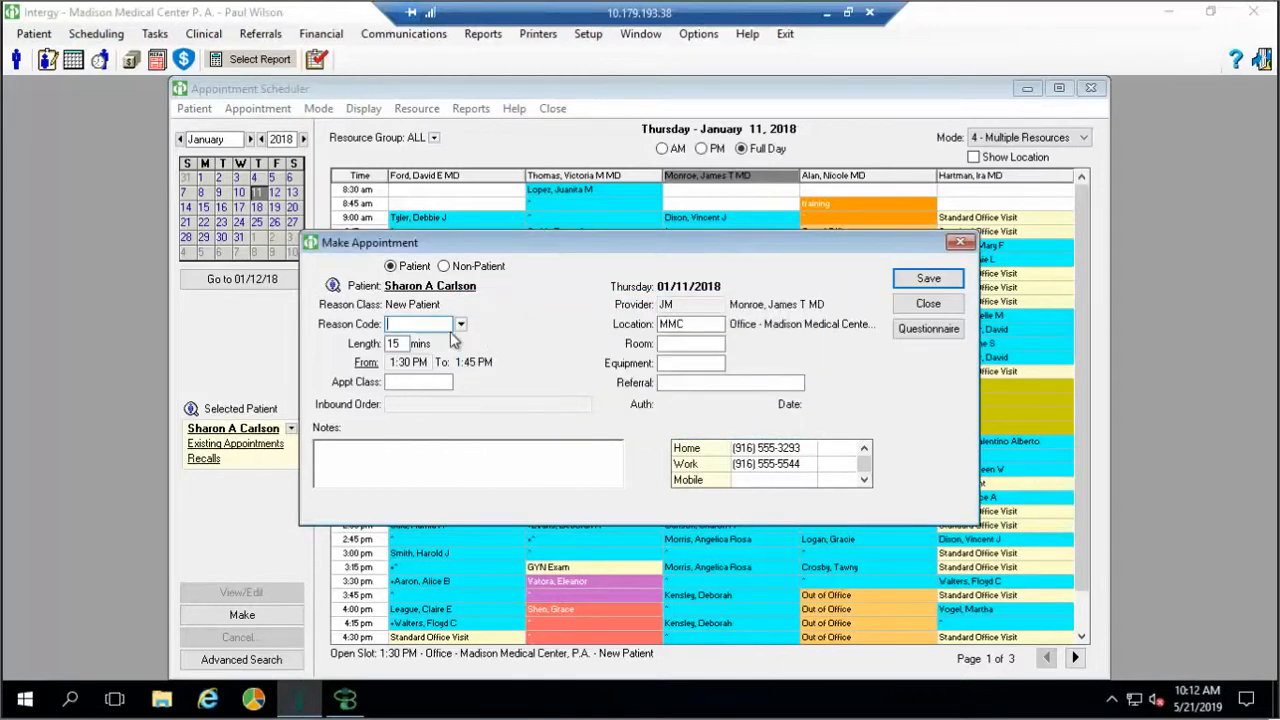
{"action": "left_click", "coordinate": [462, 326]}
{"action": "double_click", "coordinate": [497, 386]}
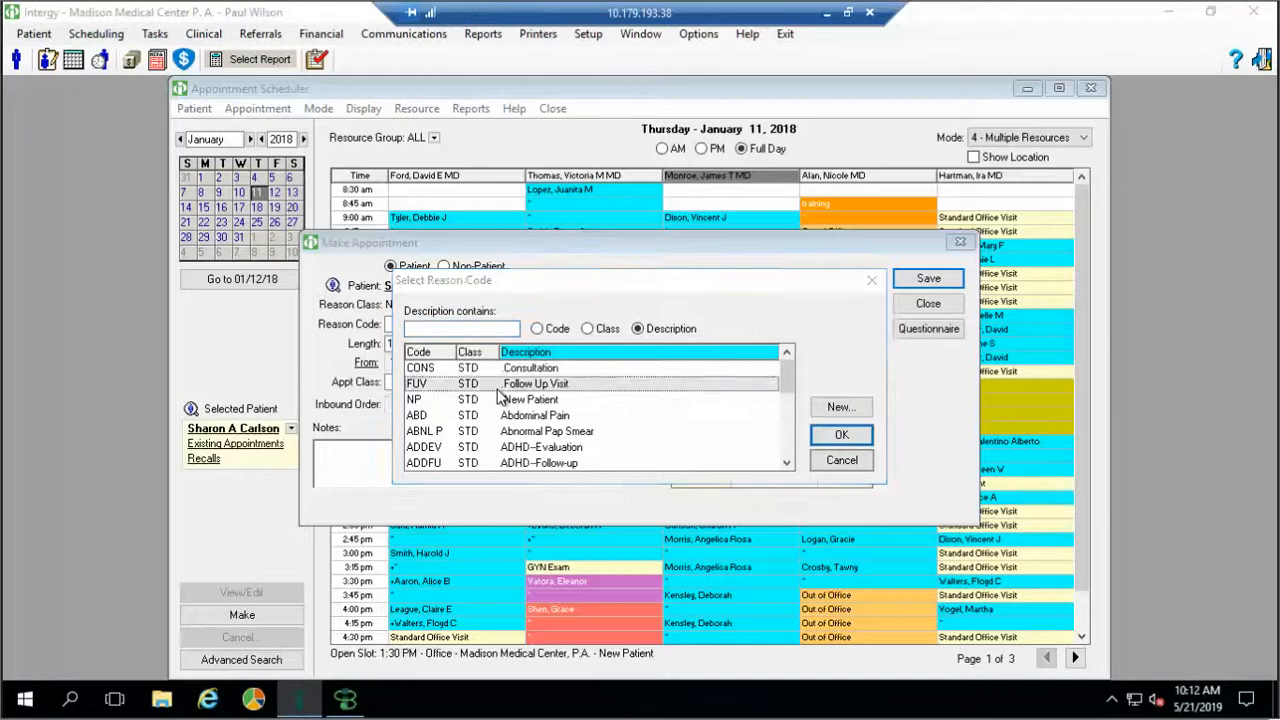
{"action": "left_click", "coordinate": [434, 457]}
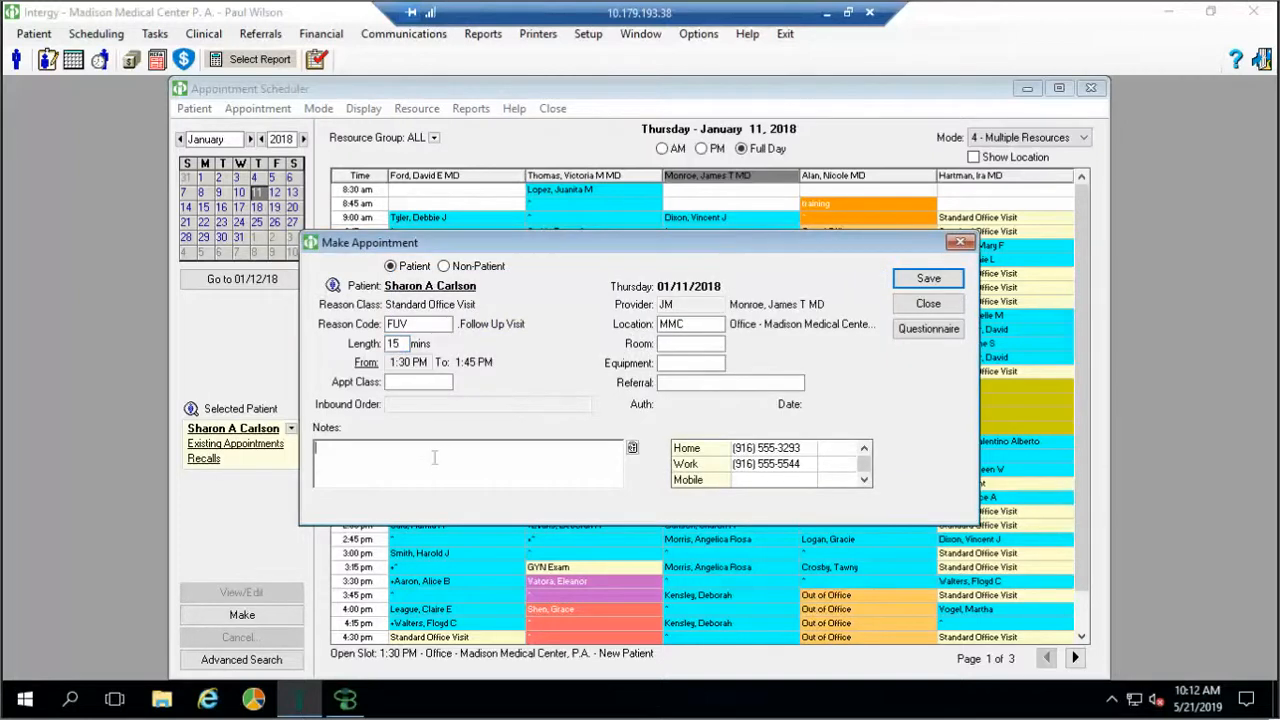
{"action": "type", "text": "add notes"}
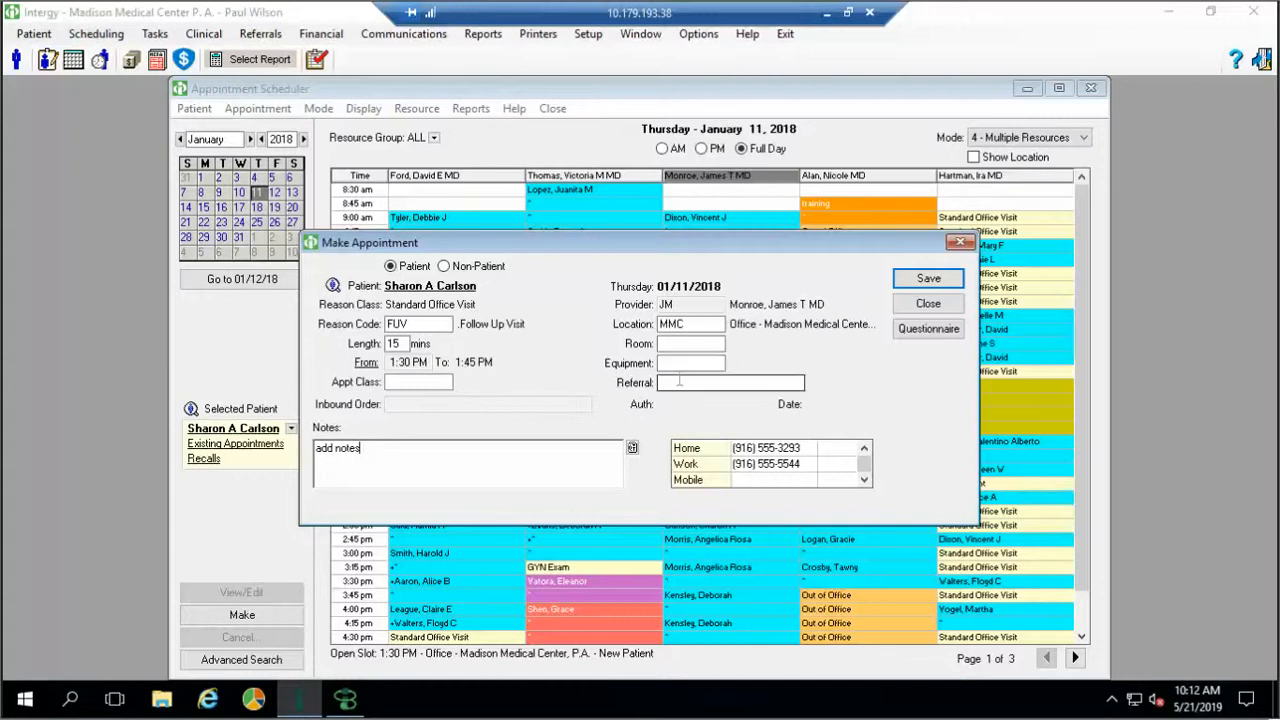
{"action": "left_click", "coordinate": [920, 276]}
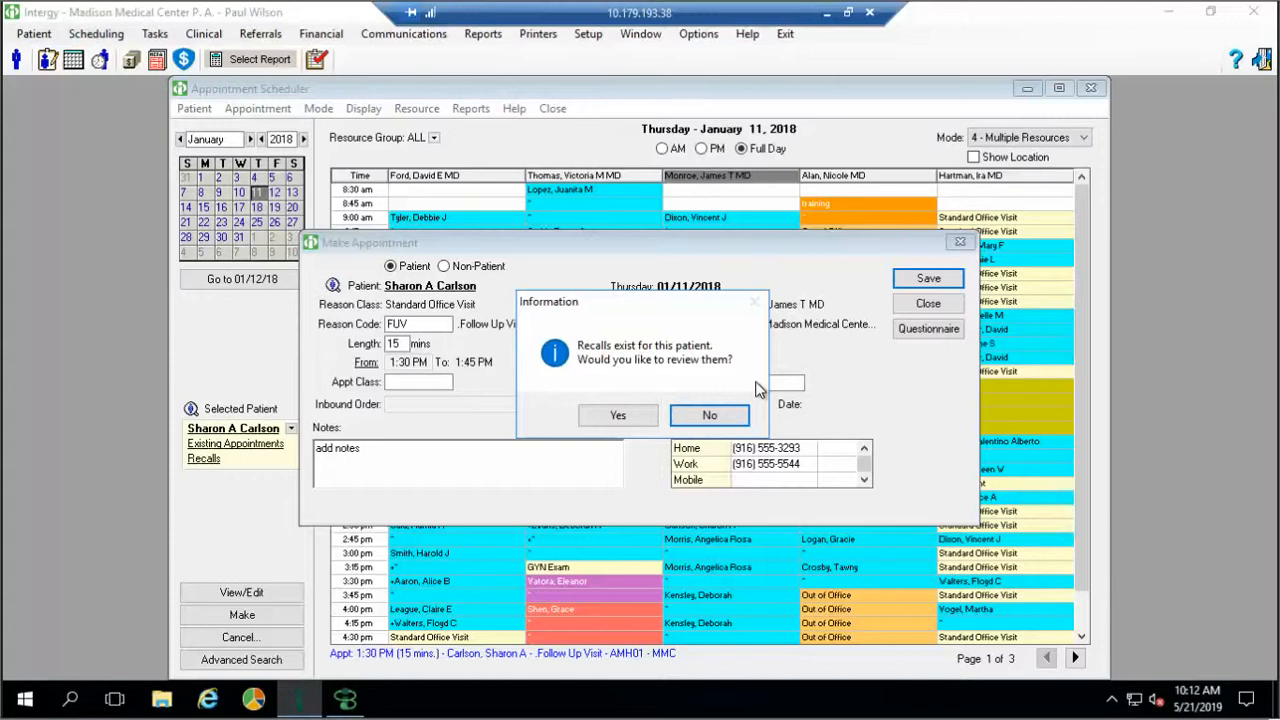
{"action": "left_click", "coordinate": [712, 416]}
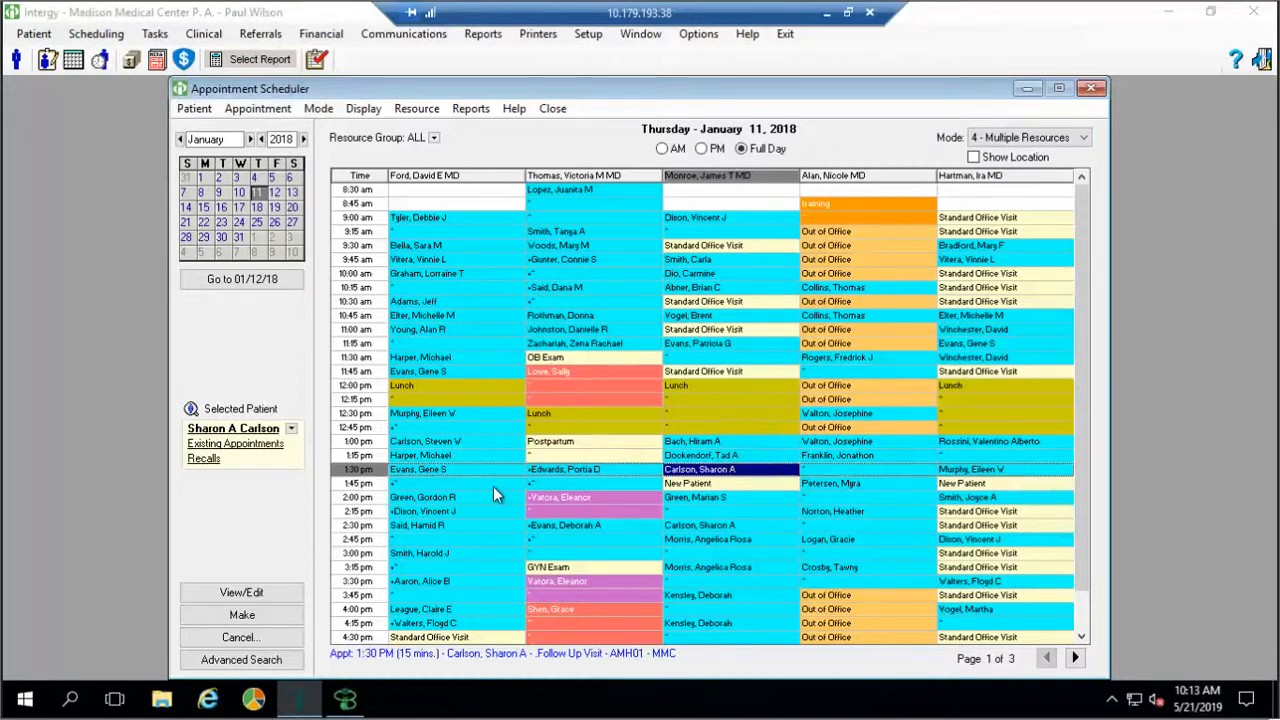
For the 3:15 pm GYN Exam slot, check the Anaheim Managed Health eligibility and open Manual Entry
{"action": "double_click", "coordinate": [582, 571]}
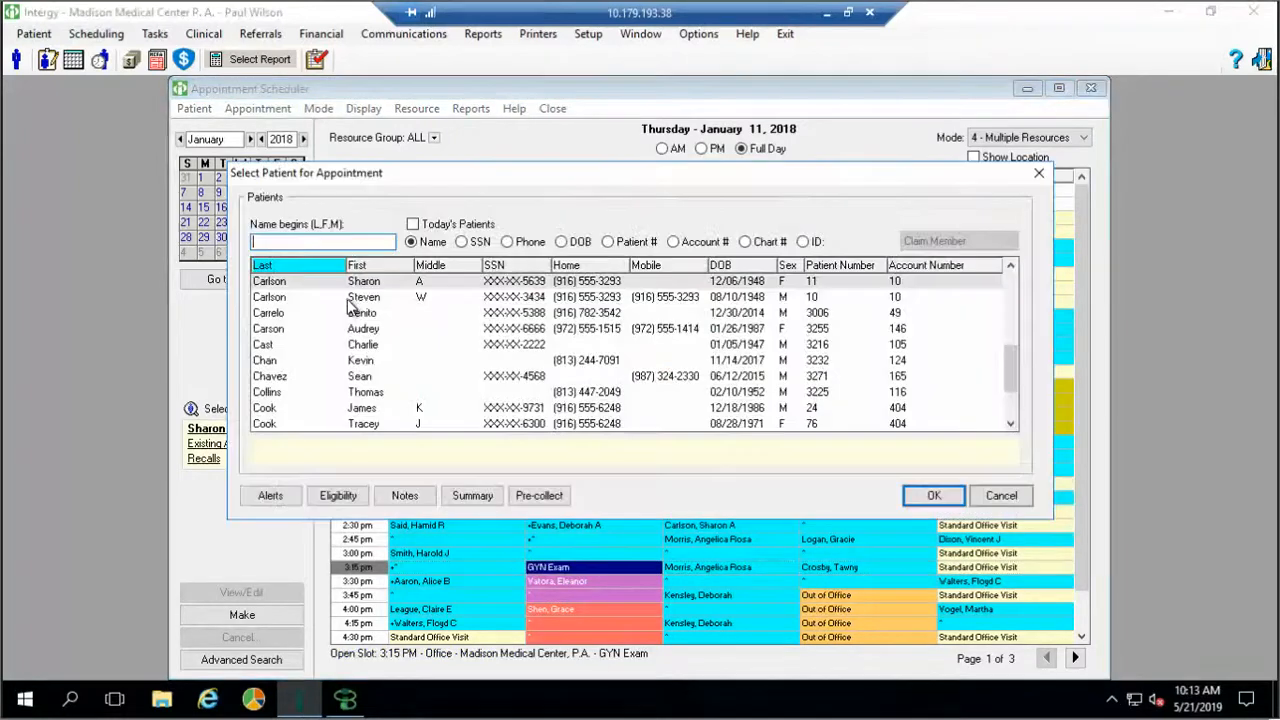
{"action": "left_click", "coordinate": [336, 497]}
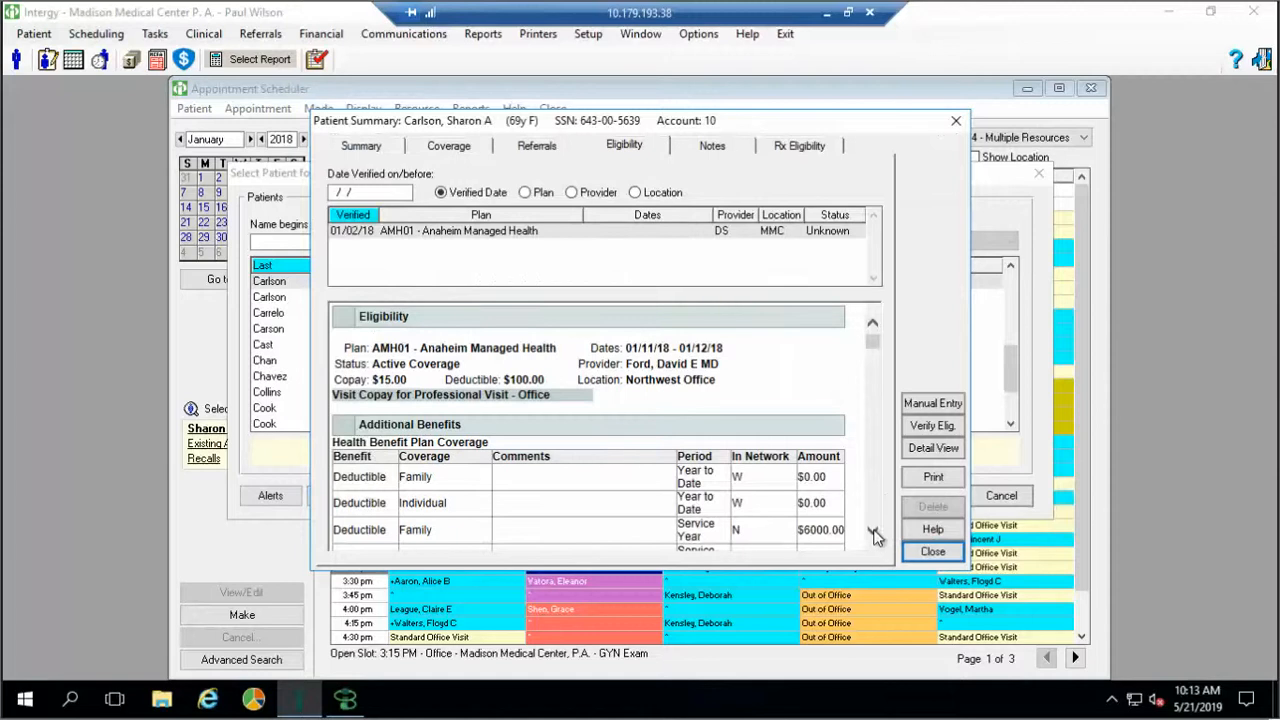
{"action": "left_click_drag", "start_coordinate": [873, 533], "coordinate": [873, 537]}
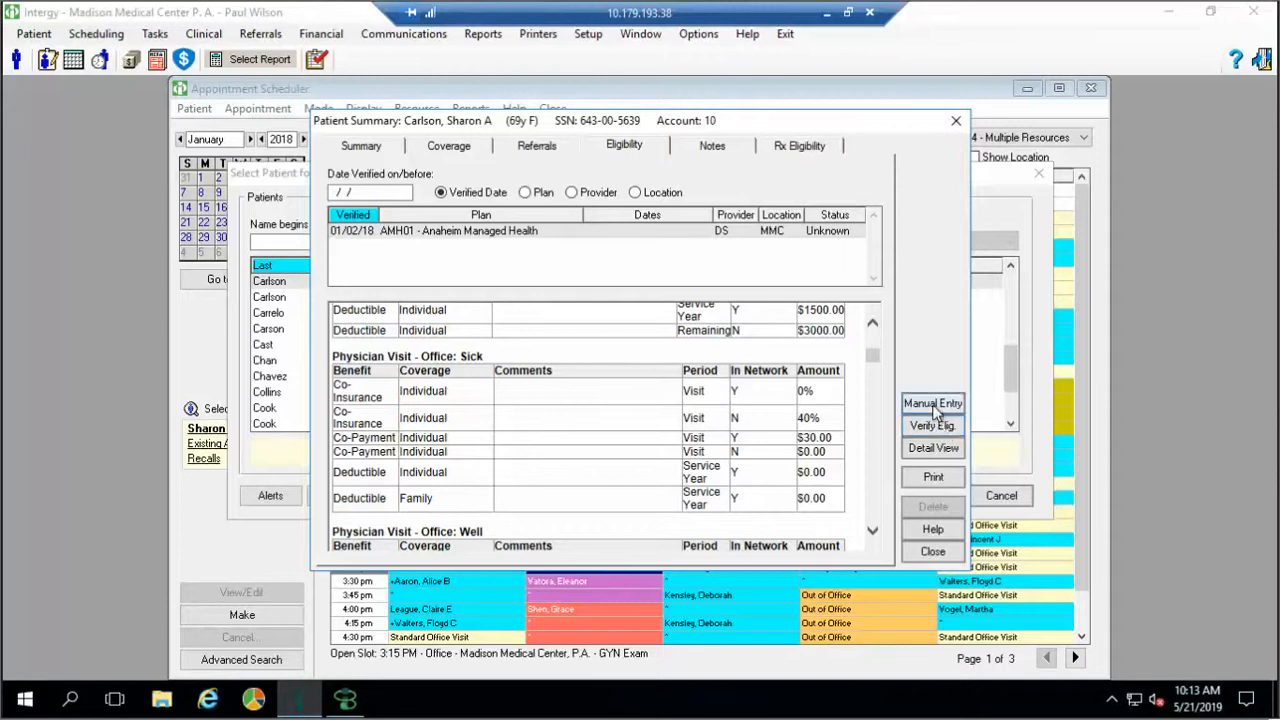
{"action": "left_click", "coordinate": [935, 410]}
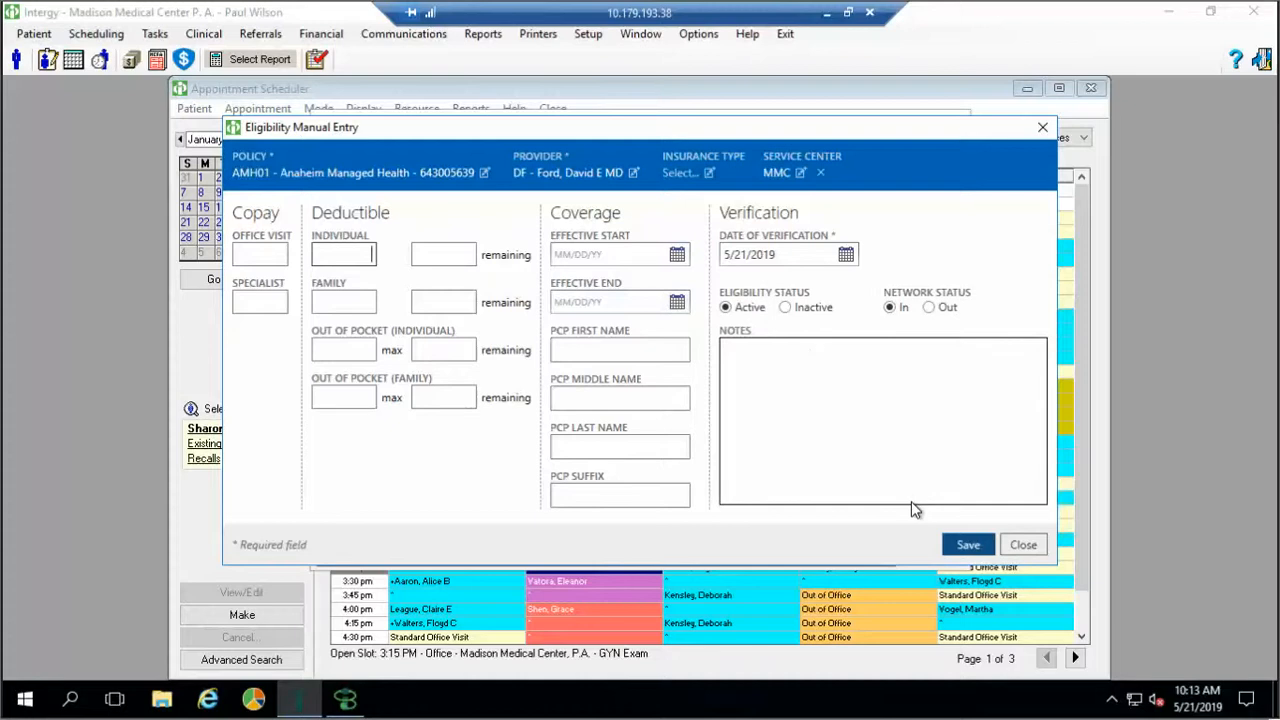
Close Eligibility Manual Entry, Patient Summary and the patient search, then close the 3:15 pm appointment form
{"action": "left_click", "coordinate": [1021, 553]}
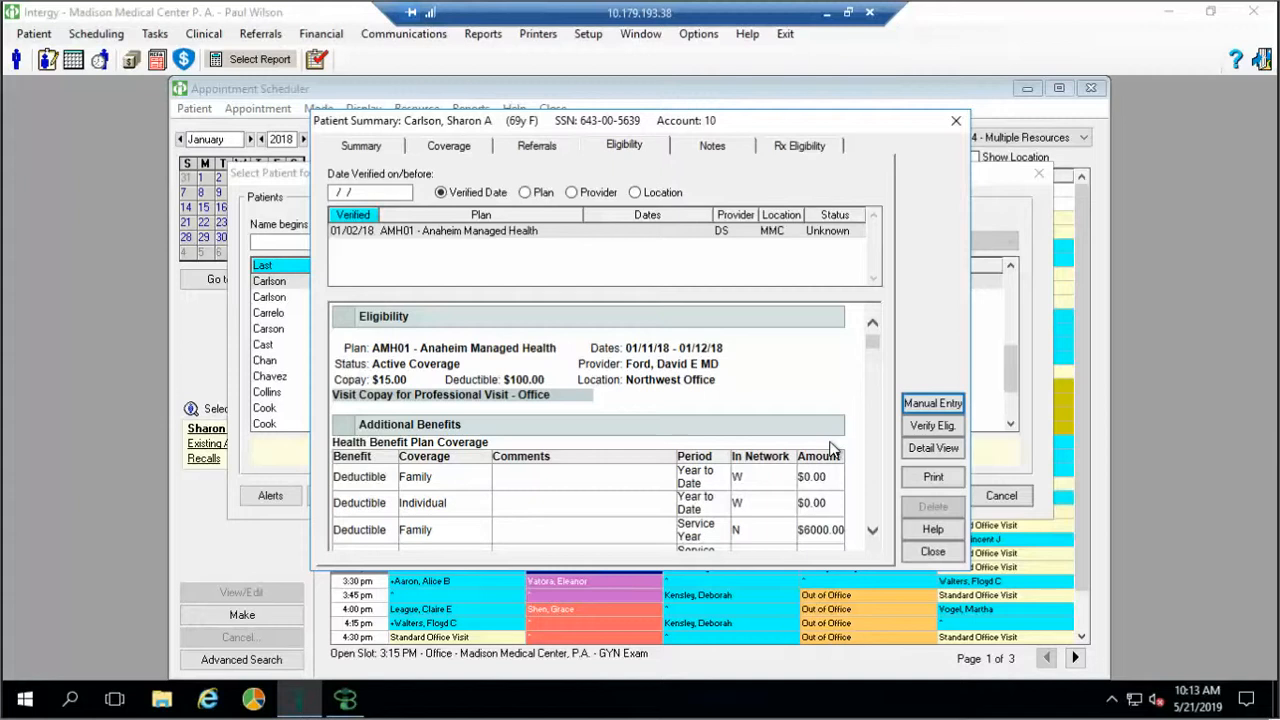
{"action": "left_click", "coordinate": [955, 124]}
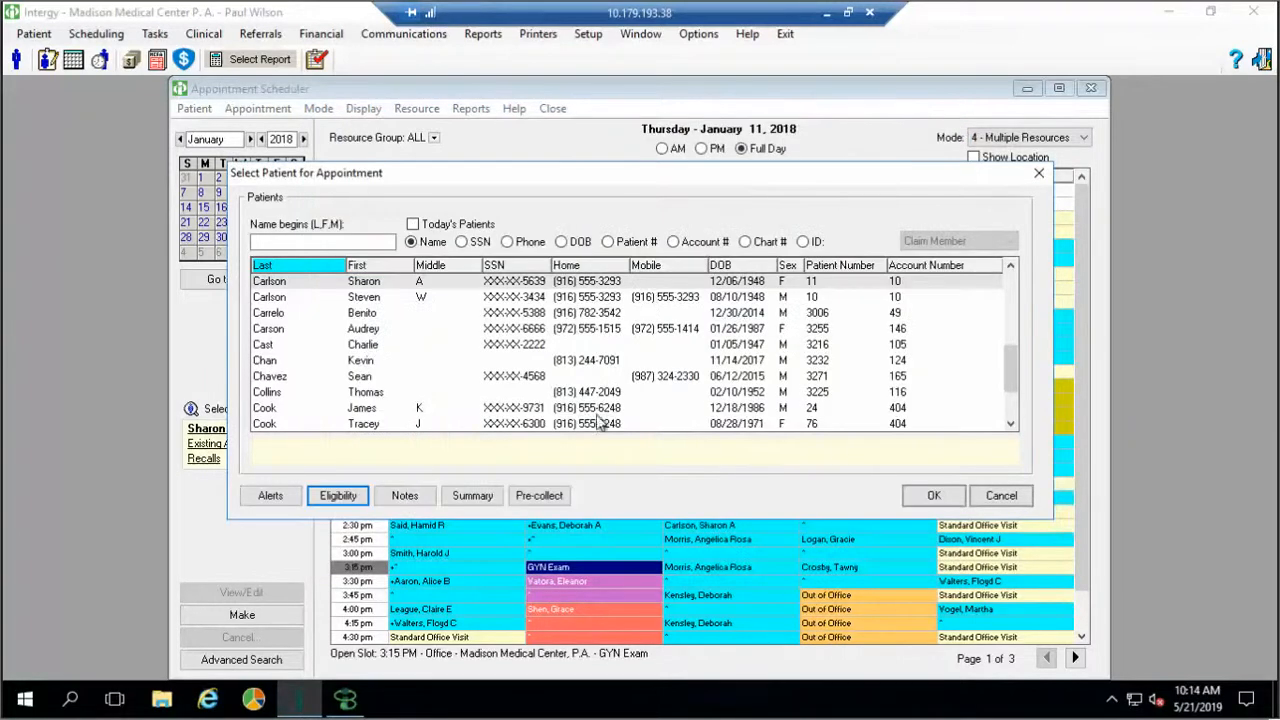
{"action": "left_click", "coordinate": [988, 497]}
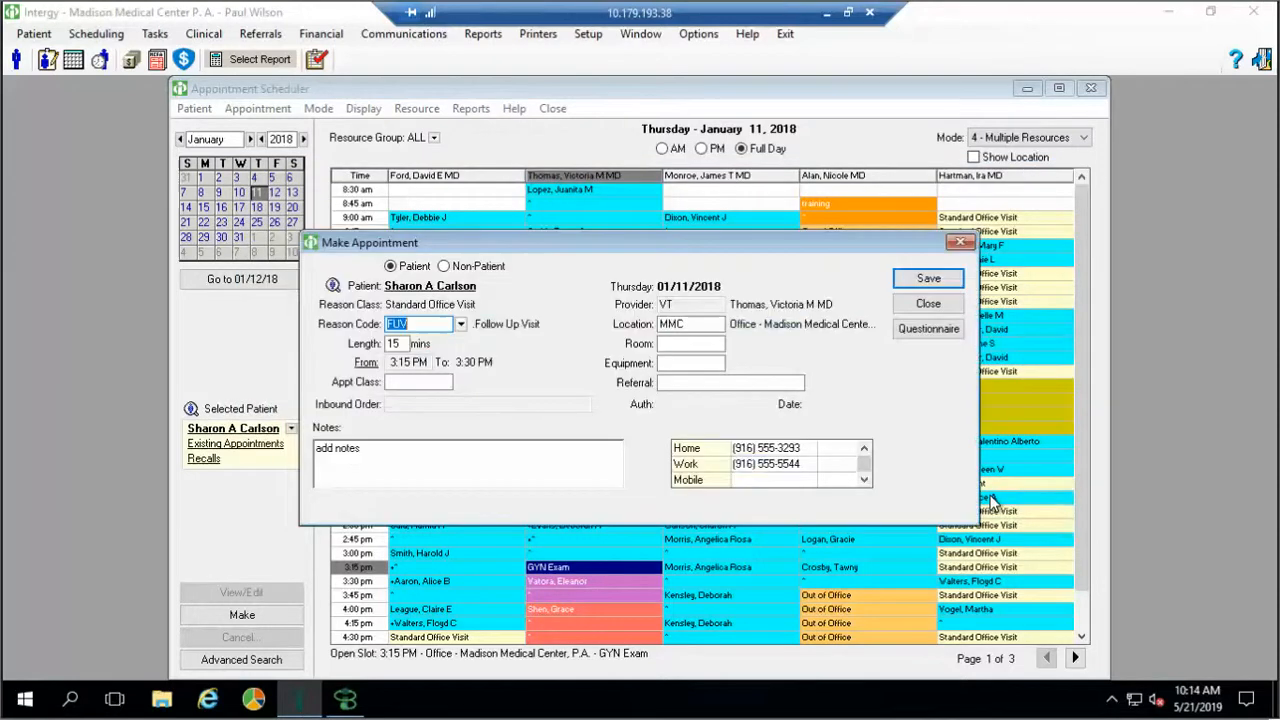
{"action": "left_click", "coordinate": [922, 305]}
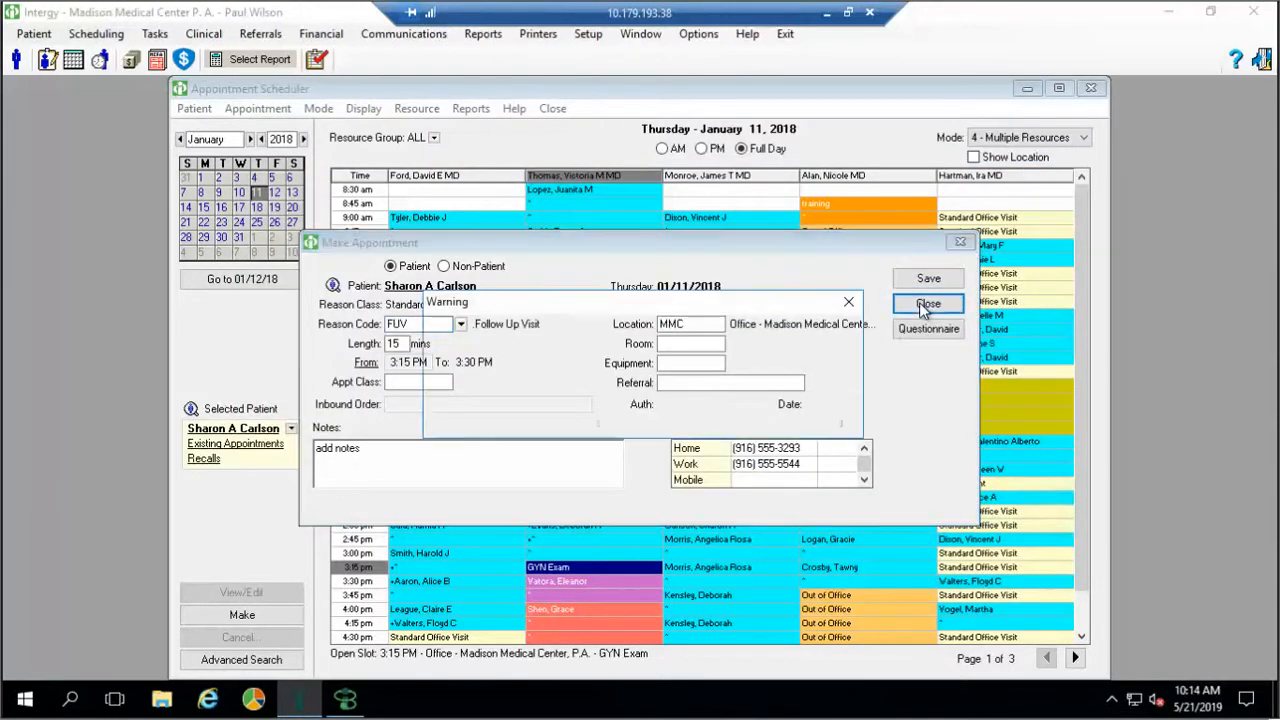
Decline booking into the reserved slot and discard the unsaved 3:15 pm Follow Up appointment
{"action": "left_click", "coordinate": [622, 415]}
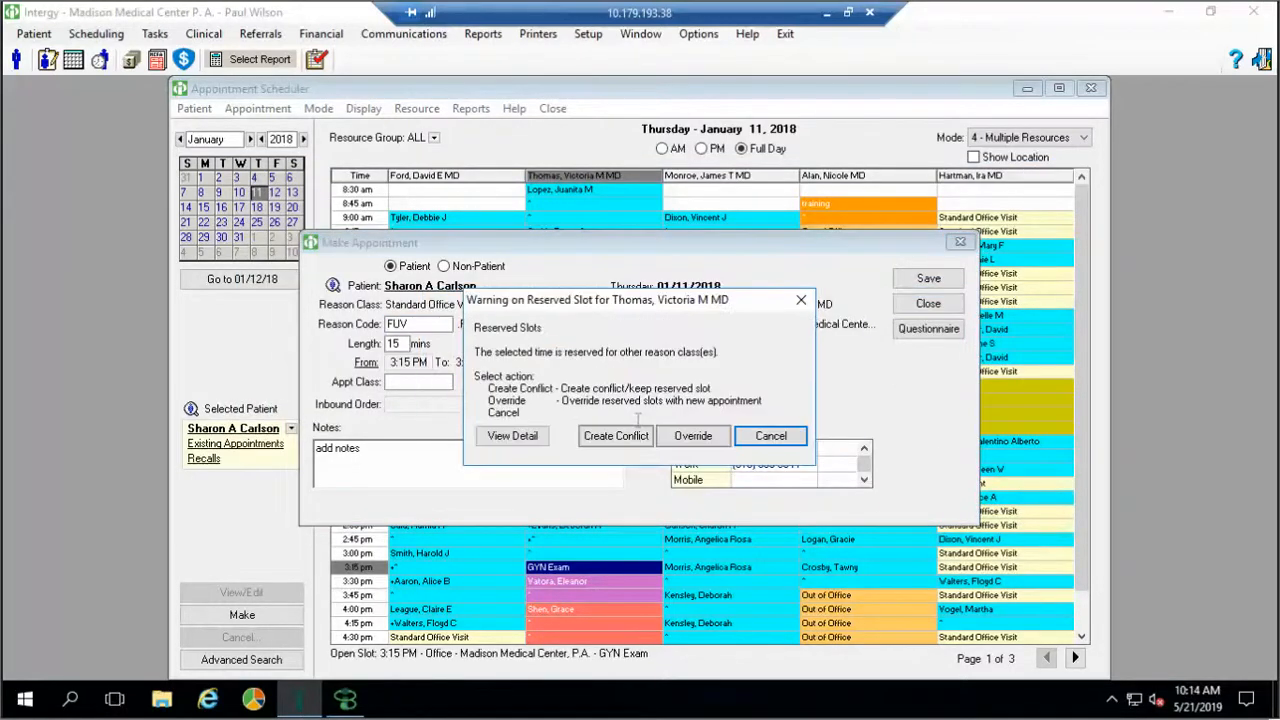
{"action": "left_click", "coordinate": [763, 438]}
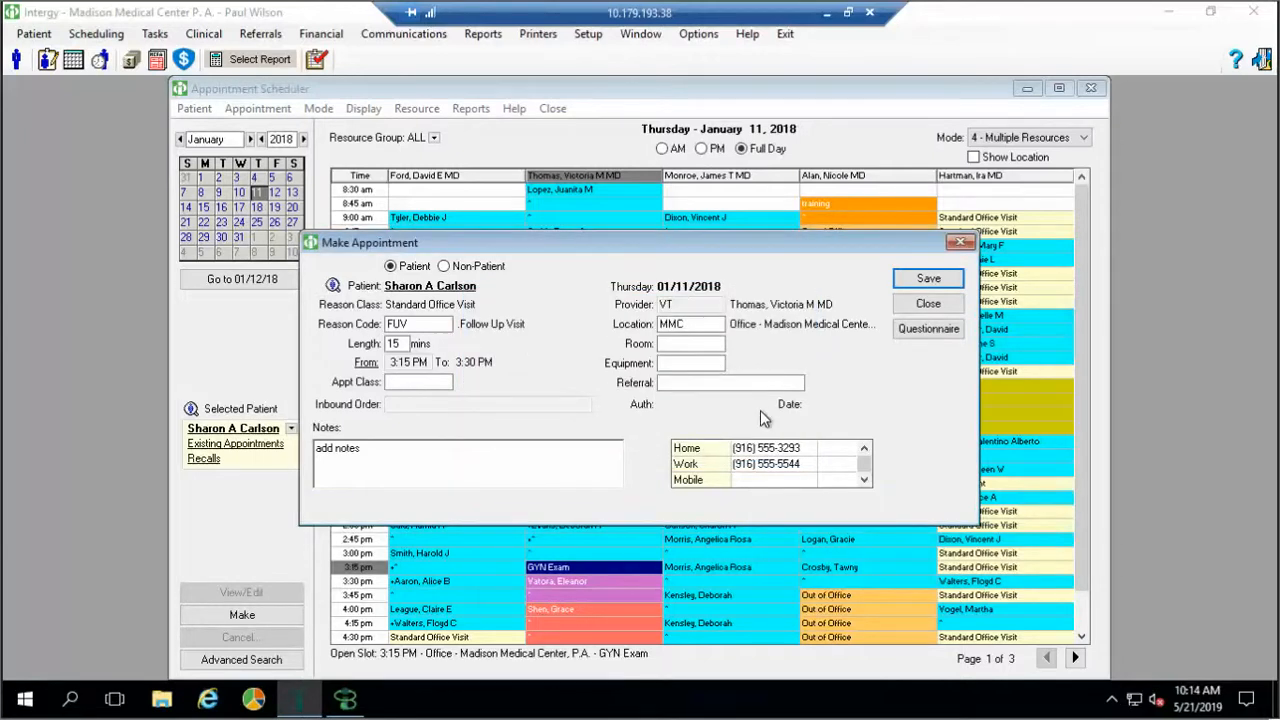
{"action": "left_click", "coordinate": [910, 300]}
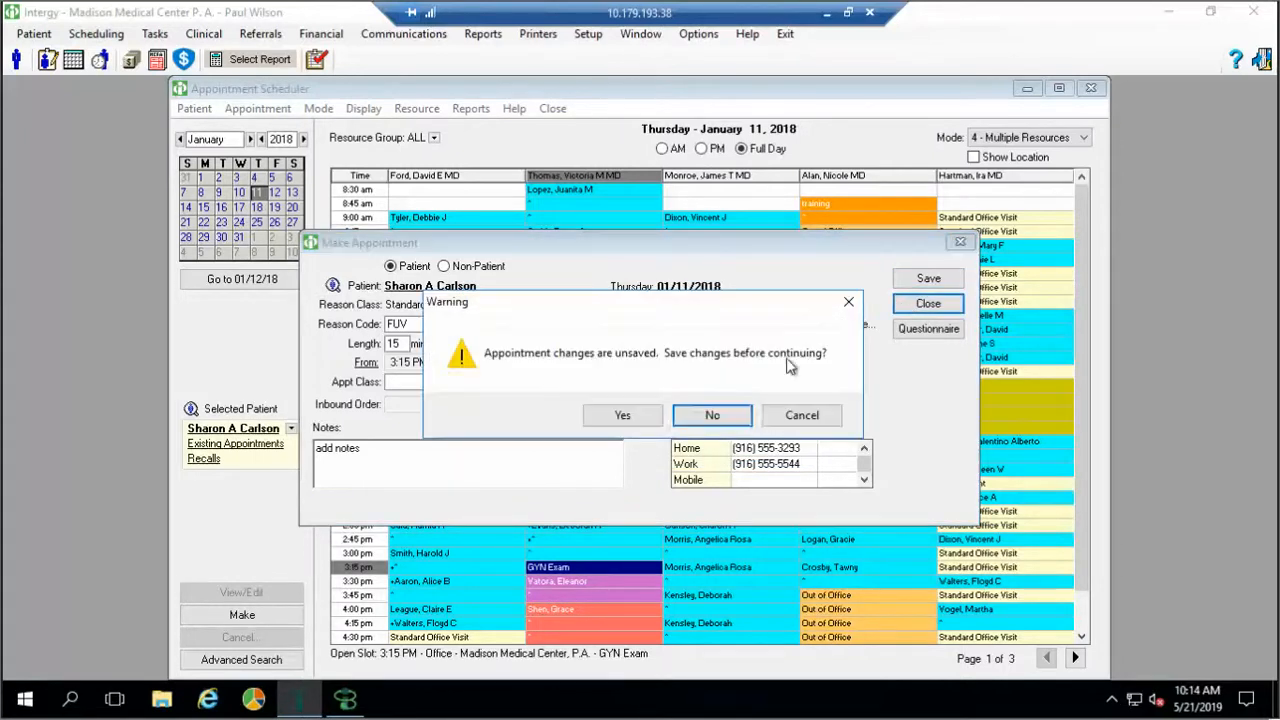
{"action": "left_click", "coordinate": [729, 411]}
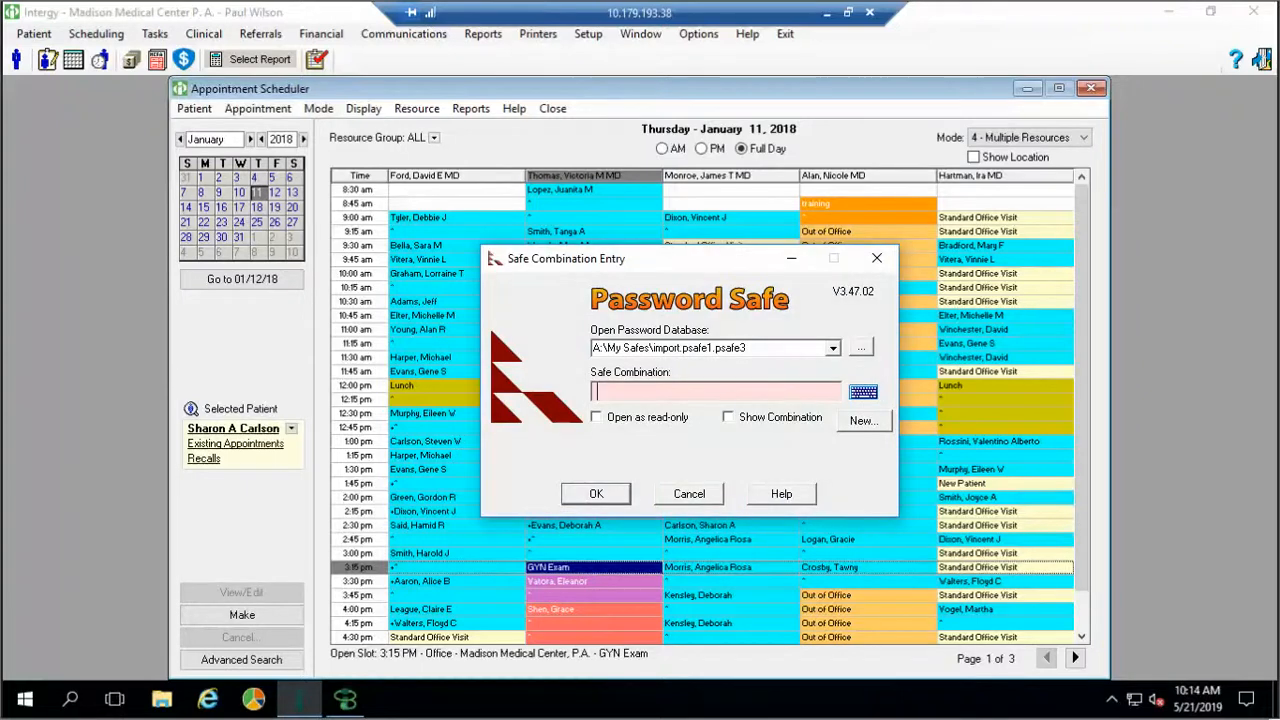
Unlock Password Safe with the safe combination and expand the Sams Personal group
{"action": "type", "text": "********"}
{"action": "key", "text": "Return"}
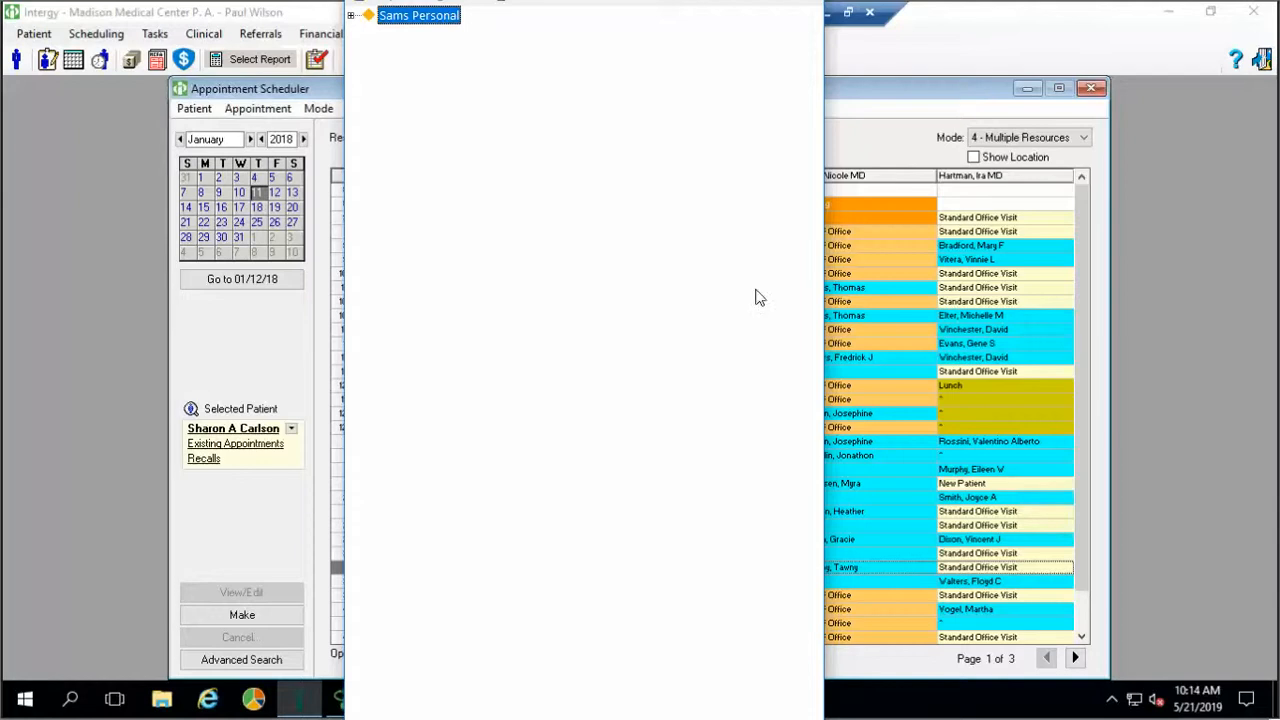
{"action": "left_click", "coordinate": [351, 16]}
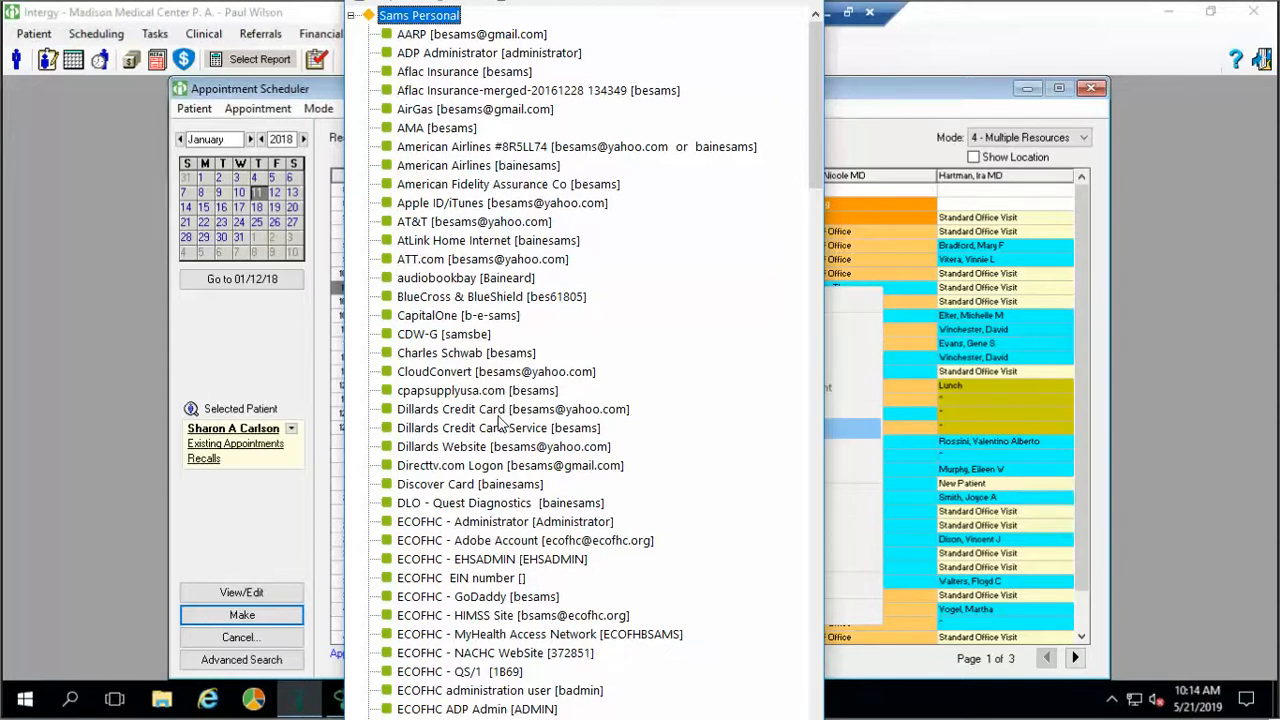
Open the ECOFHC Google E-Mail entry in the Edit Entry dialog
{"action": "scroll", "coordinate": [503, 420], "scroll_direction": "down", "scroll_amount": 1}
{"action": "scroll", "coordinate": [503, 425], "scroll_direction": "down", "scroll_amount": 3}
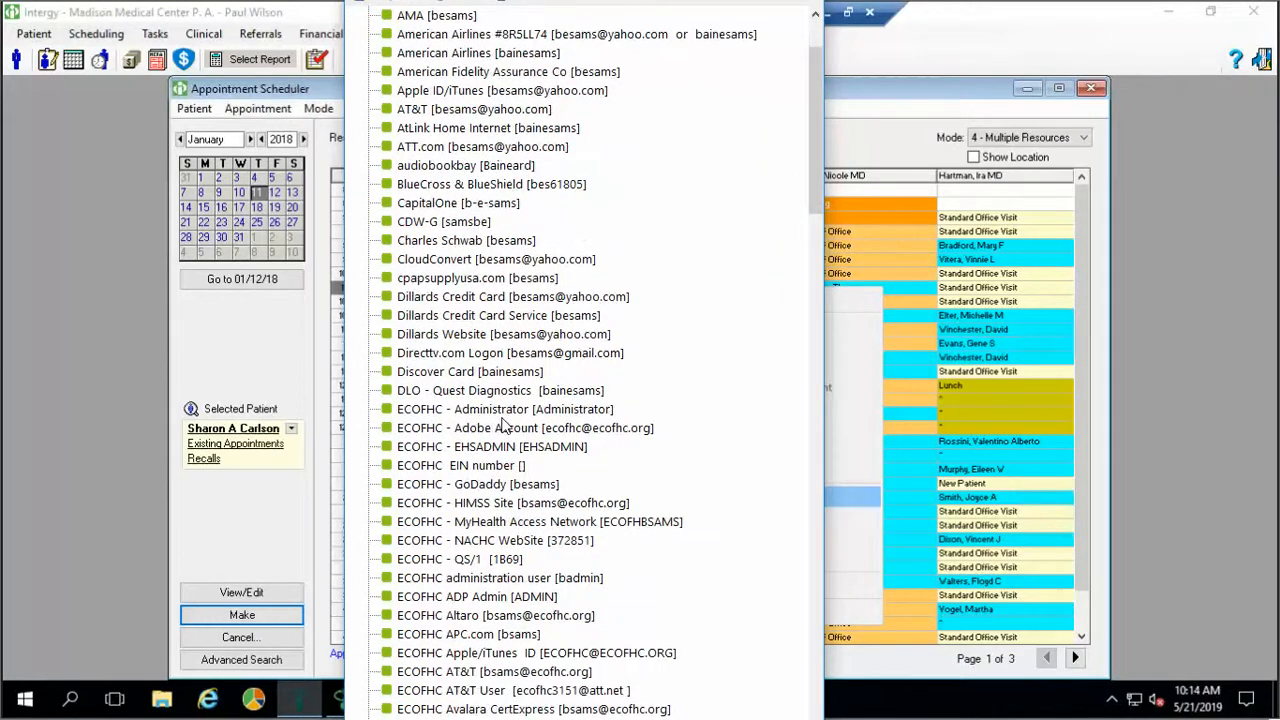
{"action": "scroll", "coordinate": [505, 425], "scroll_direction": "down", "scroll_amount": 3}
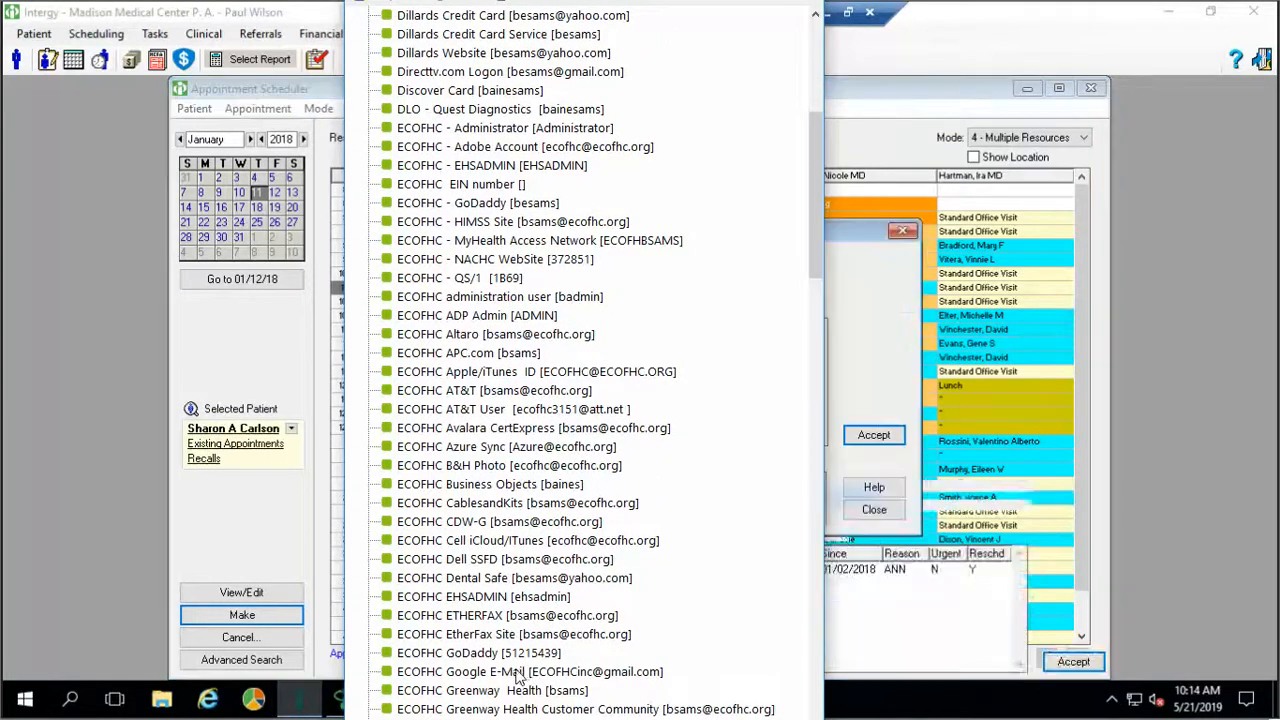
{"action": "left_click", "coordinate": [517, 672]}
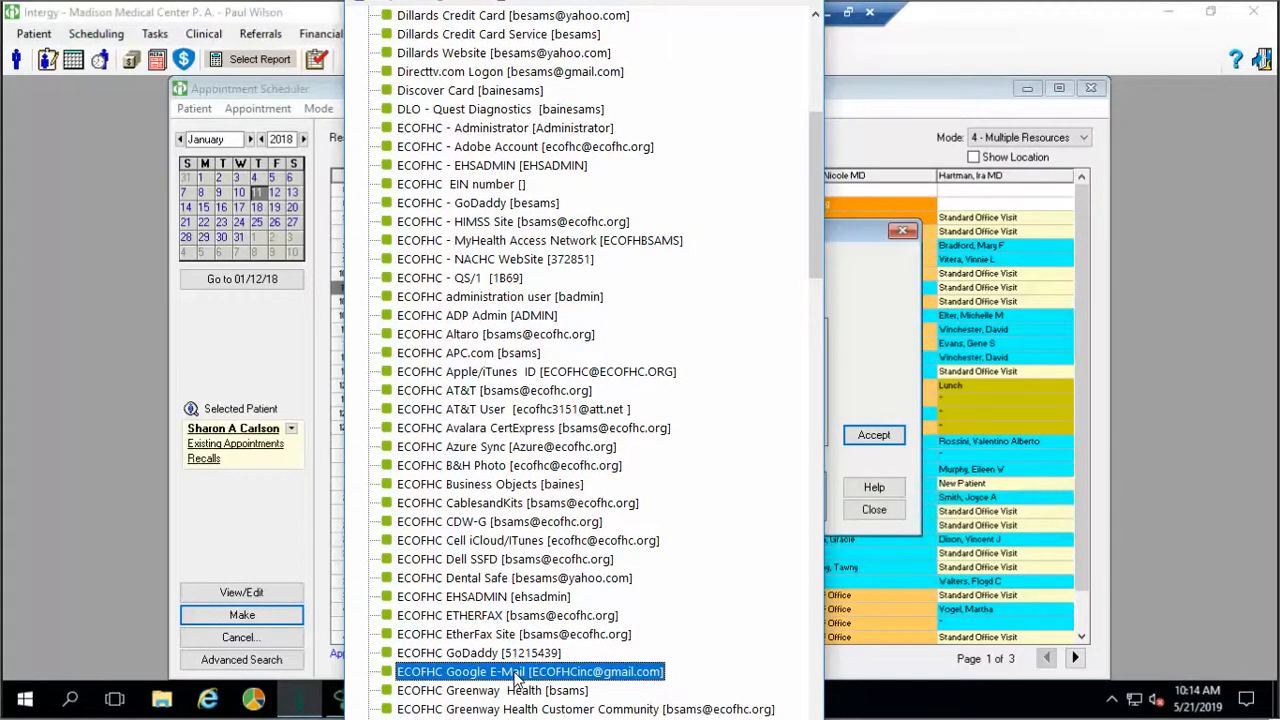
{"action": "right_click", "coordinate": [517, 675]}
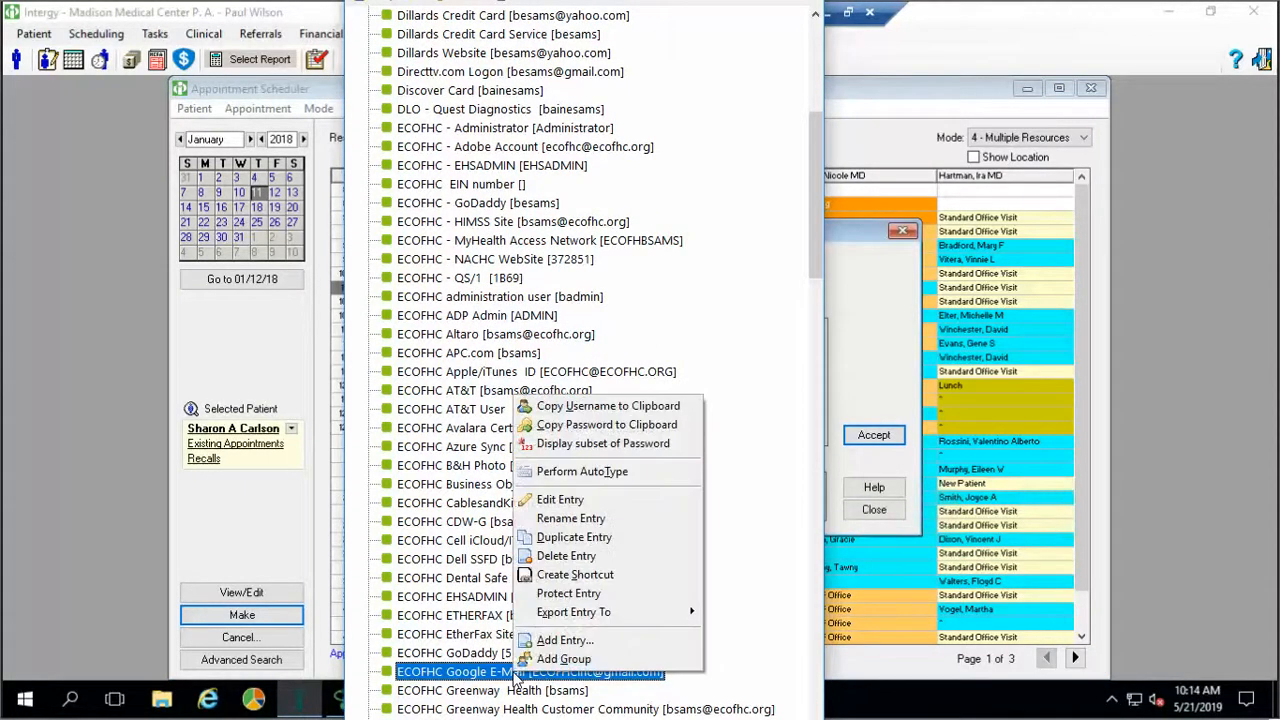
{"action": "left_click", "coordinate": [566, 500]}
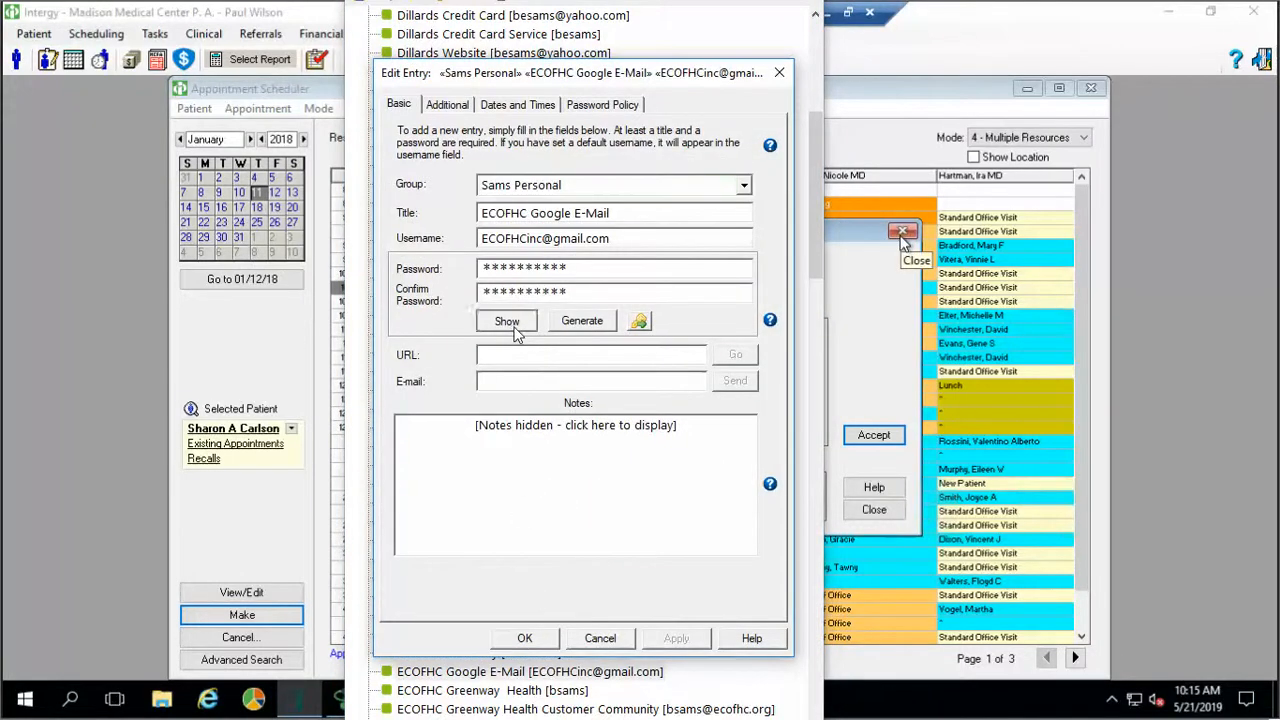
Reveal the ECOFHC Google E-Mail password, close Intergy's scheduler, then cancel Edit Entry unchanged
{"action": "left_click", "coordinate": [514, 328]}
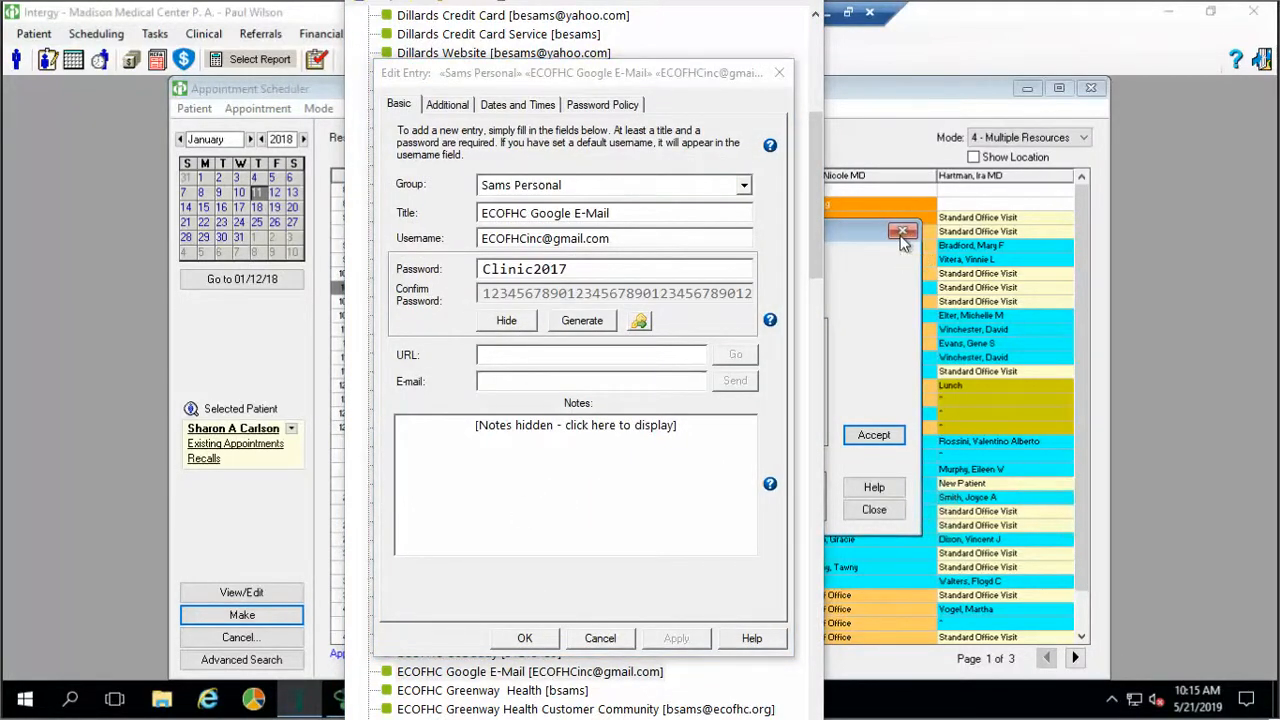
{"action": "left_click", "coordinate": [901, 233]}
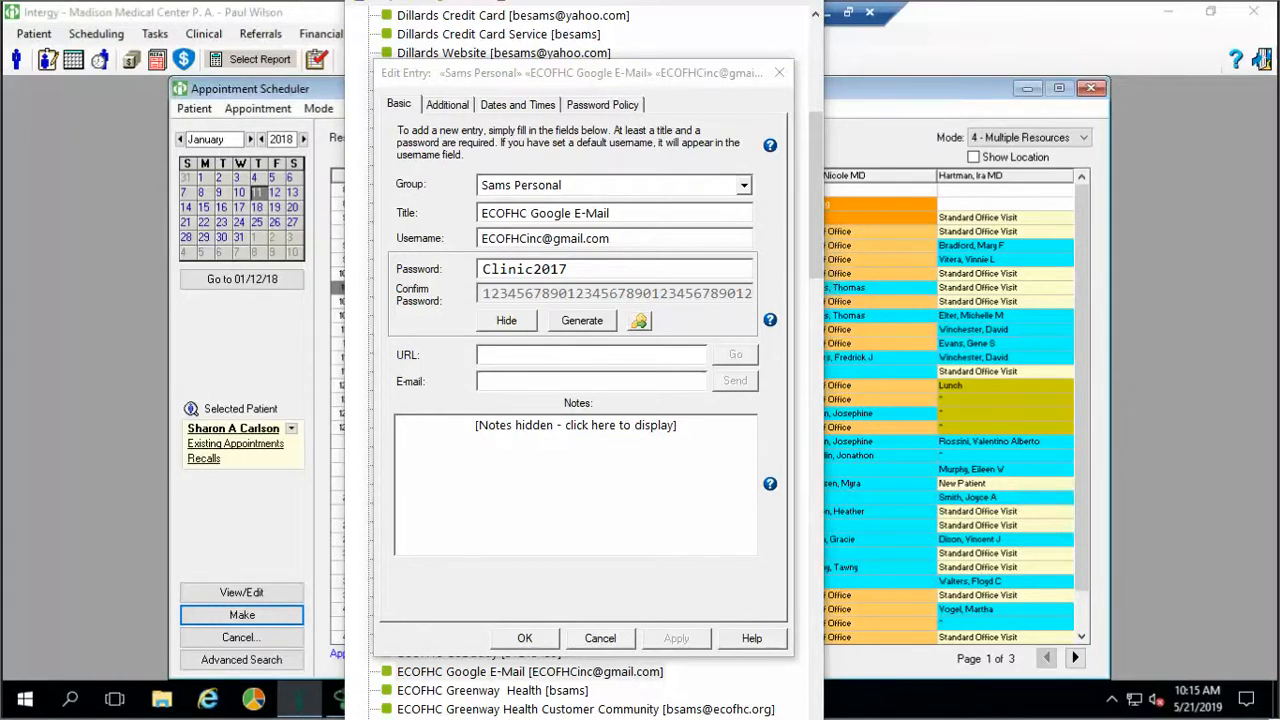
{"action": "left_click", "coordinate": [1090, 90]}
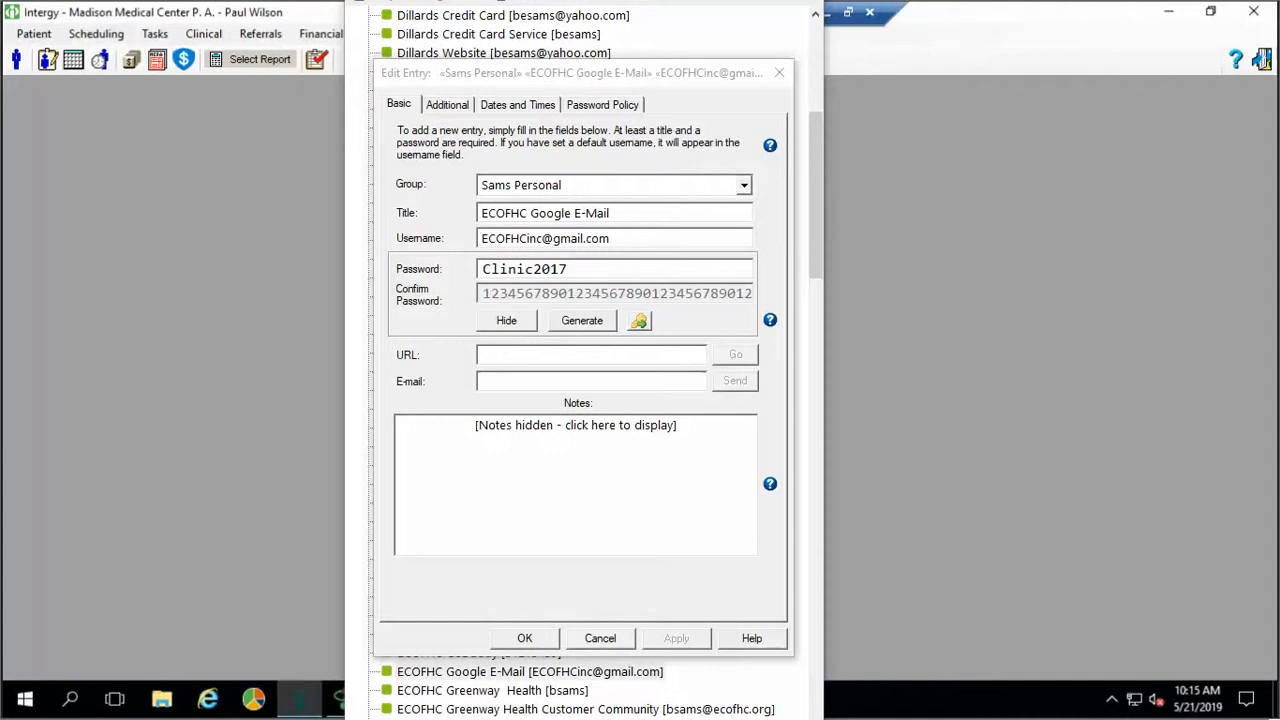
{"action": "left_click", "coordinate": [601, 641]}
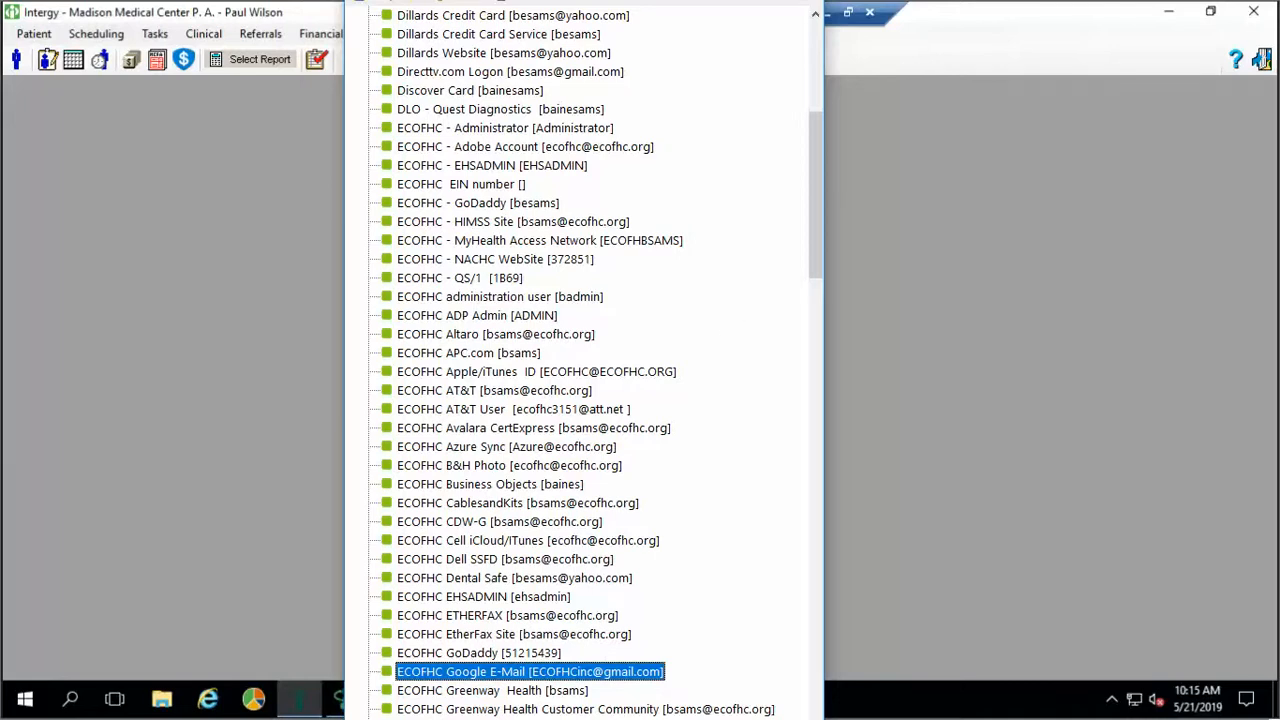
{"action": "key", "text": "alt+f"}
Exit Password Safe, reopen the Appointment Scheduler and turn on Show Location
{"action": "left_click", "coordinate": [388, 314]}
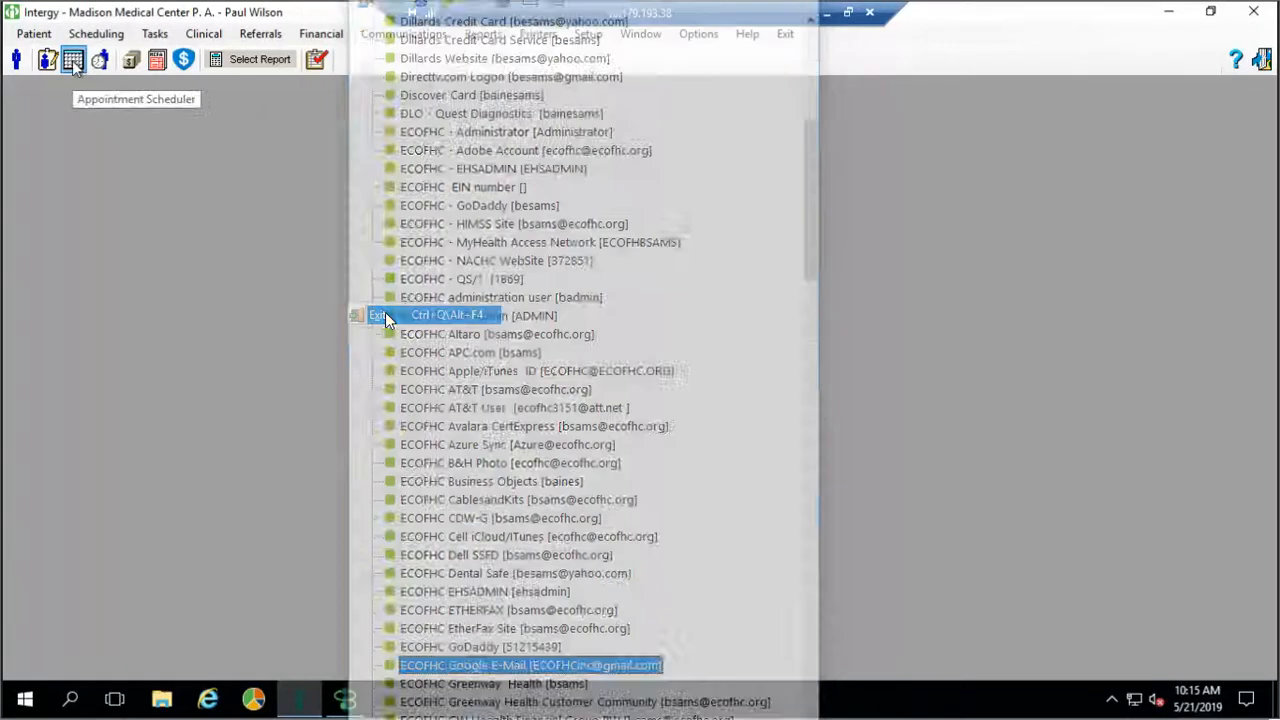
{"action": "left_click", "coordinate": [72, 60]}
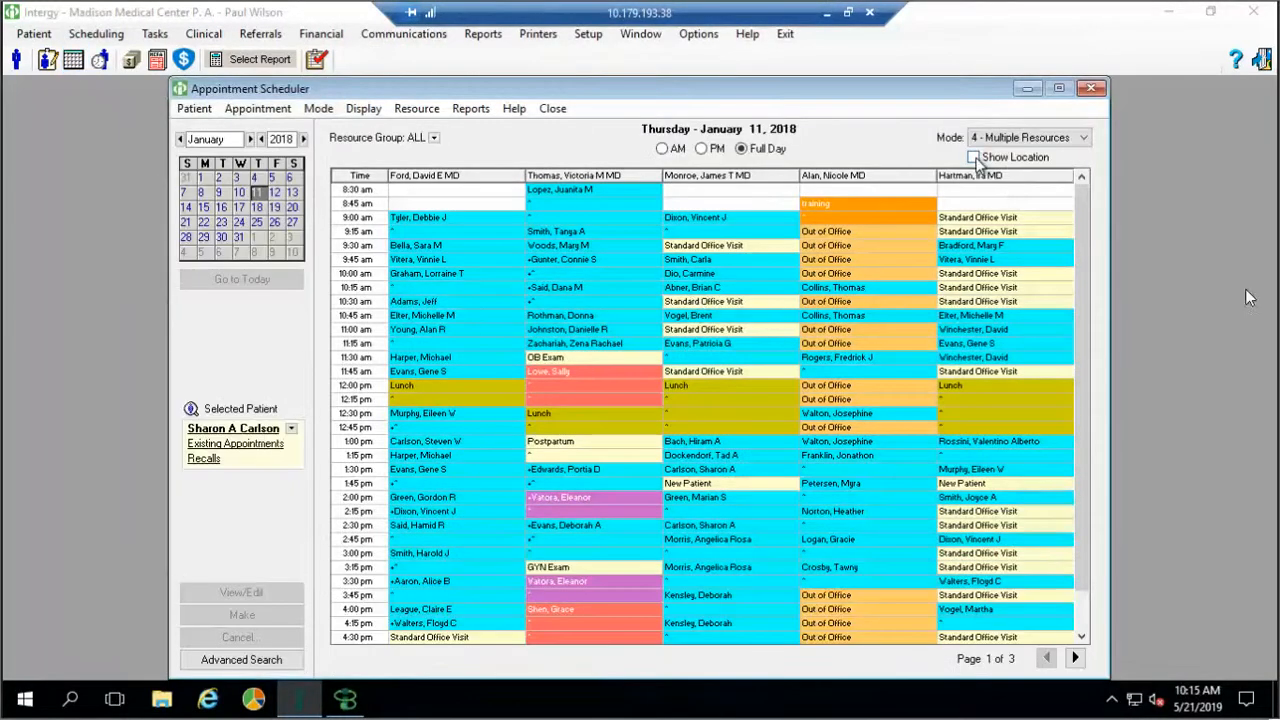
{"action": "left_click", "coordinate": [973, 158]}
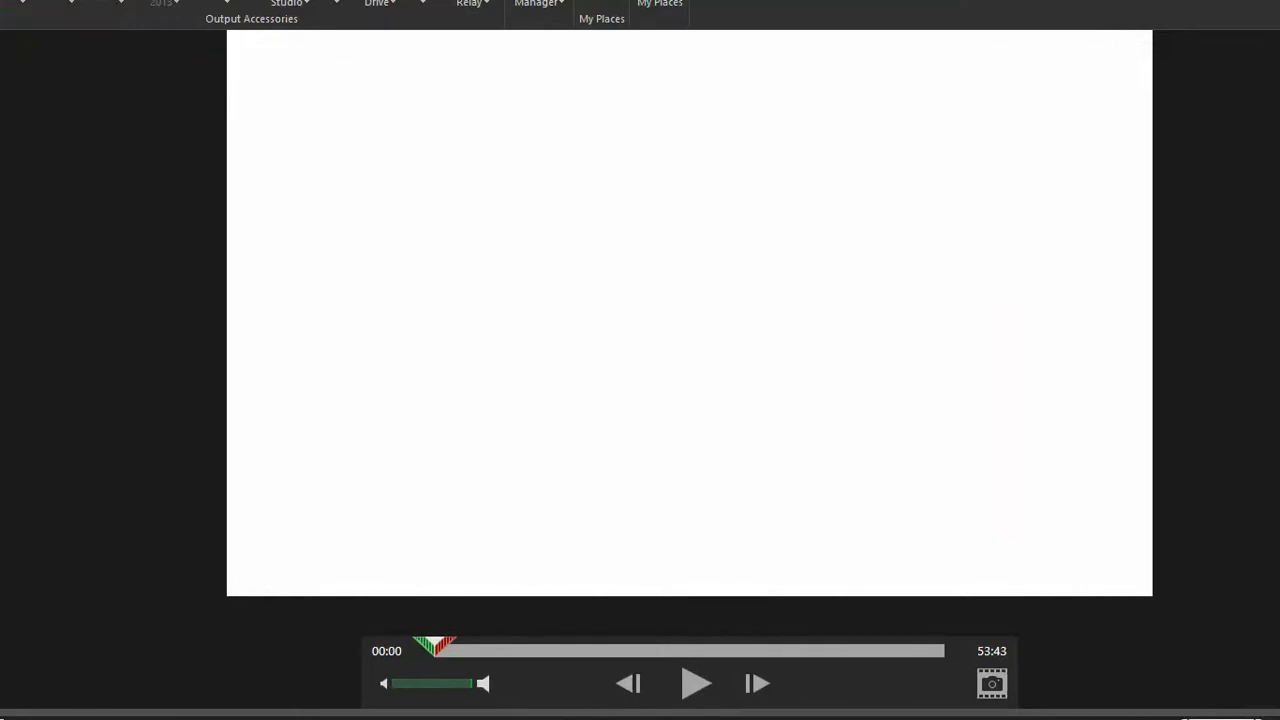
Check Snagit's File menu save options, then switch to the Facebook & Website Stuff folder
{"action": "key", "text": "alt+f"}
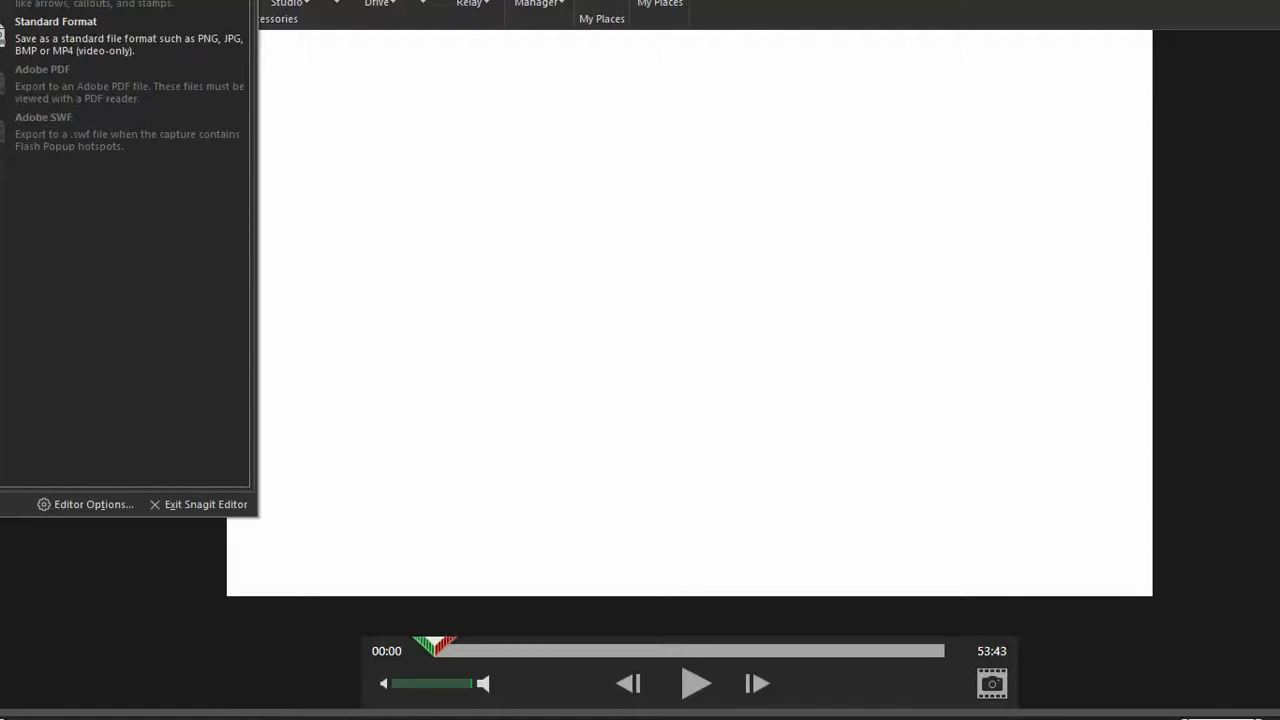
{"action": "left_click", "coordinate": [137, 30]}
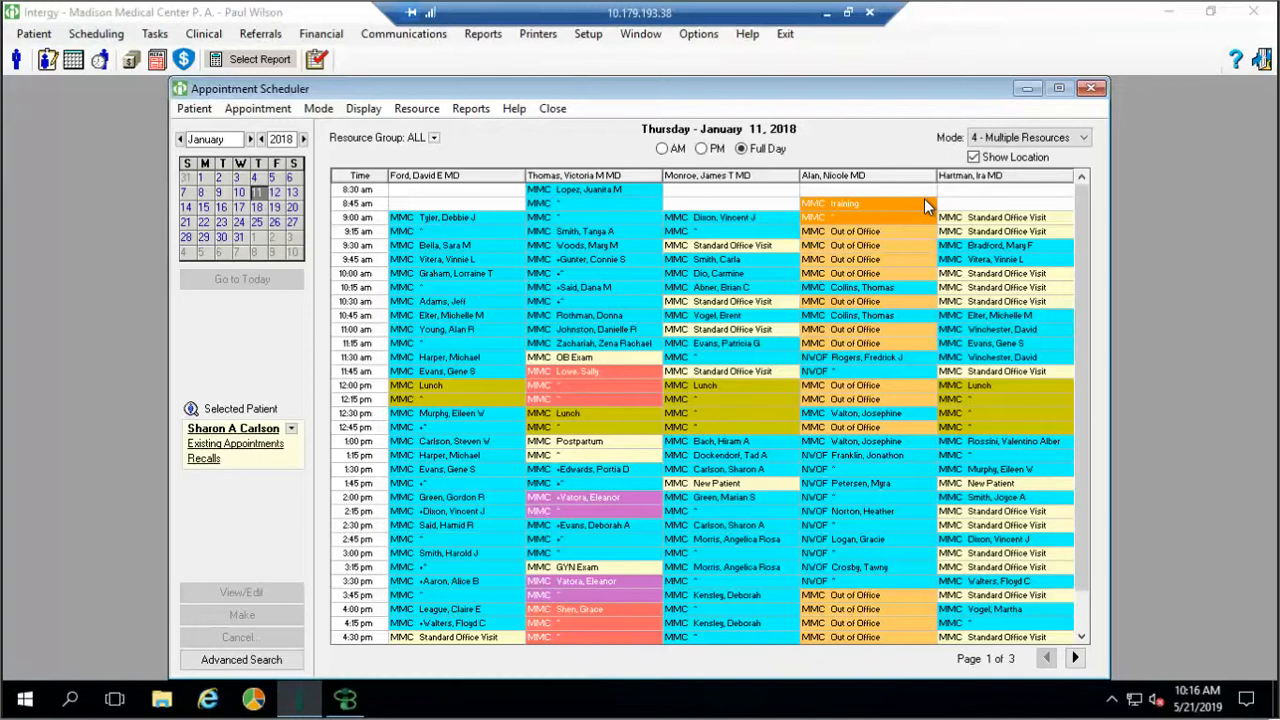
{"action": "key", "text": "alt+Tab"}
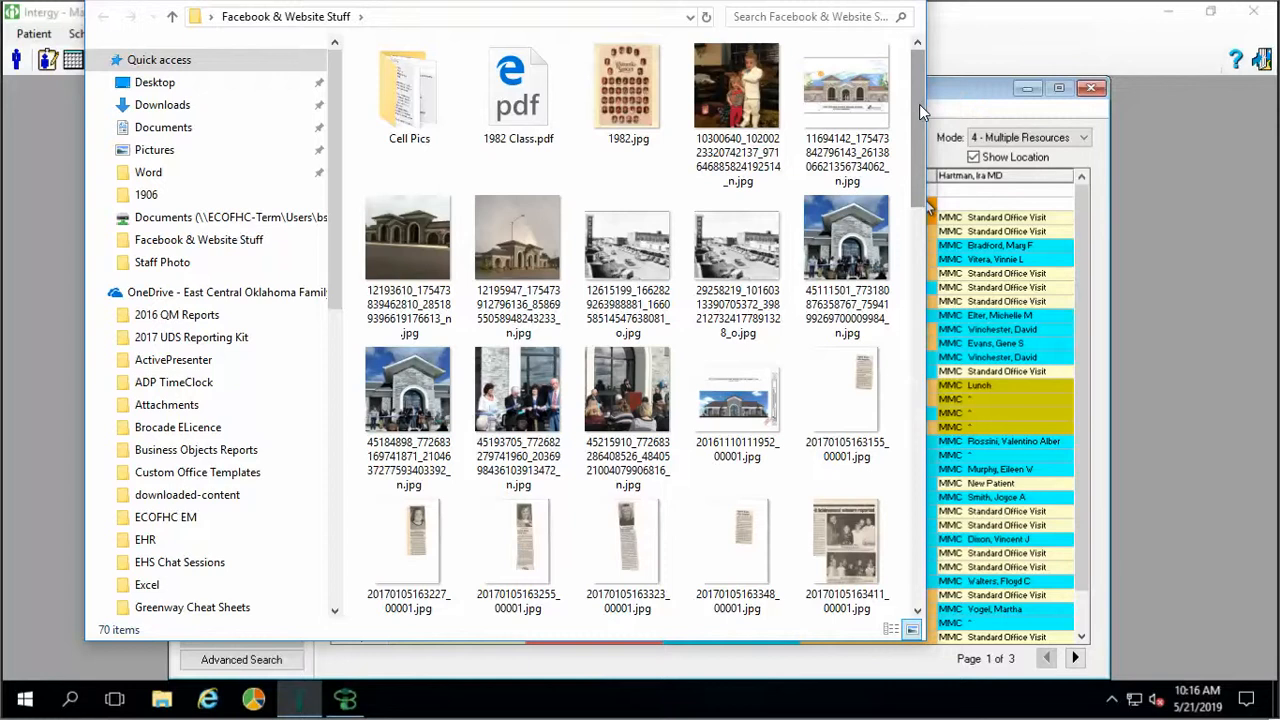
Select the 241 MB Intergy In Action - Clinical.mp4 video in Facebook & Website Stuff
{"action": "left_click_drag", "start_coordinate": [919, 104], "coordinate": [905, 305]}
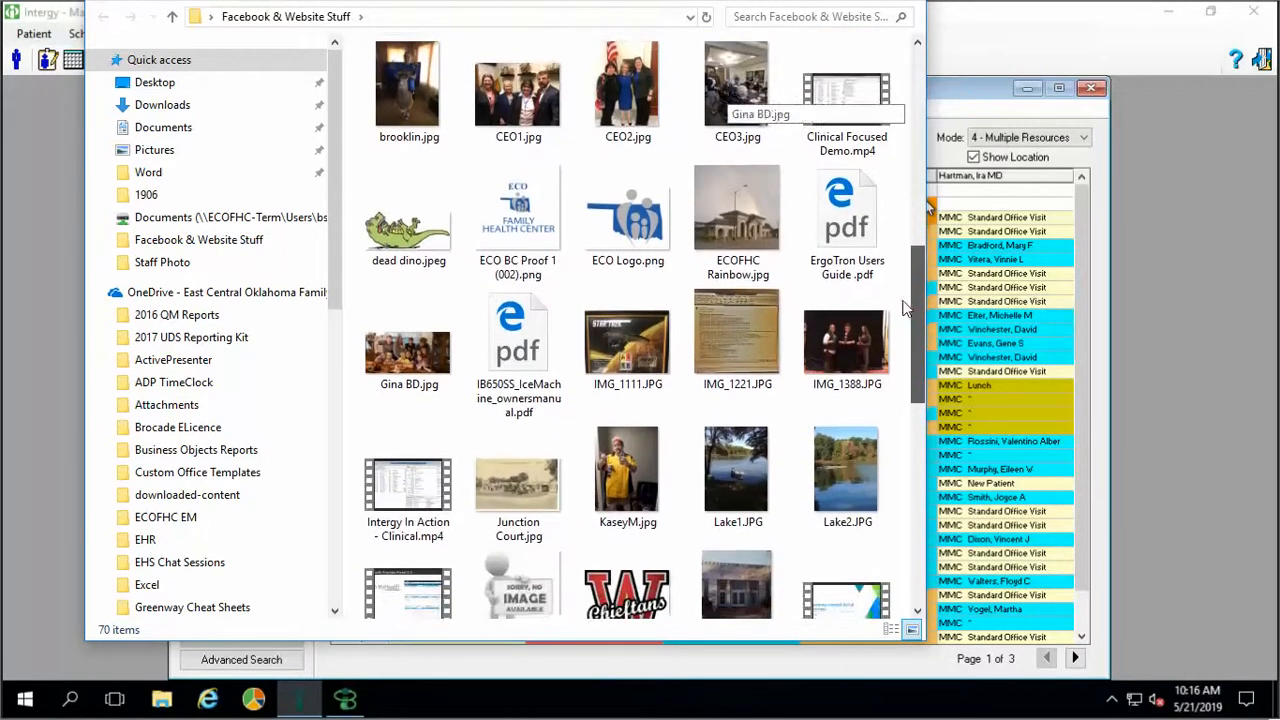
{"action": "left_click", "coordinate": [380, 502]}
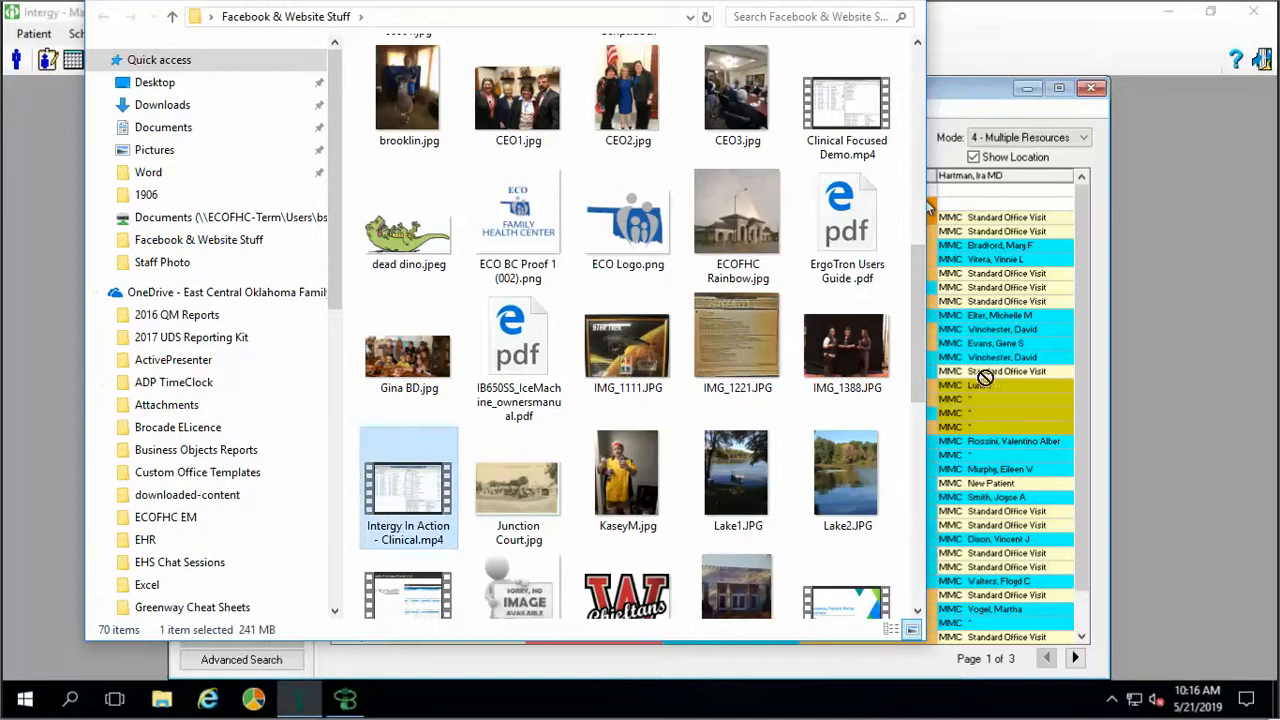
{"action": "left_click", "coordinate": [930, 206]}
Scroll through Facebook & Website Stuff and select Patient Portal and Messaging.png
{"action": "scroll", "coordinate": [627, 245], "scroll_direction": "down", "scroll_amount": 3}
{"action": "scroll", "coordinate": [627, 245], "scroll_direction": "down", "scroll_amount": 3}
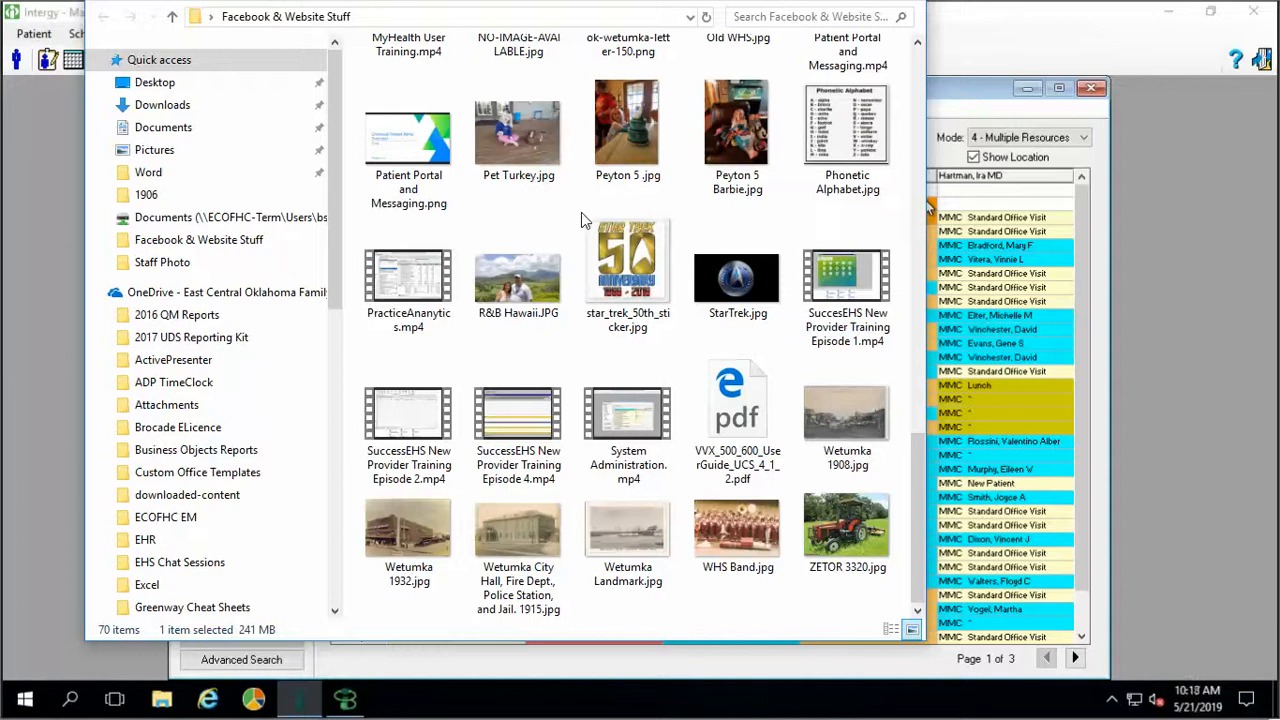
{"action": "scroll", "coordinate": [581, 212], "scroll_direction": "up", "scroll_amount": 3}
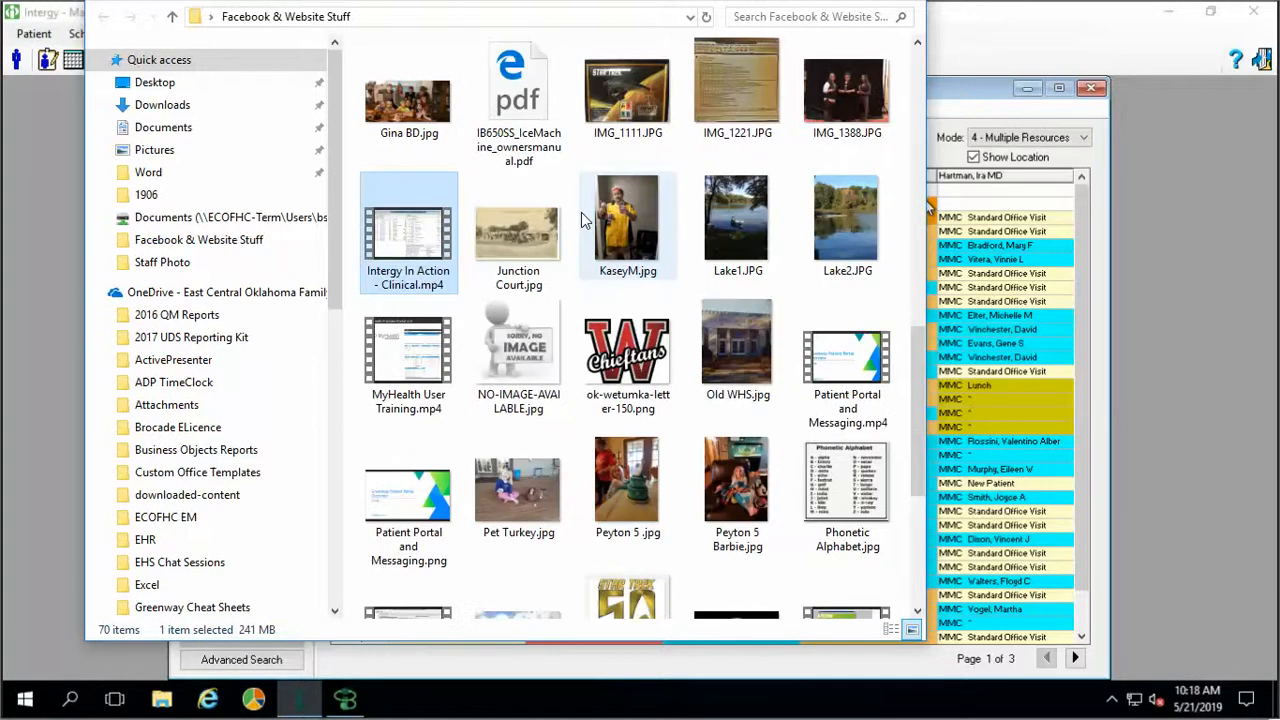
{"action": "scroll", "coordinate": [581, 218], "scroll_direction": "up", "scroll_amount": 3}
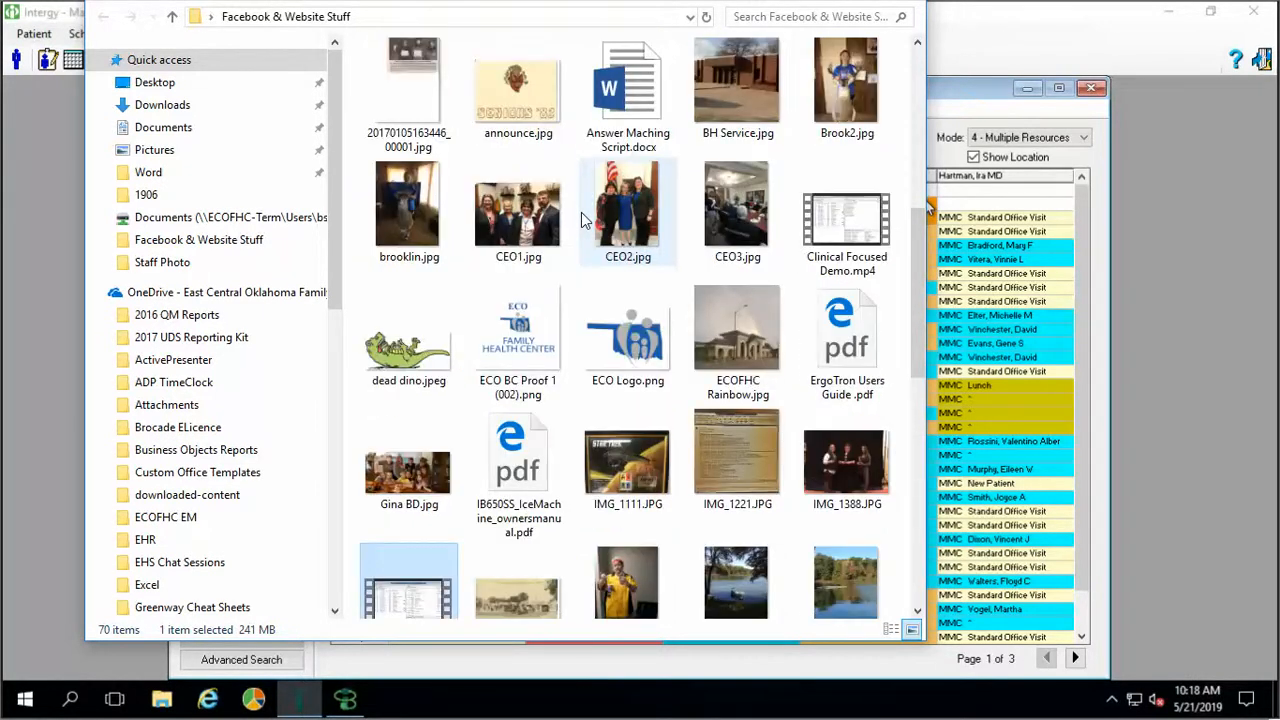
{"action": "scroll", "coordinate": [583, 219], "scroll_direction": "up", "scroll_amount": 5}
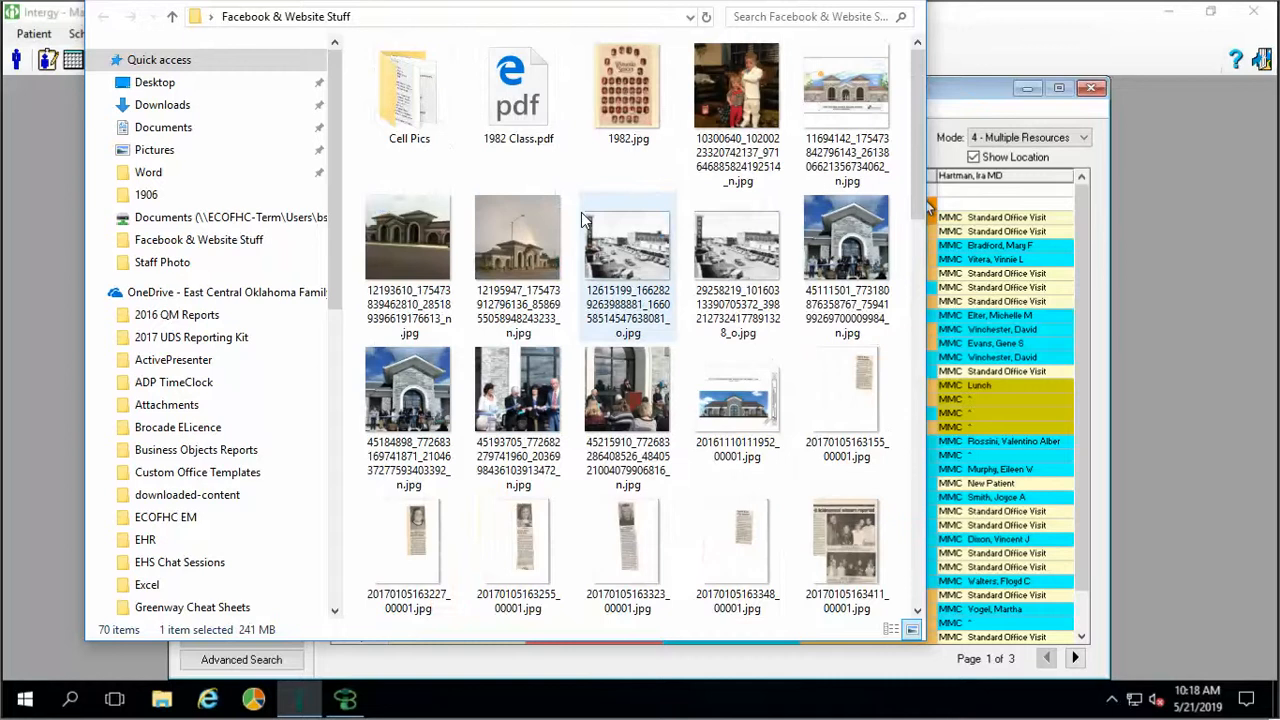
{"action": "scroll", "coordinate": [583, 219], "scroll_direction": "down", "scroll_amount": 3}
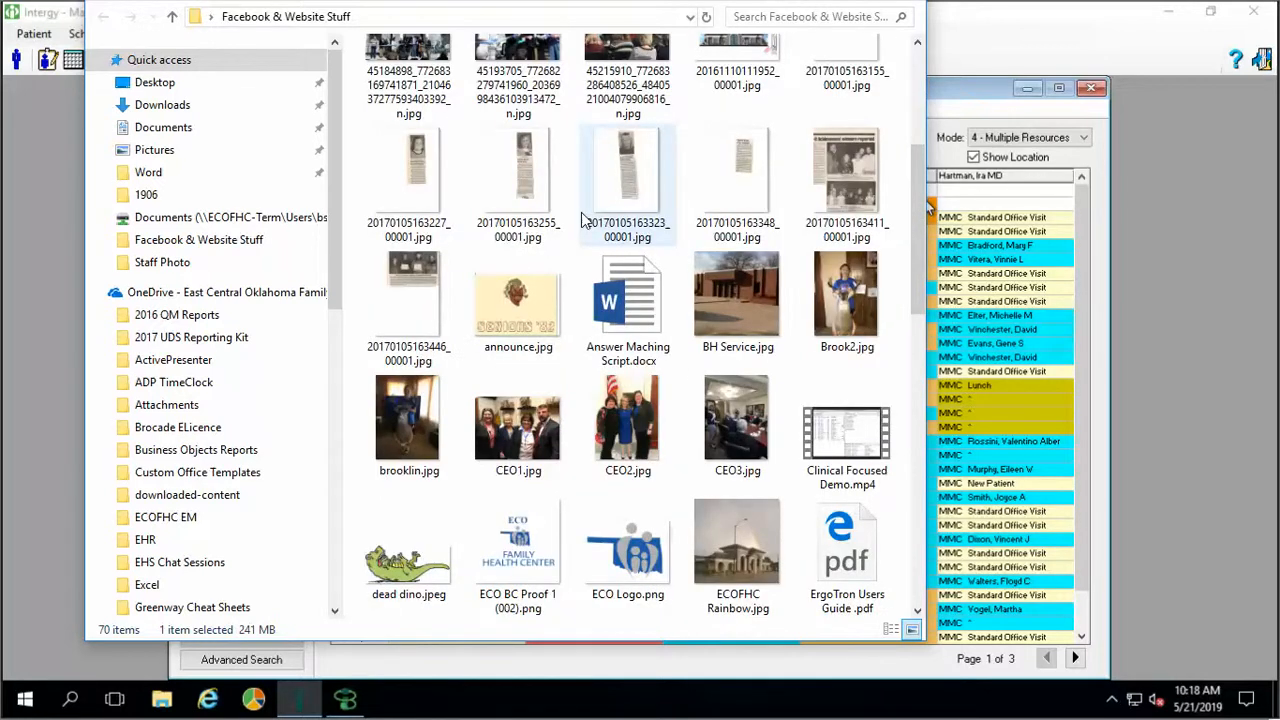
{"action": "scroll", "coordinate": [583, 219], "scroll_direction": "down", "scroll_amount": 3}
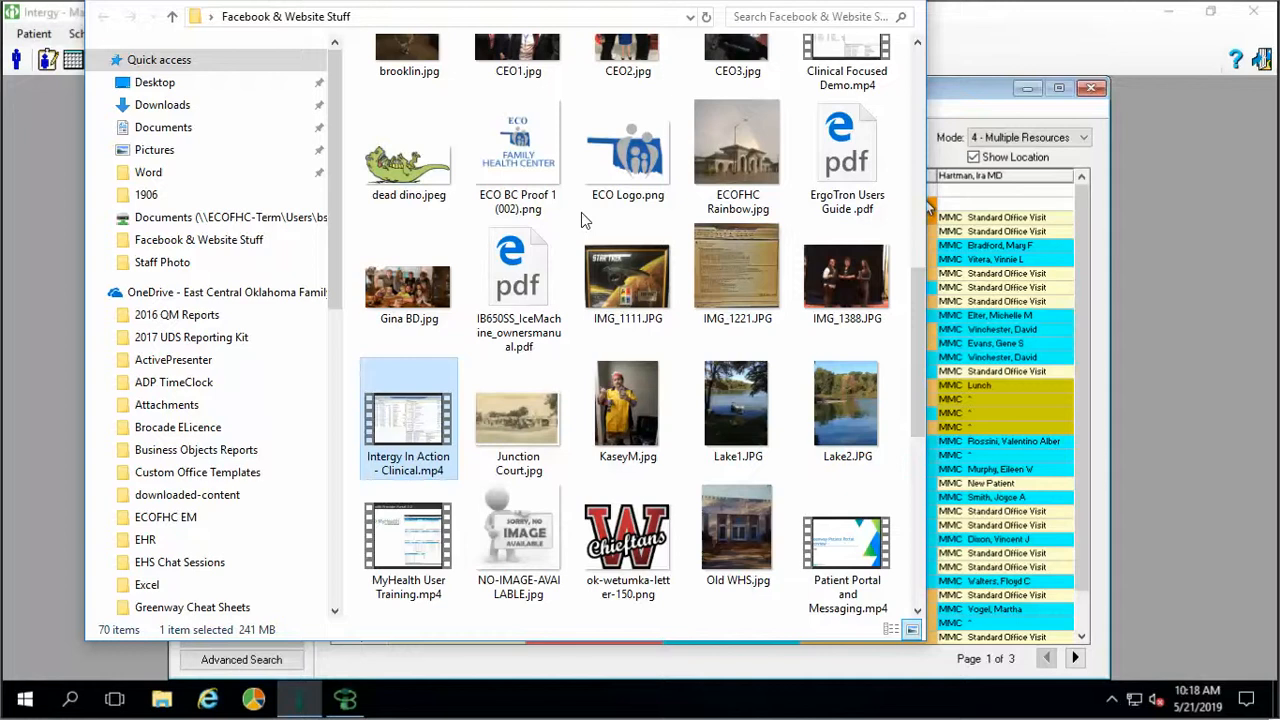
{"action": "scroll", "coordinate": [584, 220], "scroll_direction": "down", "scroll_amount": 3}
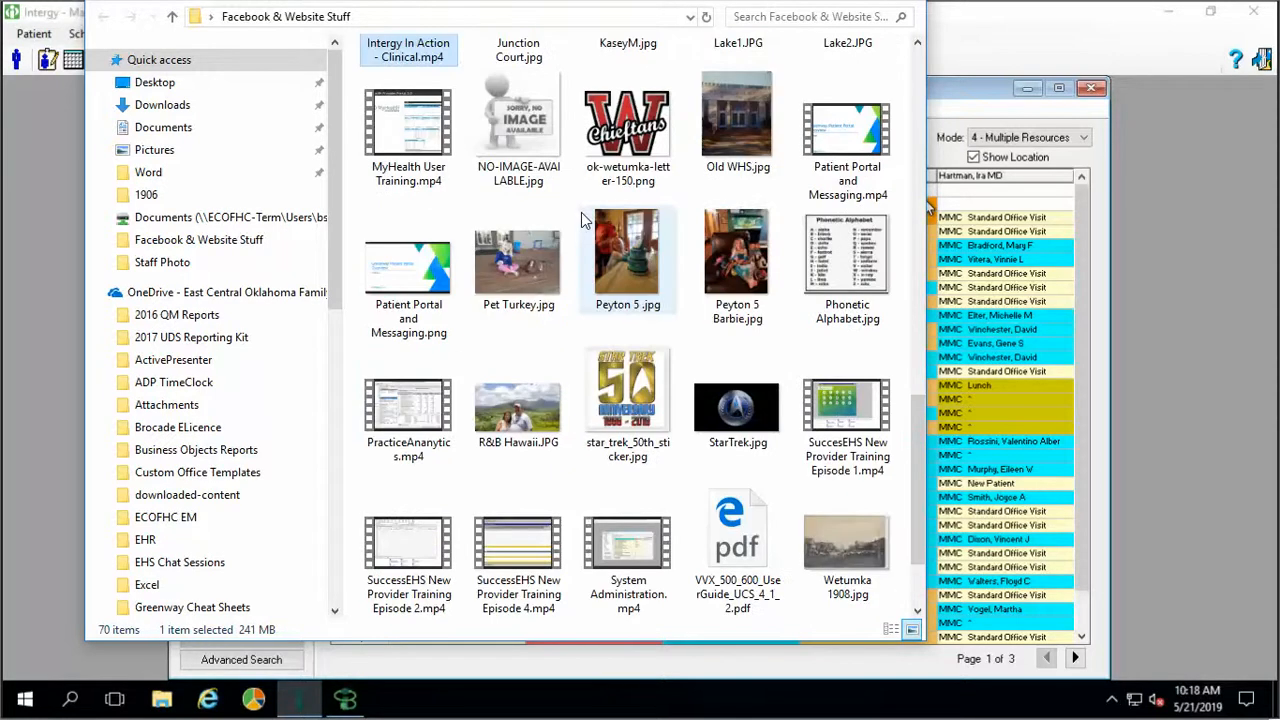
{"action": "scroll", "coordinate": [584, 220], "scroll_direction": "down", "scroll_amount": 1}
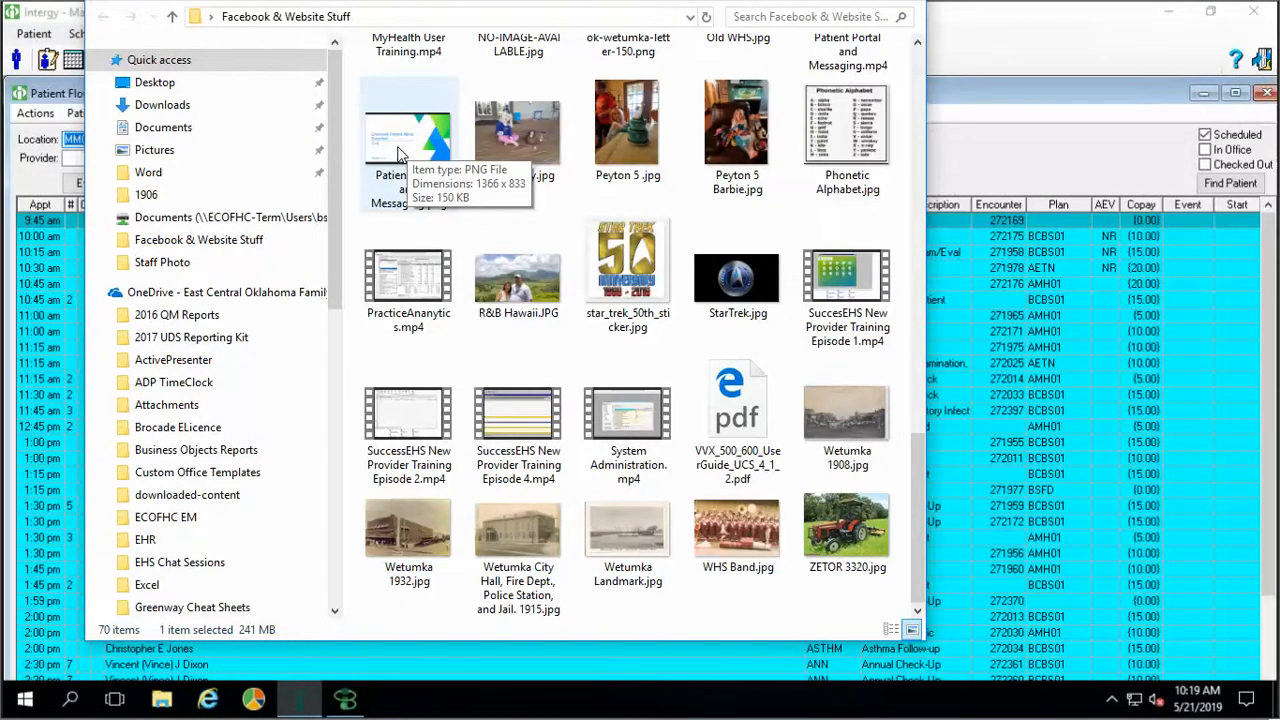
{"action": "left_click", "coordinate": [398, 155]}
{"action": "right_click", "coordinate": [400, 154]}
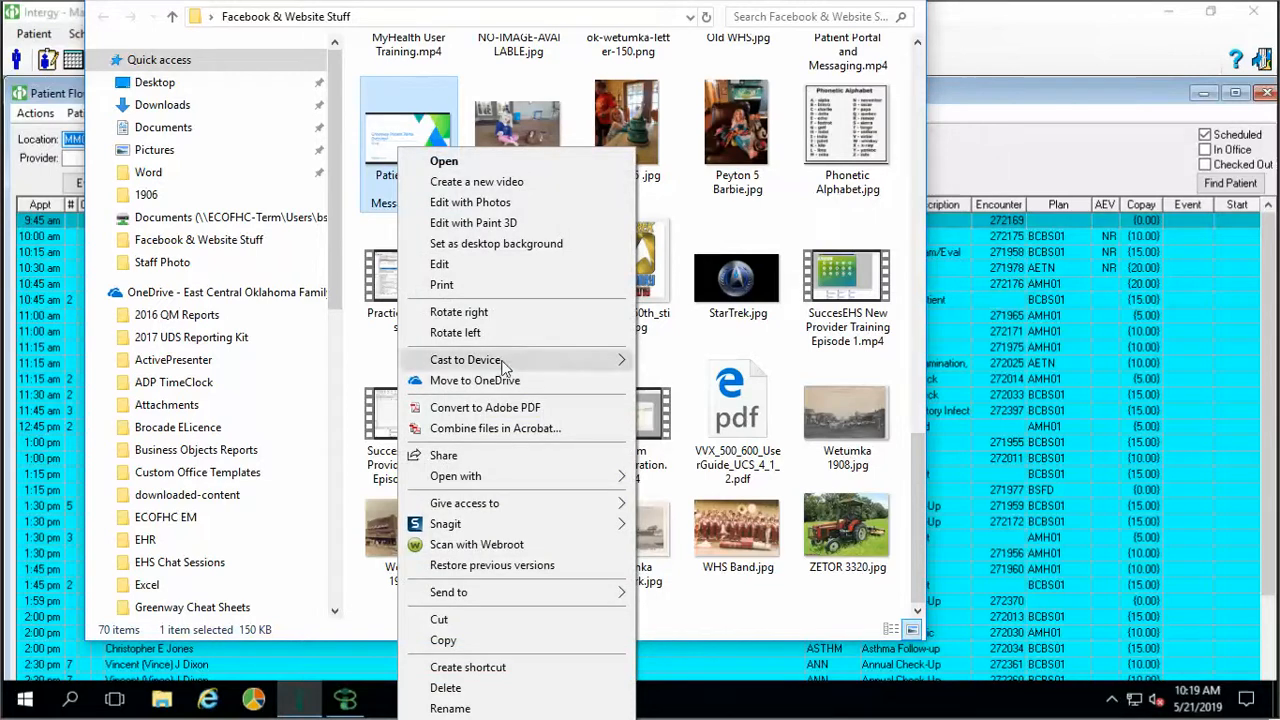
{"action": "mouse_move", "coordinate": [506, 476]}
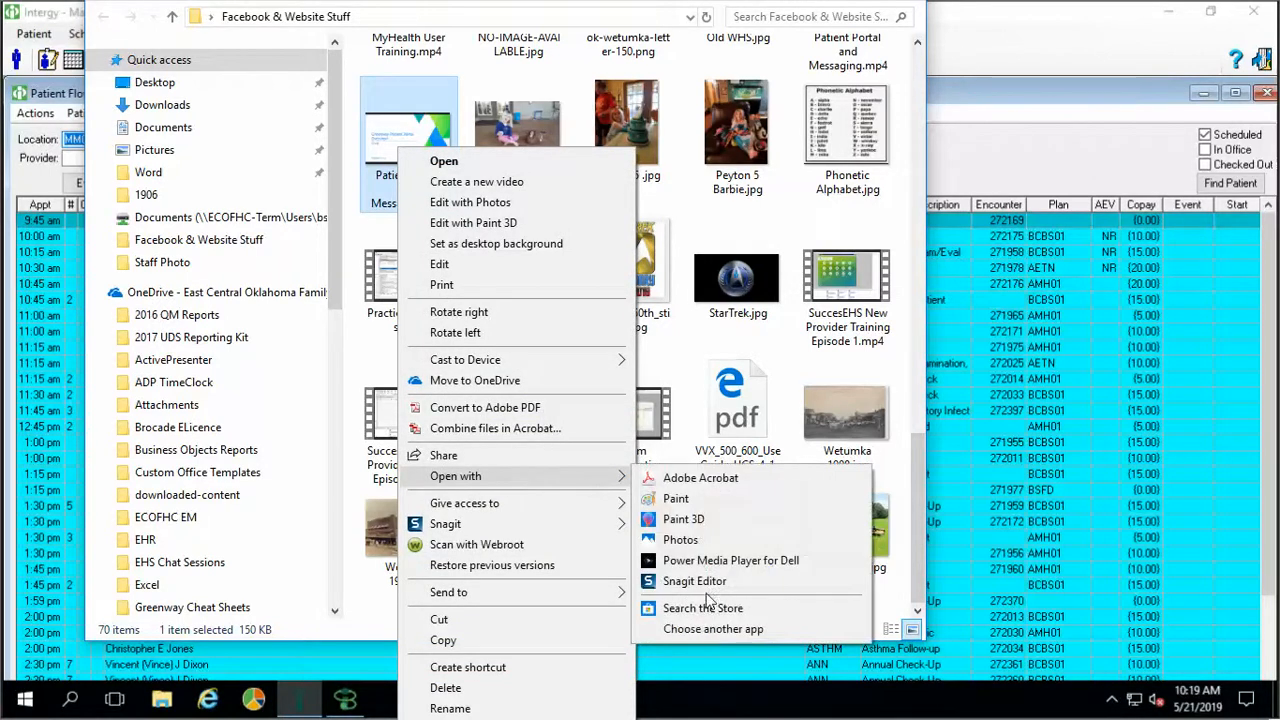
{"action": "left_click", "coordinate": [697, 581]}
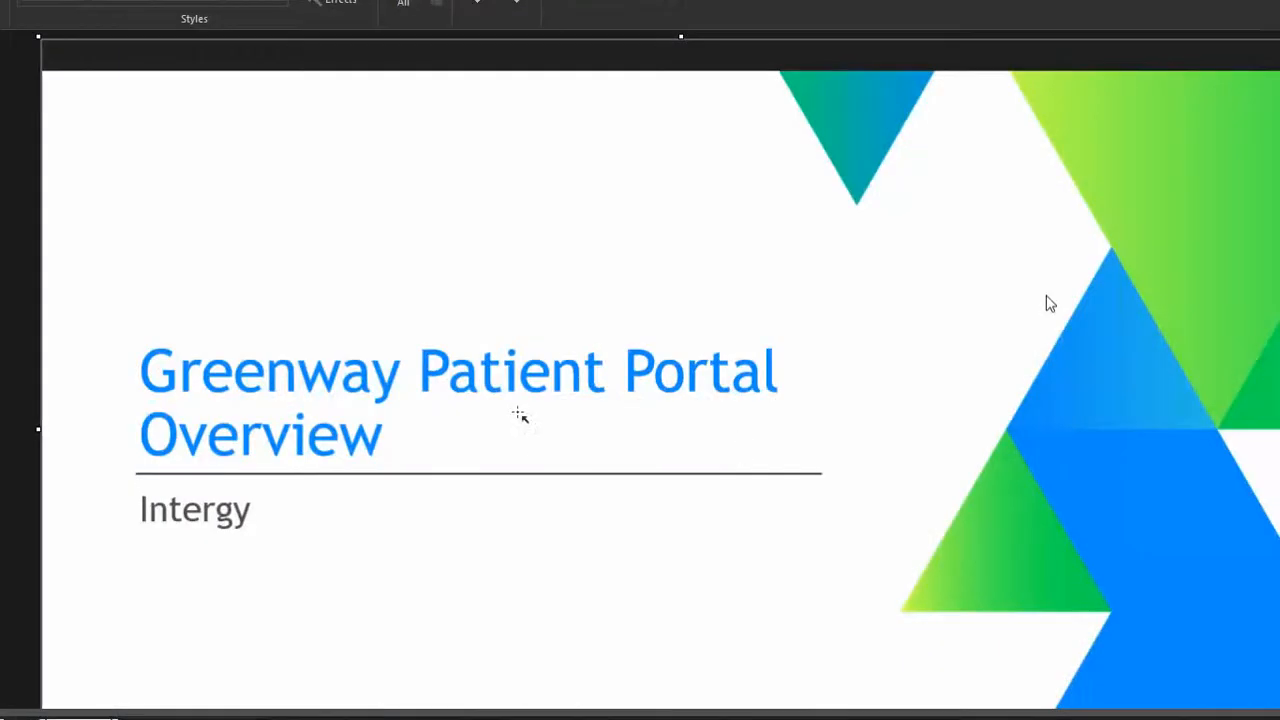
{"action": "scroll", "coordinate": [509, 417], "scroll_direction": "down", "scroll_amount": 3}
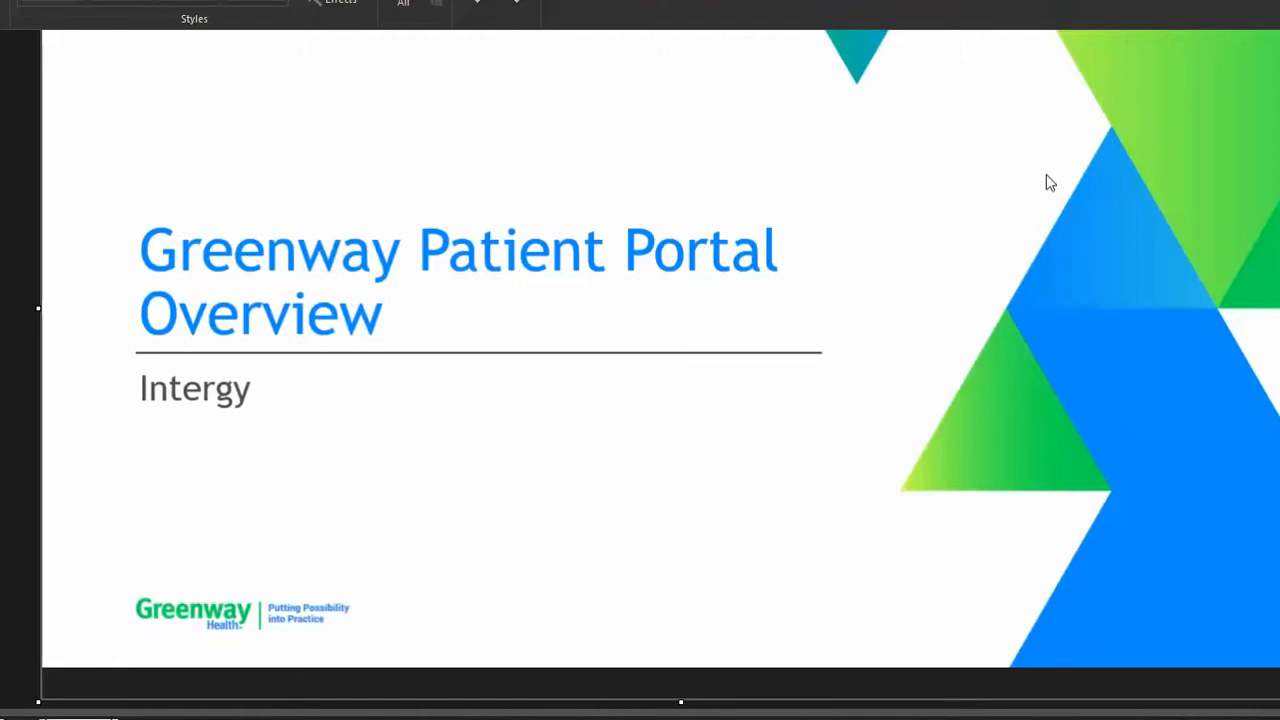
{"action": "key", "text": "alt+f"}
{"action": "key", "text": "p"}
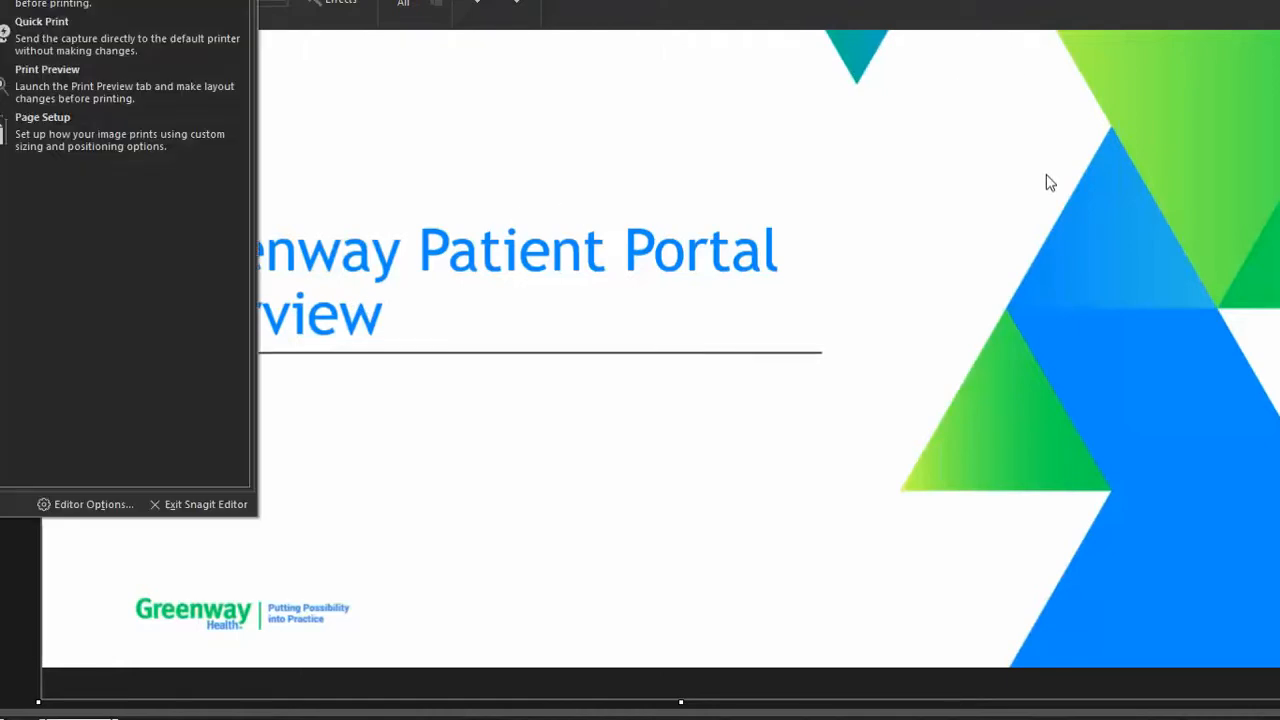
{"action": "key", "text": "Escape"}
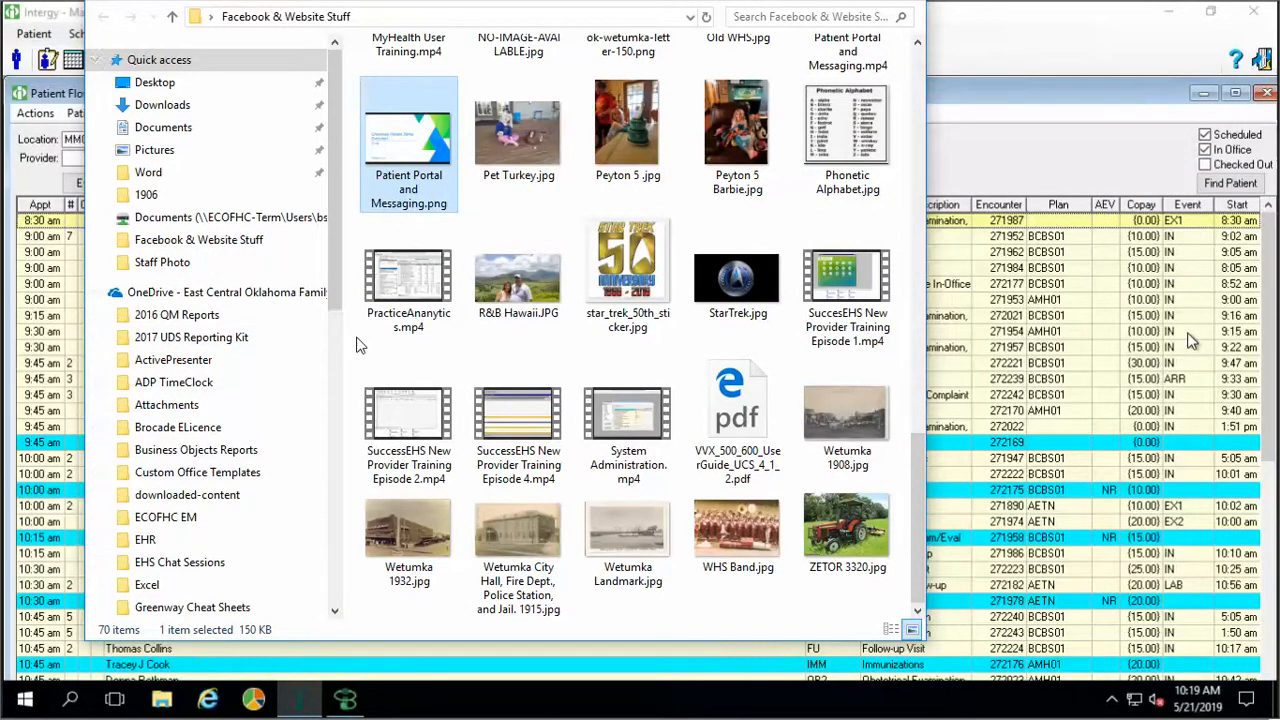
{"action": "scroll", "coordinate": [360, 345], "scroll_direction": "up", "scroll_amount": 3}
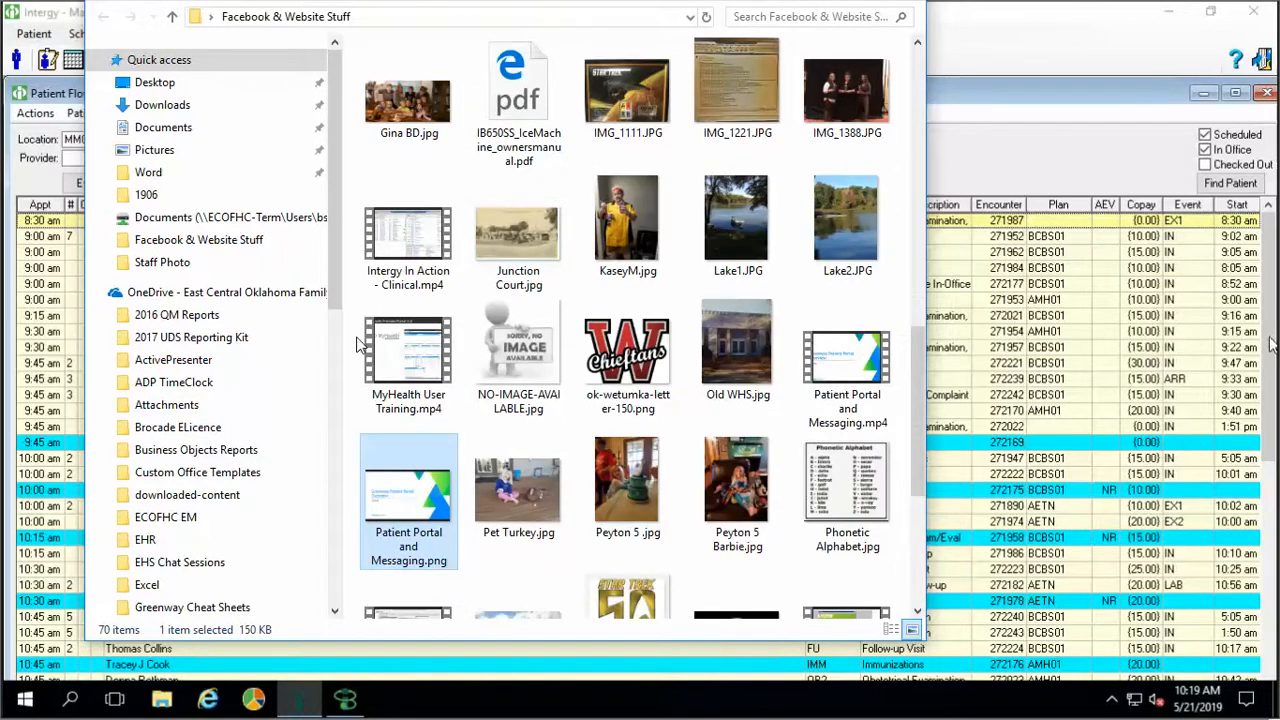
{"action": "left_click", "coordinate": [1205, 164]}
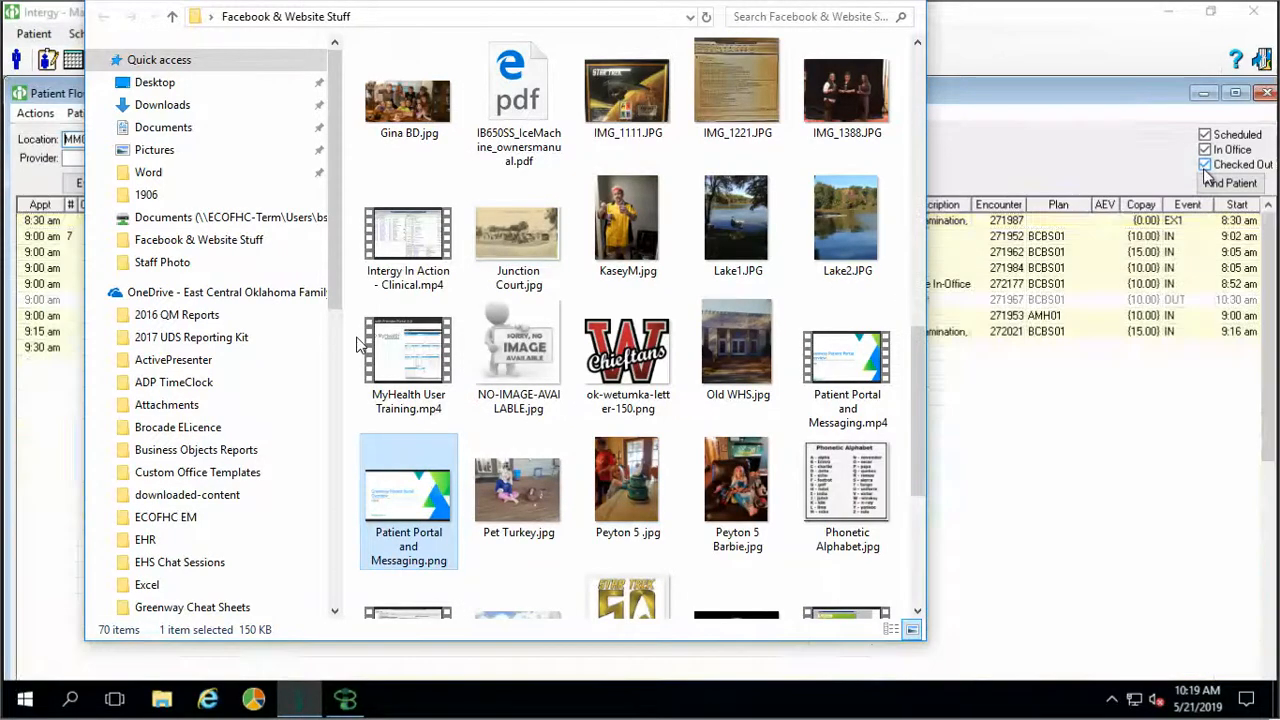
{"action": "scroll", "coordinate": [360, 345], "scroll_direction": "up", "scroll_amount": 10}
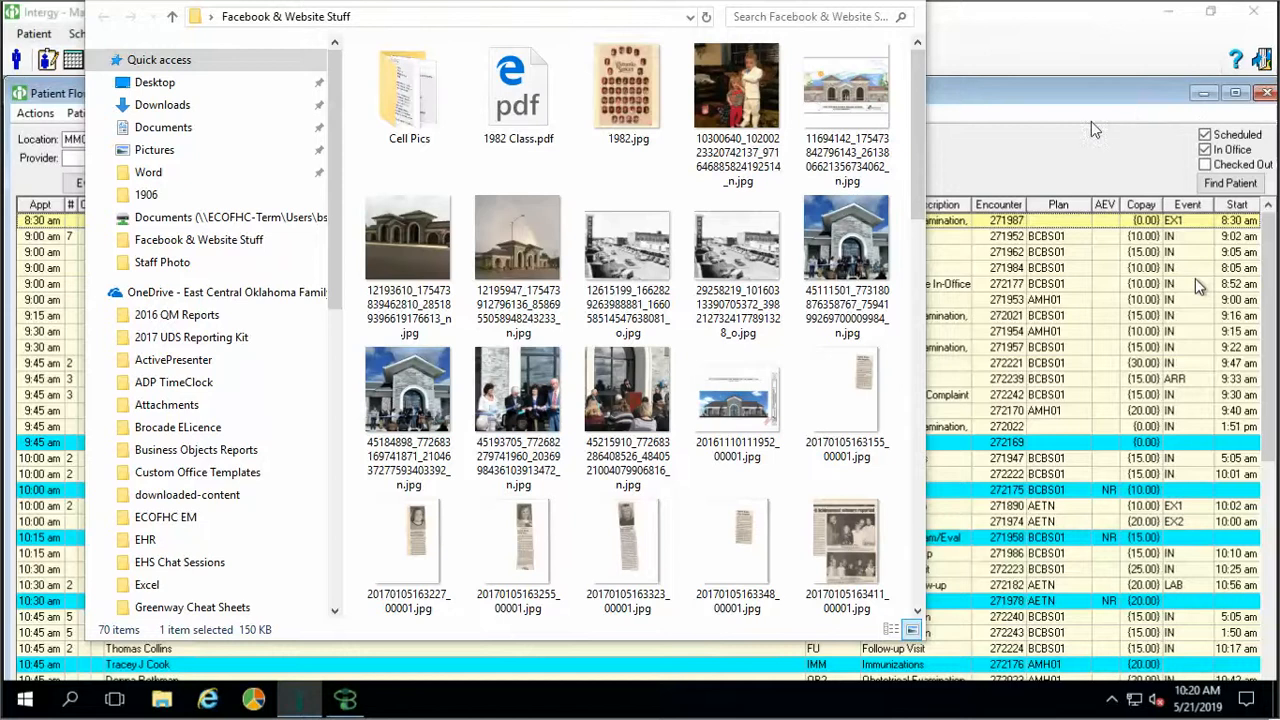
{"action": "scroll", "coordinate": [697, 148], "scroll_direction": "down", "scroll_amount": 3}
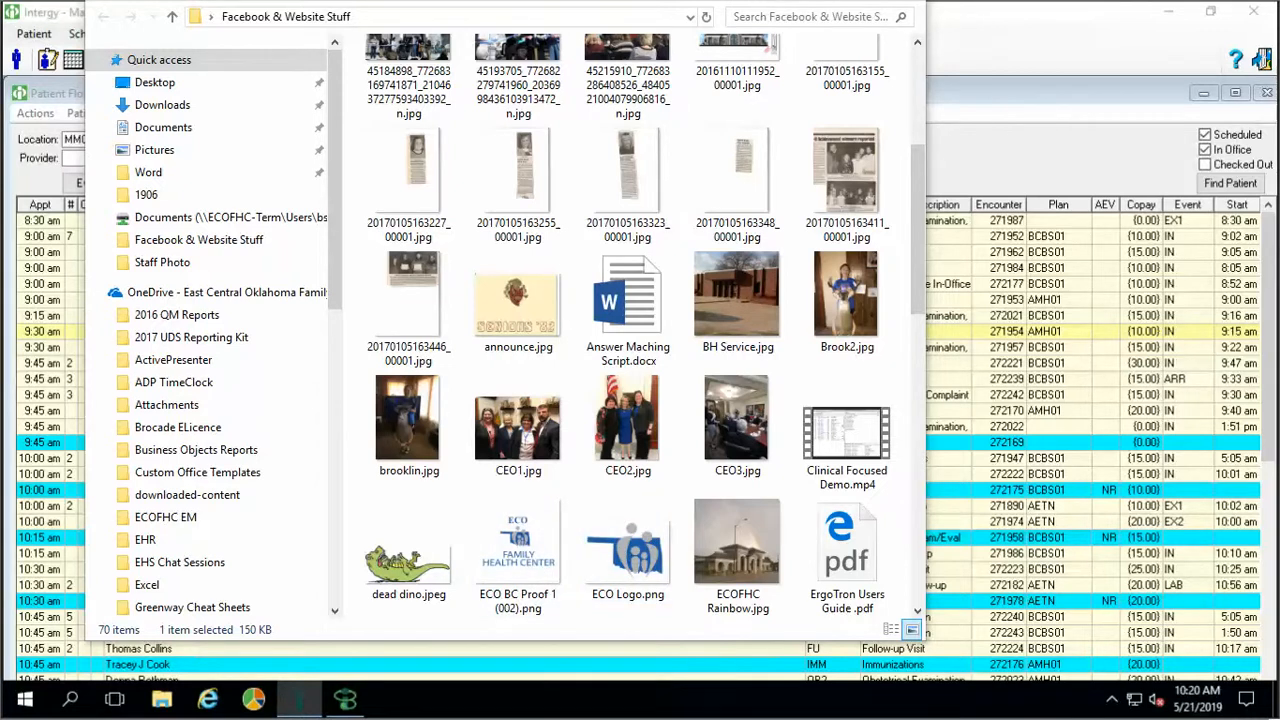
{"action": "right_click", "coordinate": [1167, 336]}
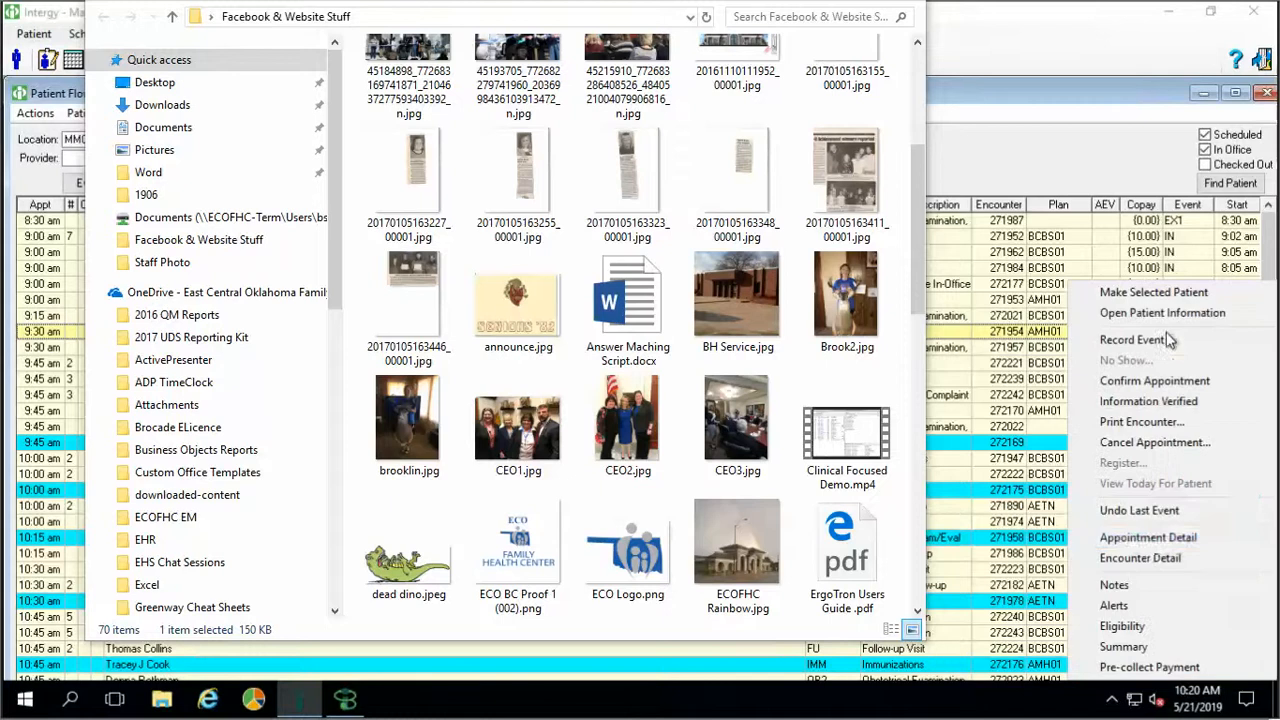
{"action": "left_click", "coordinate": [1146, 559]}
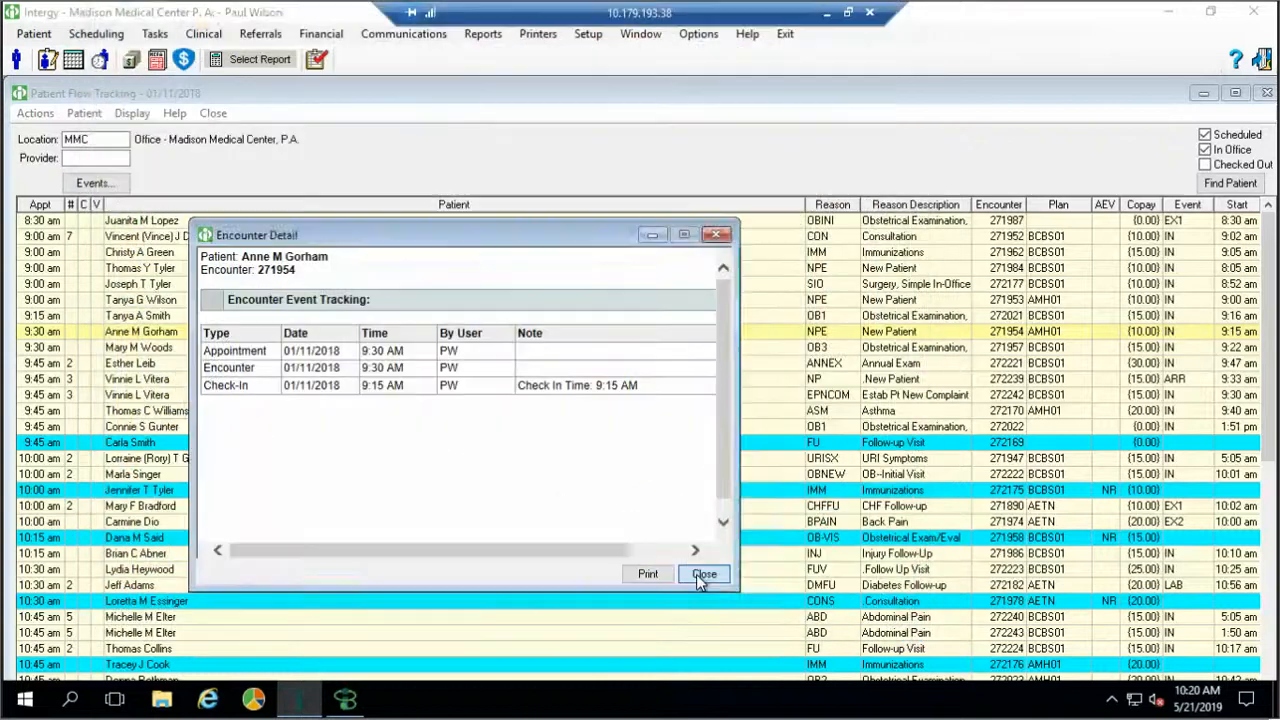
{"action": "left_click", "coordinate": [703, 574]}
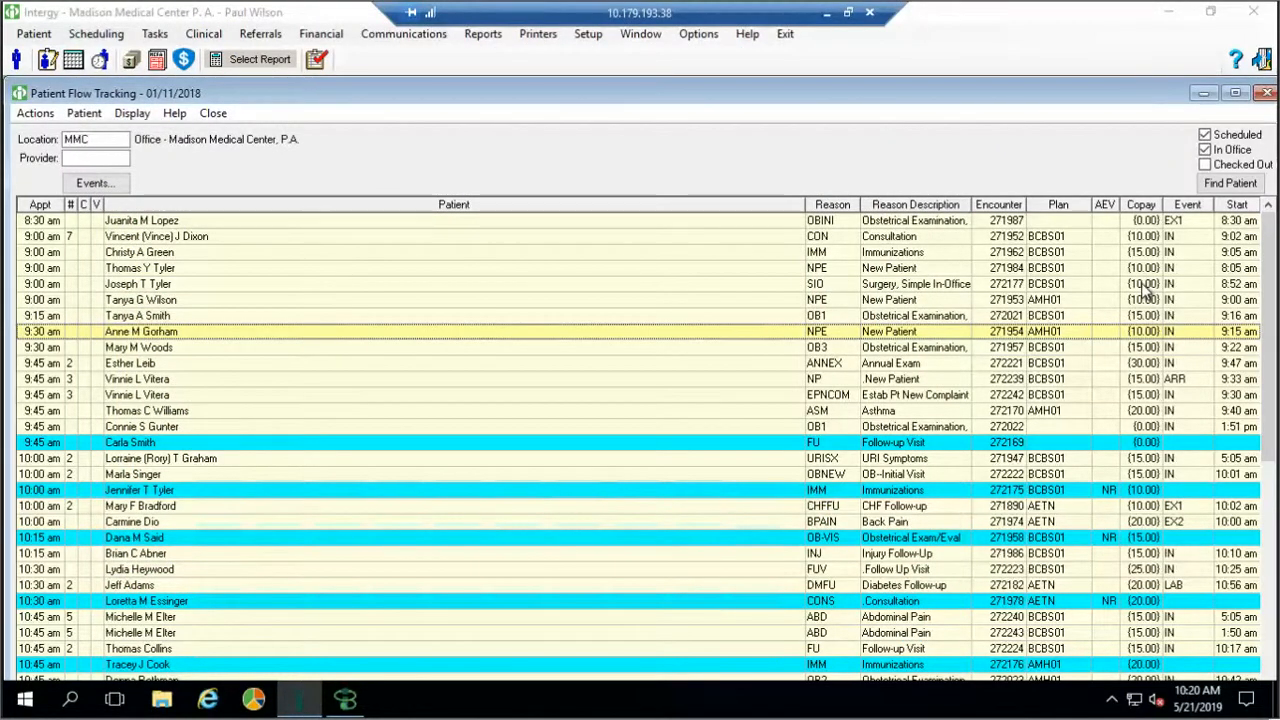
Uncheck In Office in Patient Flow Tracking and open Record Event for the 1:30 pm patient
{"action": "left_click", "coordinate": [1204, 152]}
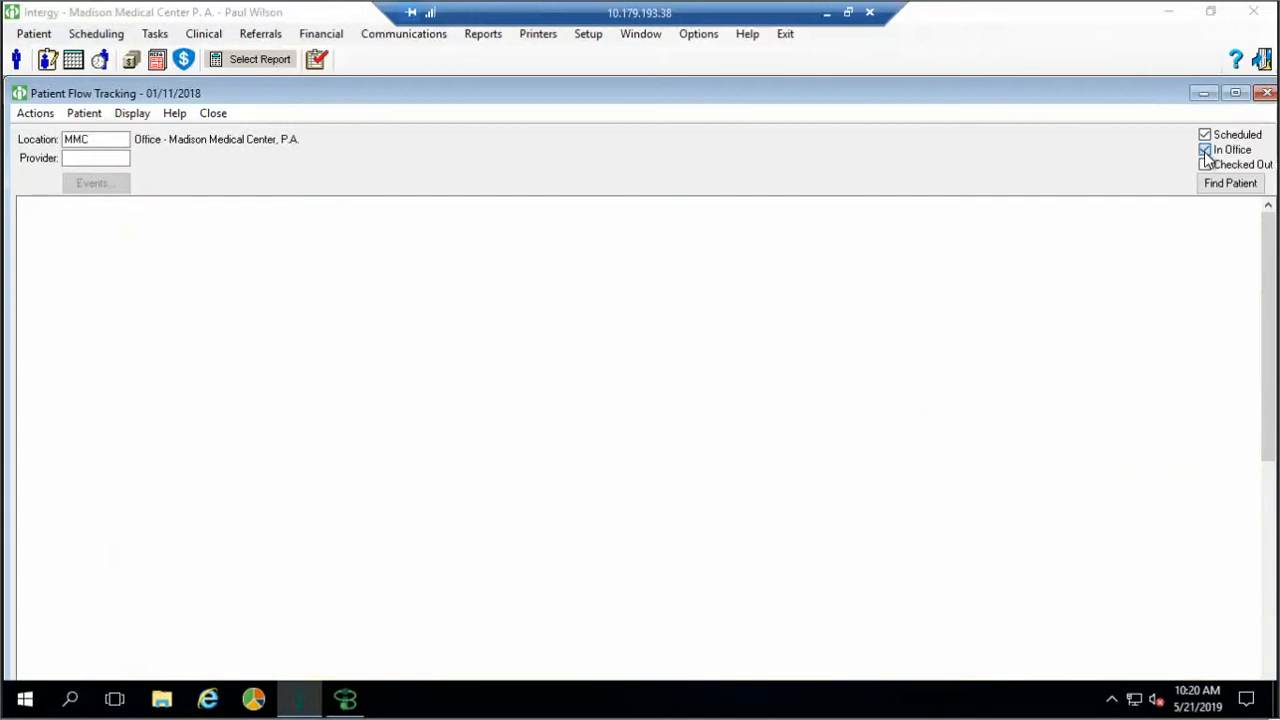
{"action": "left_click", "coordinate": [1205, 151]}
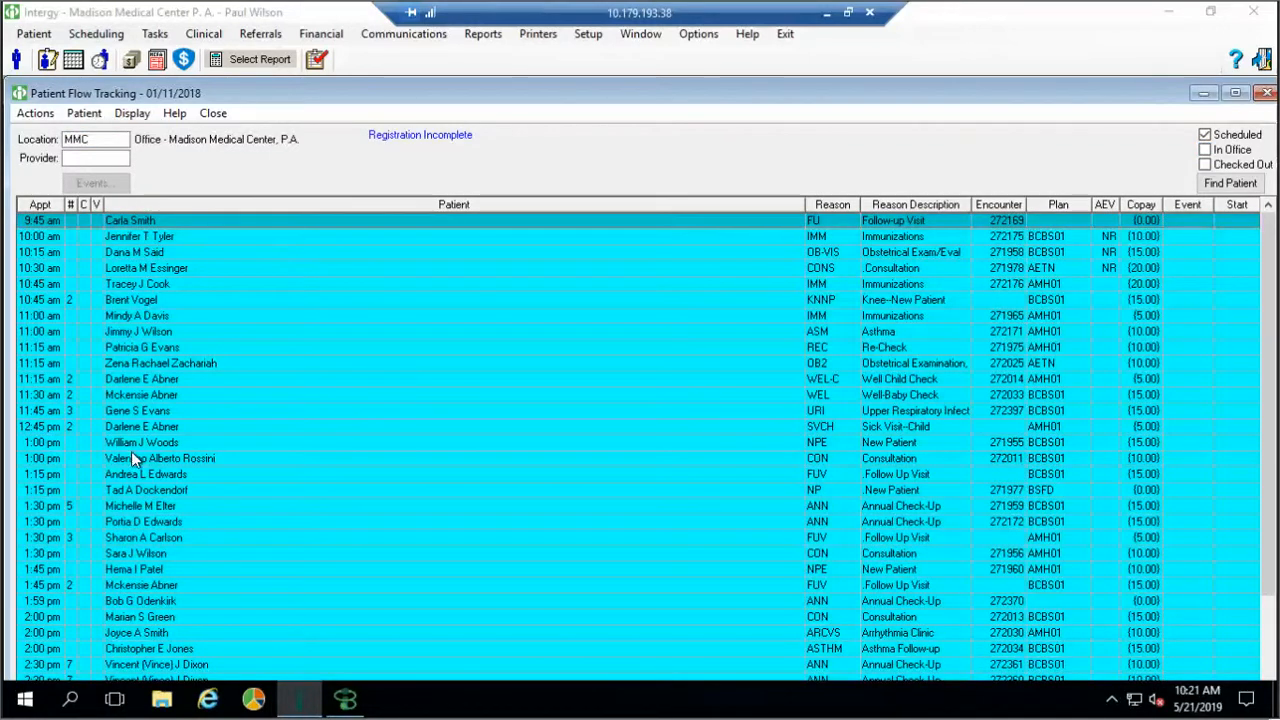
{"action": "double_click", "coordinate": [131, 539]}
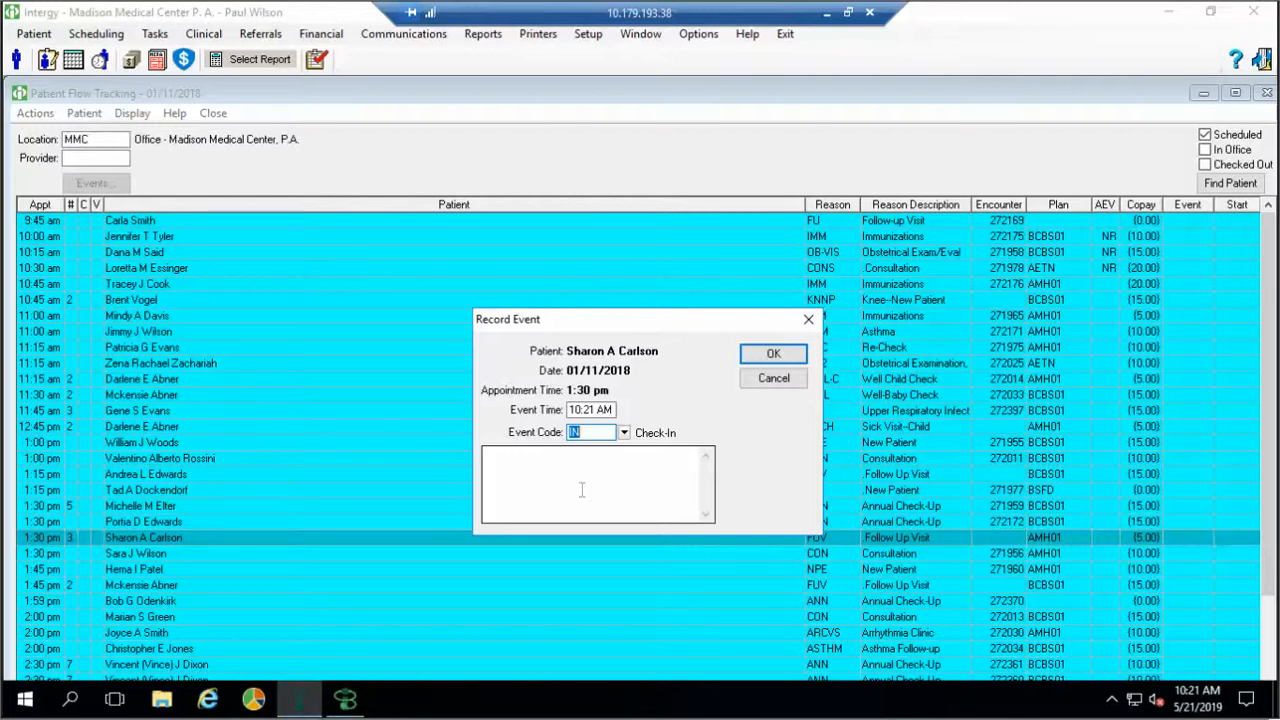
Confirm the IN (Check-In) event and close the pre-collected payment without charging
{"action": "left_click", "coordinate": [769, 360]}
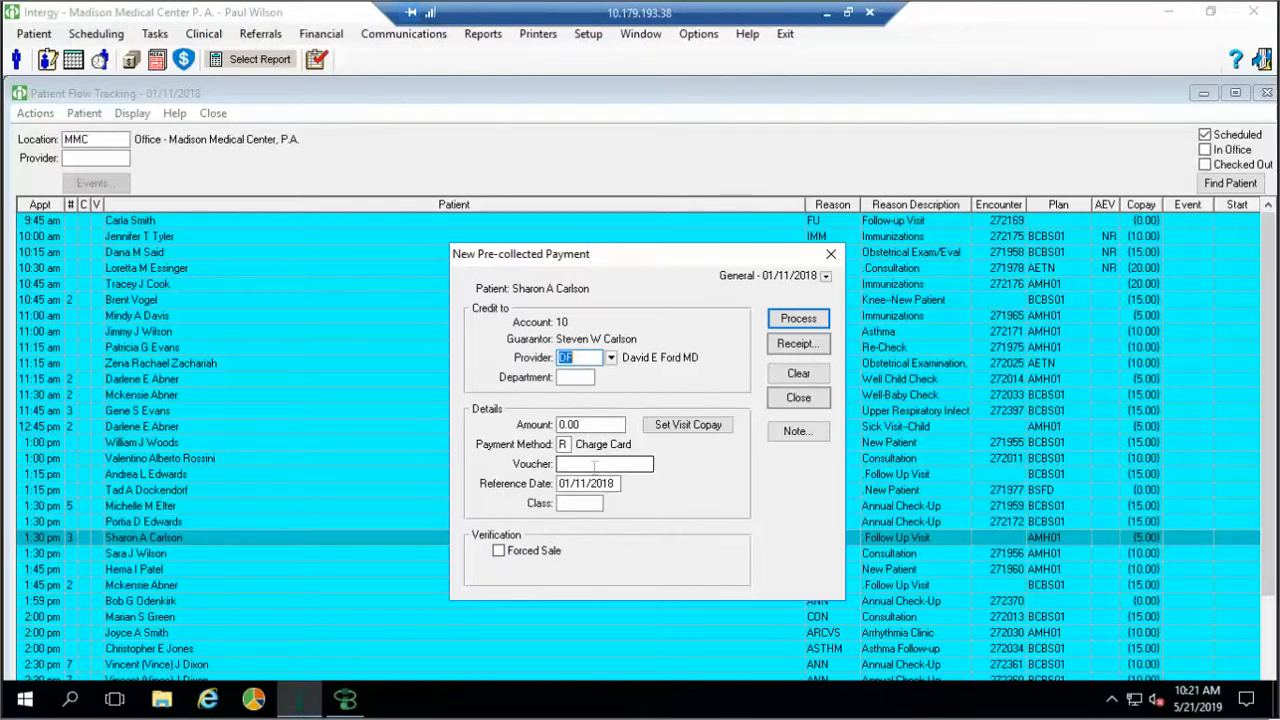
{"action": "left_click", "coordinate": [797, 400]}
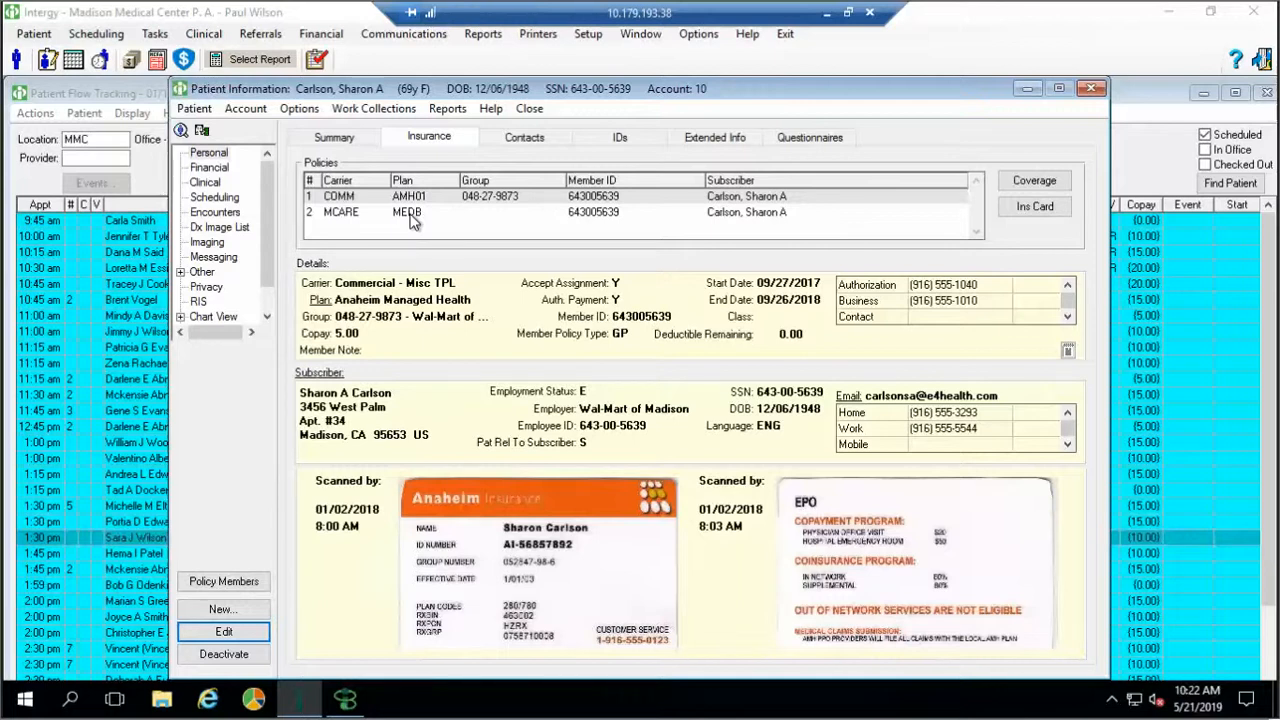
{"action": "left_click", "coordinate": [410, 220]}
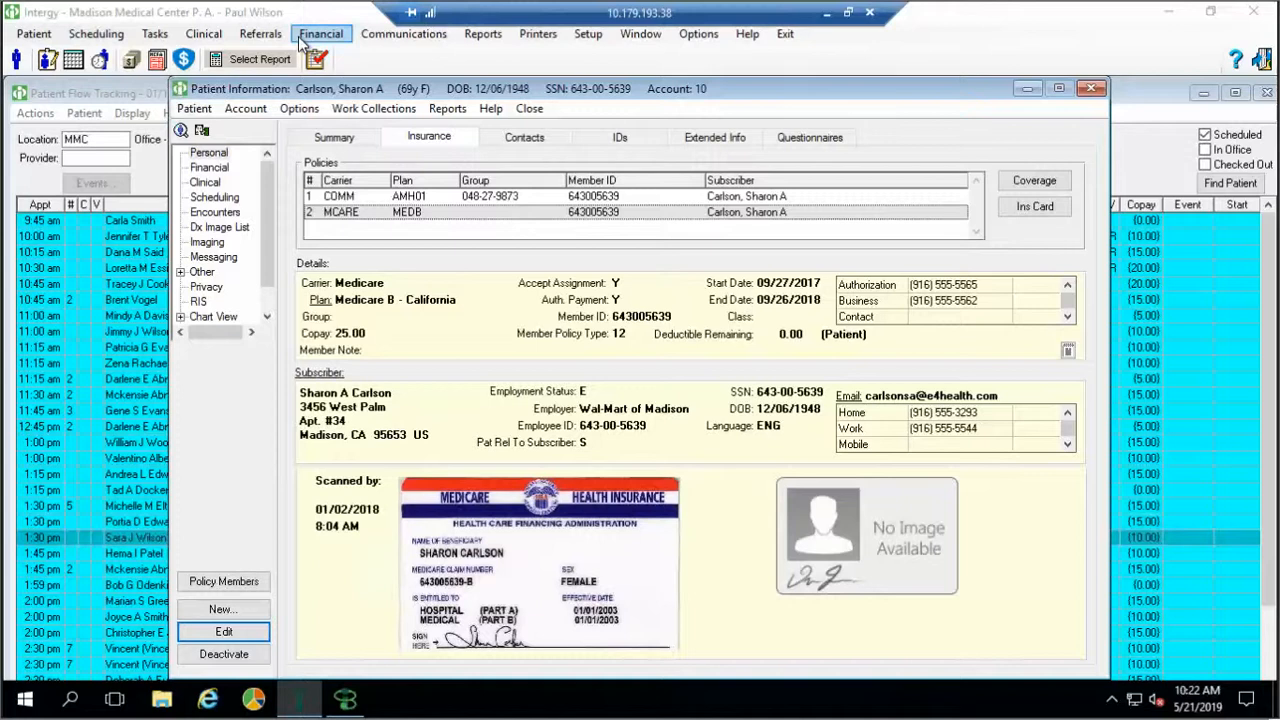
{"action": "left_click", "coordinate": [352, 199]}
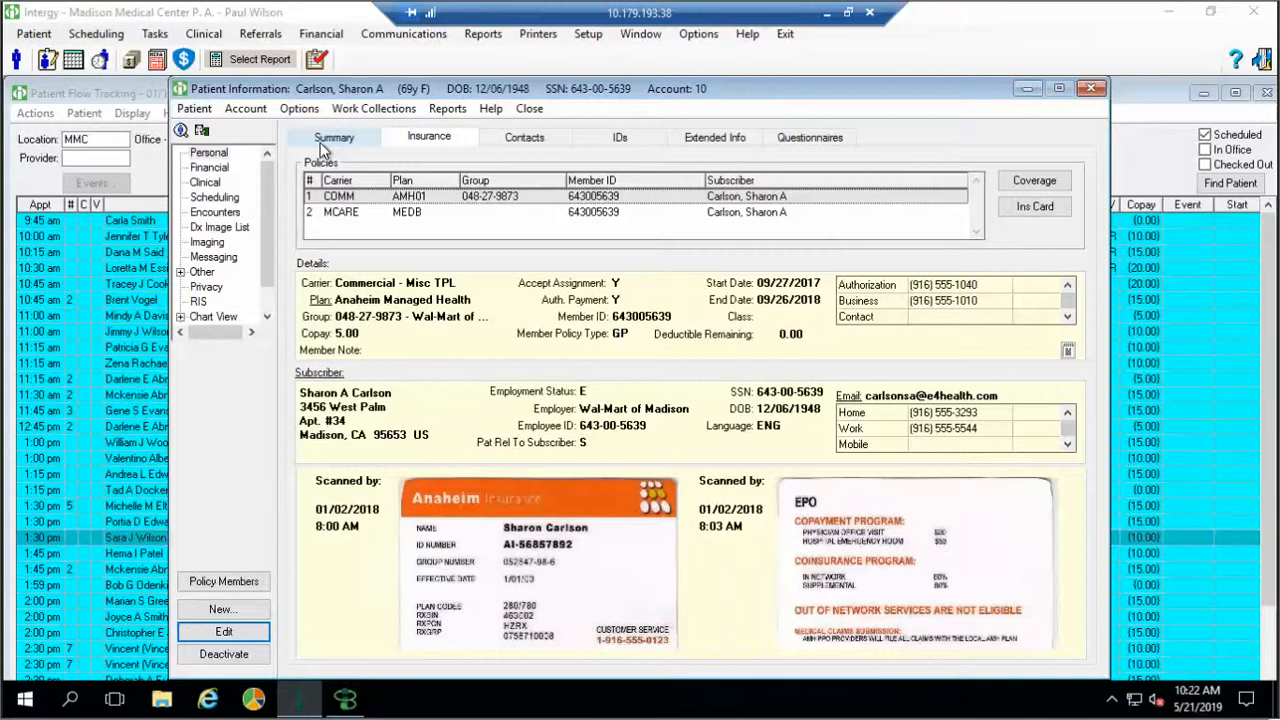
Show the account's financial statements: five from 08/24/2017 to 12/15/2017, balance 1,467.76
{"action": "left_click", "coordinate": [320, 142]}
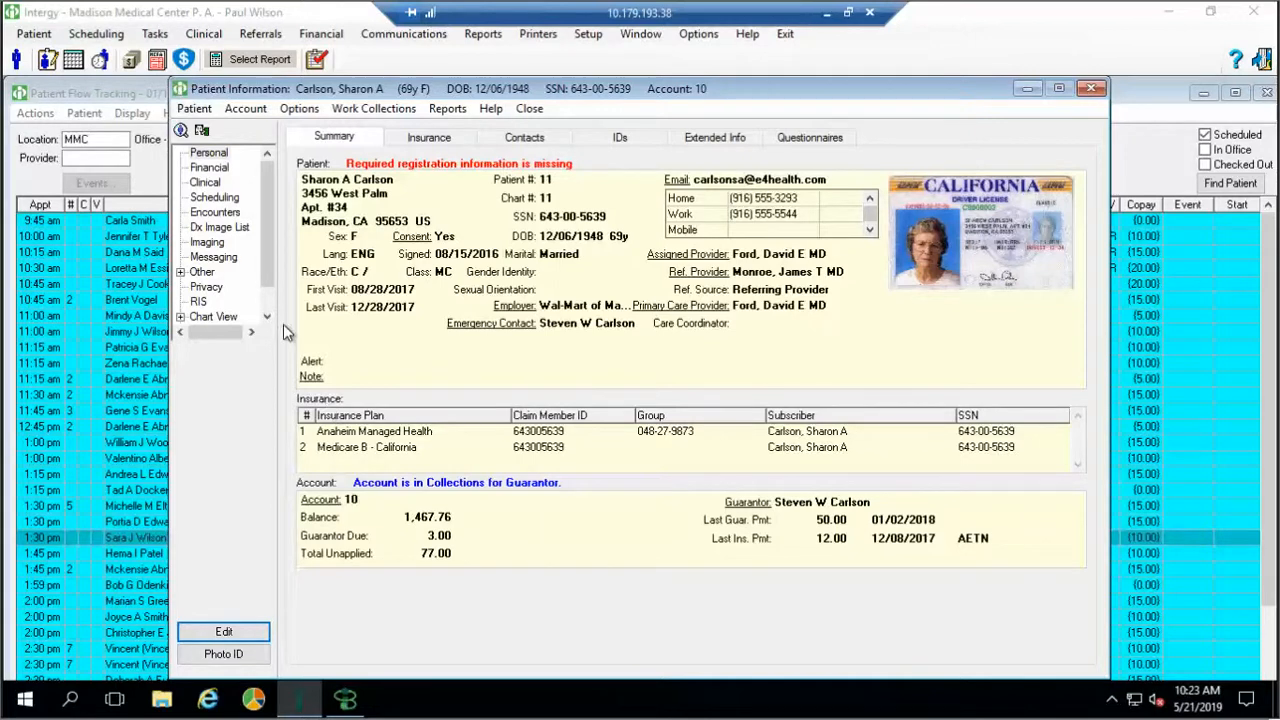
{"action": "left_click", "coordinate": [213, 170]}
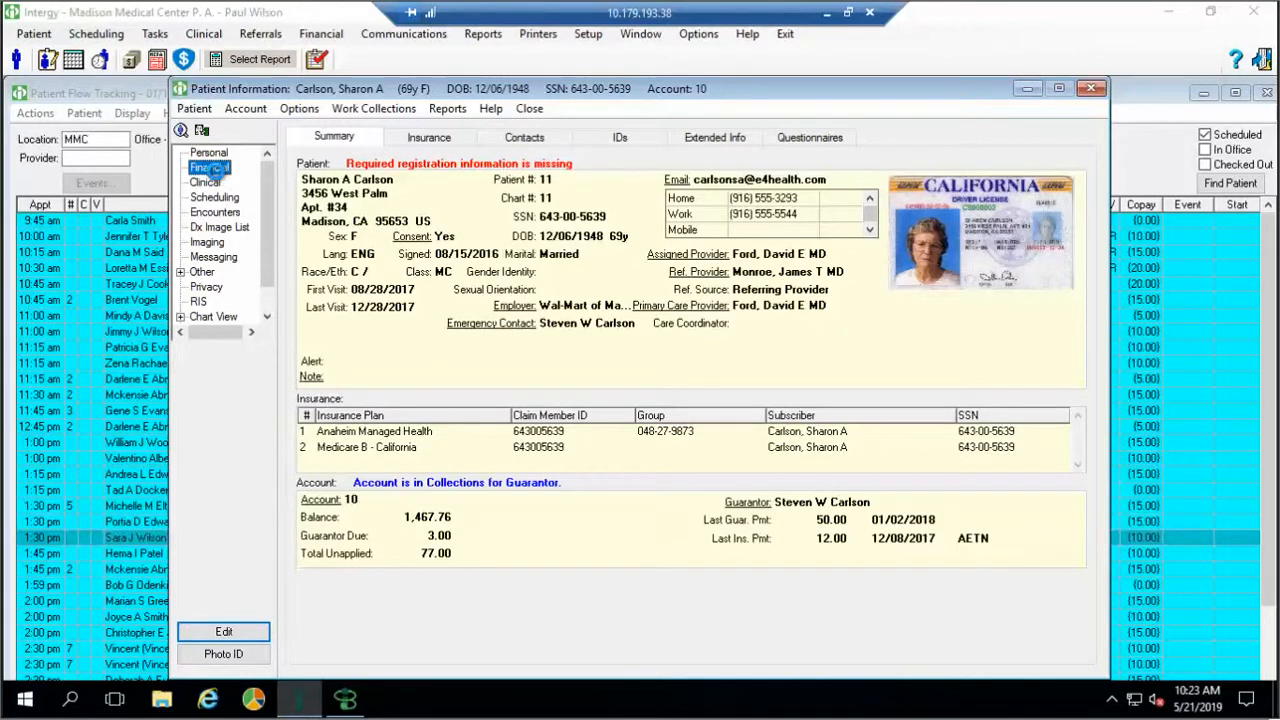
{"action": "left_click", "coordinate": [705, 165]}
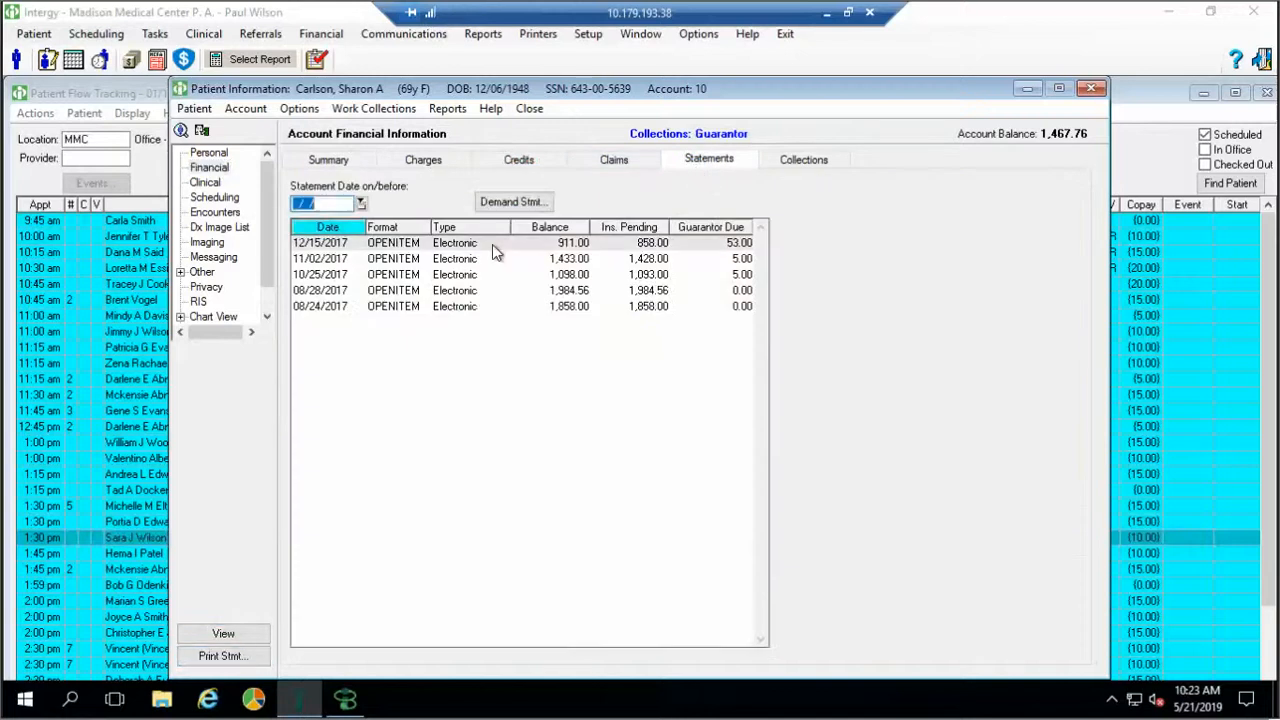
Review the 12/15/2017 statement, then view the AMH01 insurance claim and its charges
{"action": "left_click", "coordinate": [491, 244]}
{"action": "double_click", "coordinate": [491, 244]}
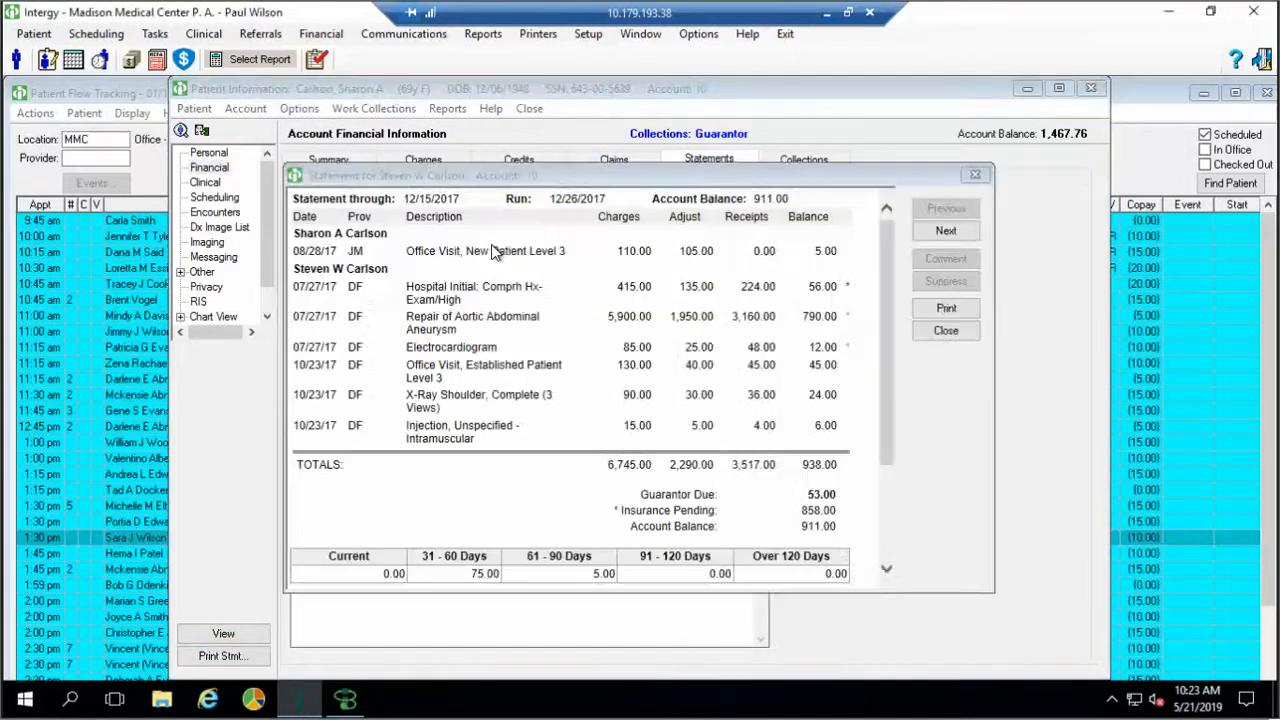
{"action": "left_click", "coordinate": [940, 331]}
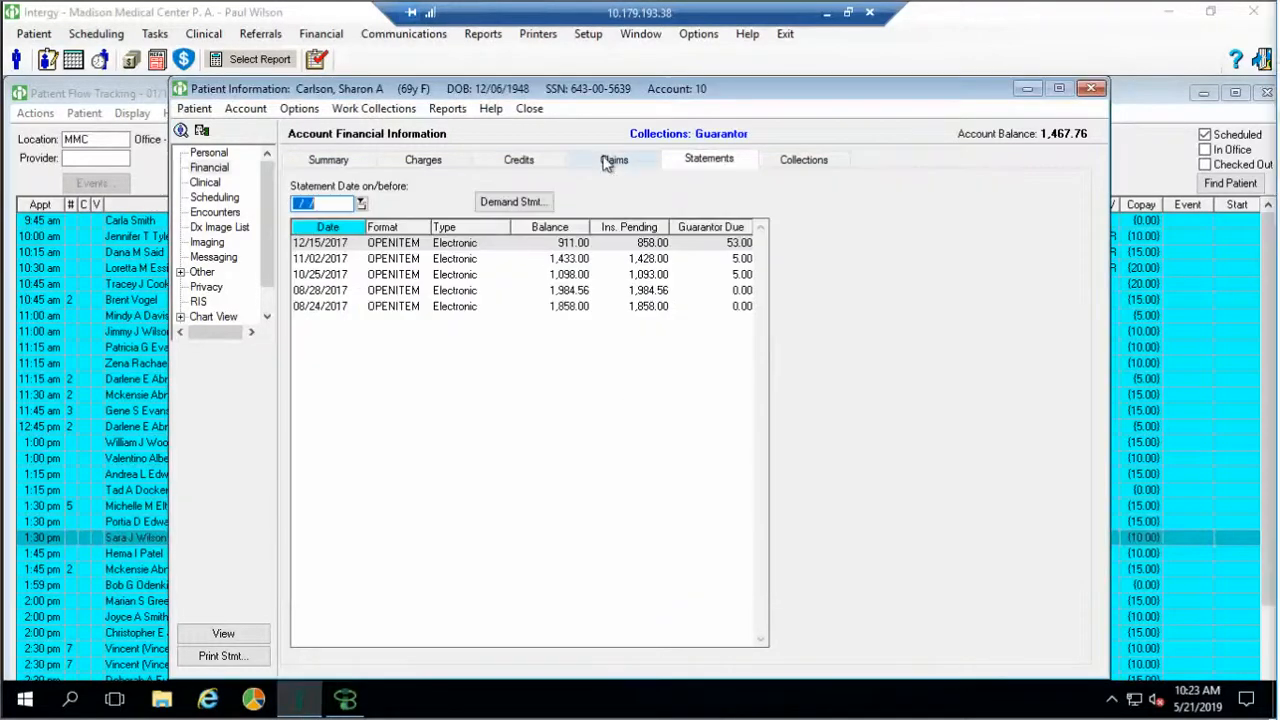
{"action": "left_click", "coordinate": [607, 158]}
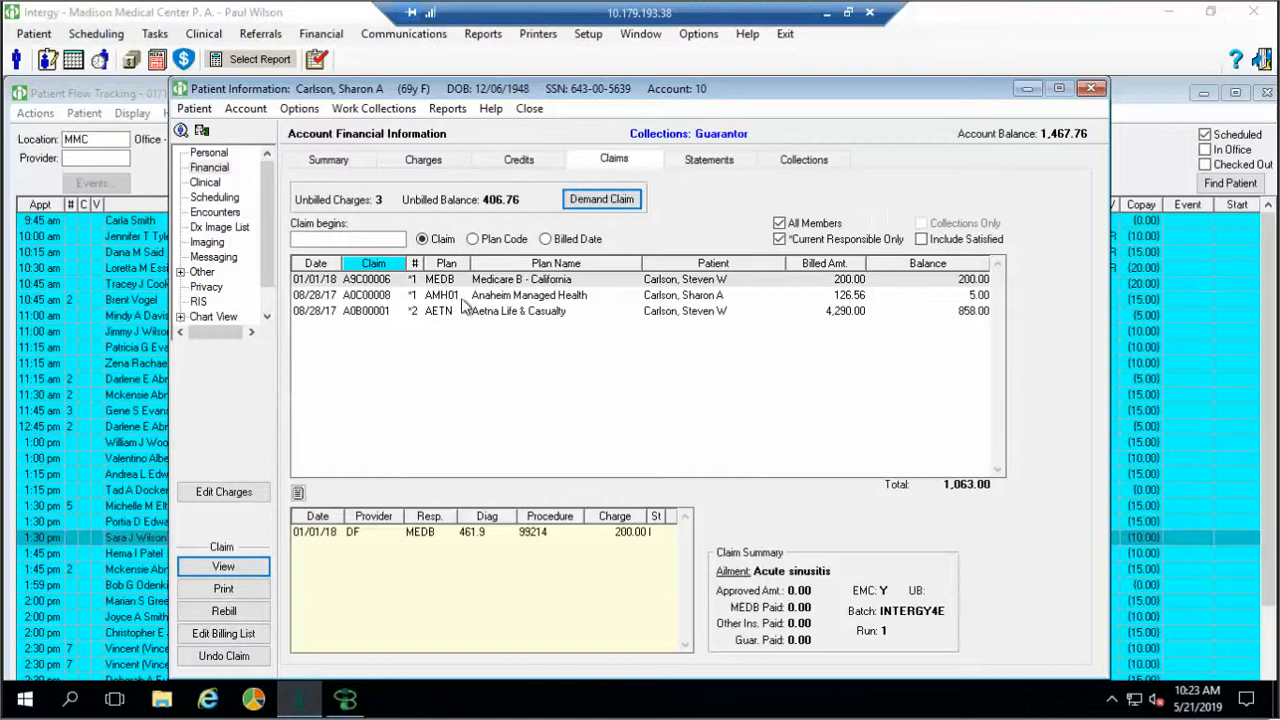
{"action": "left_click", "coordinate": [462, 297]}
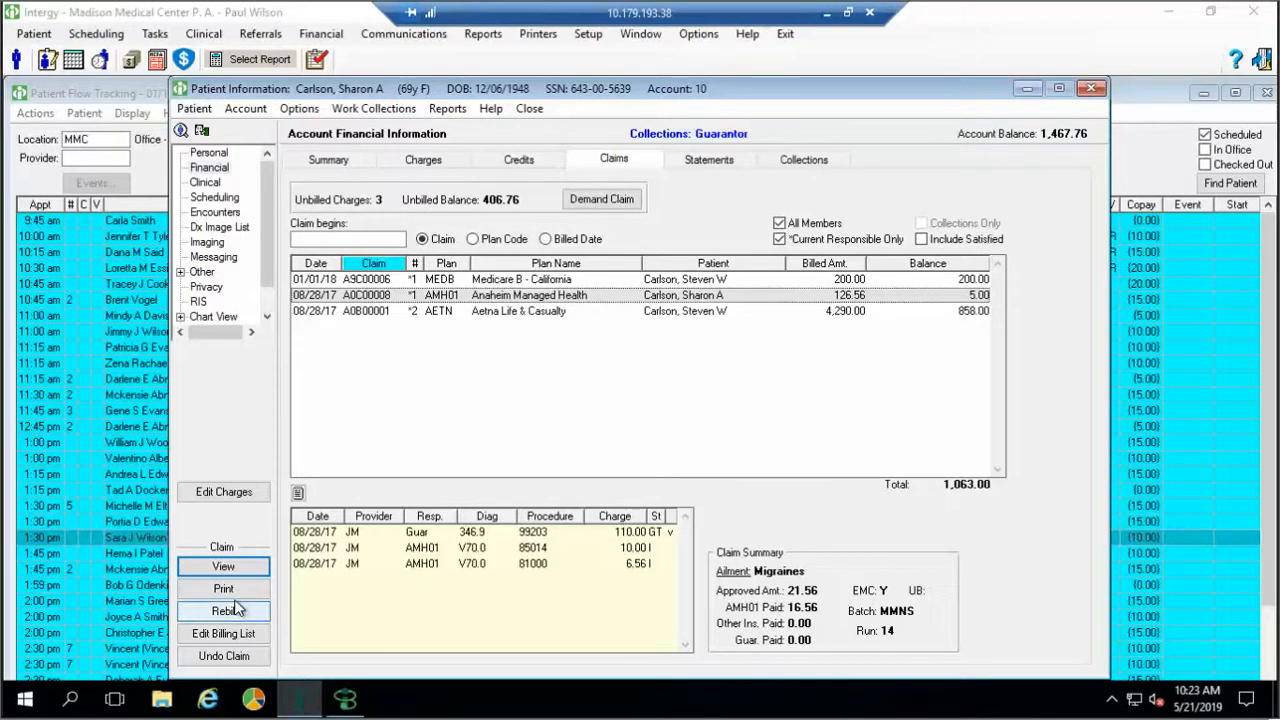
Review credits and the 10/23/17 99213 charge history, then open the patient's clinical lab requisitions
{"action": "left_click", "coordinate": [512, 160]}
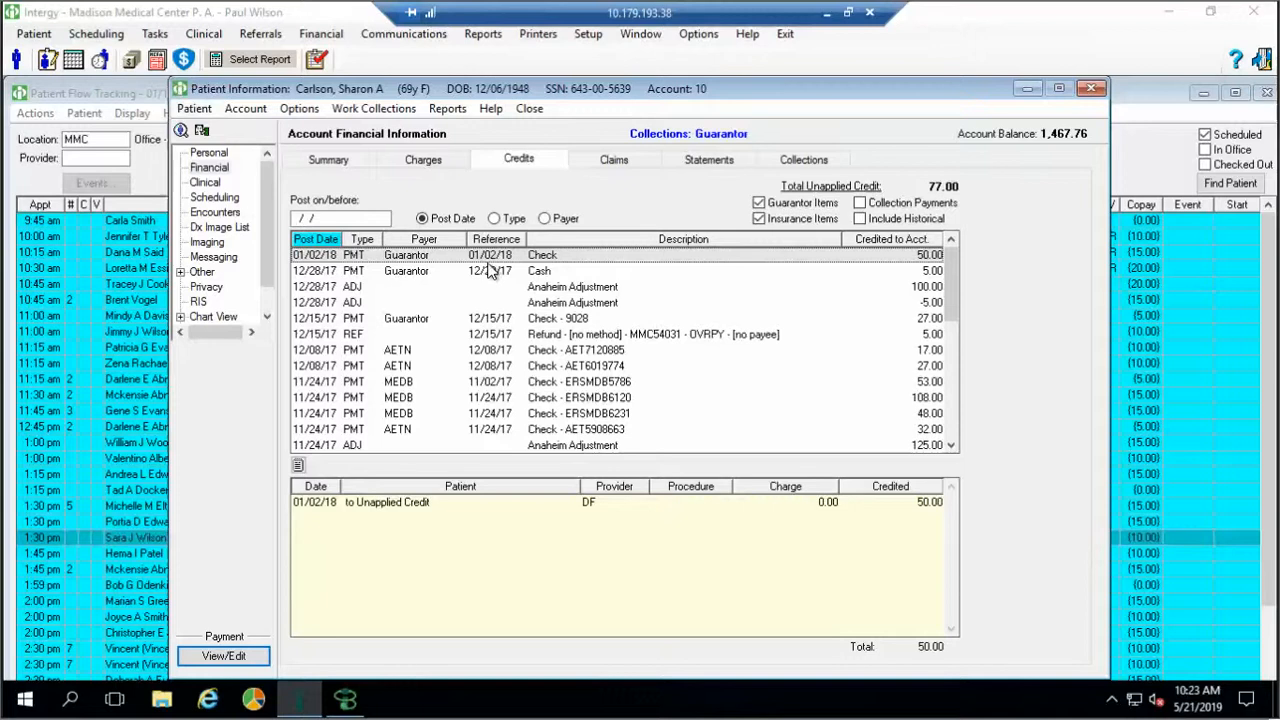
{"action": "left_click", "coordinate": [423, 160]}
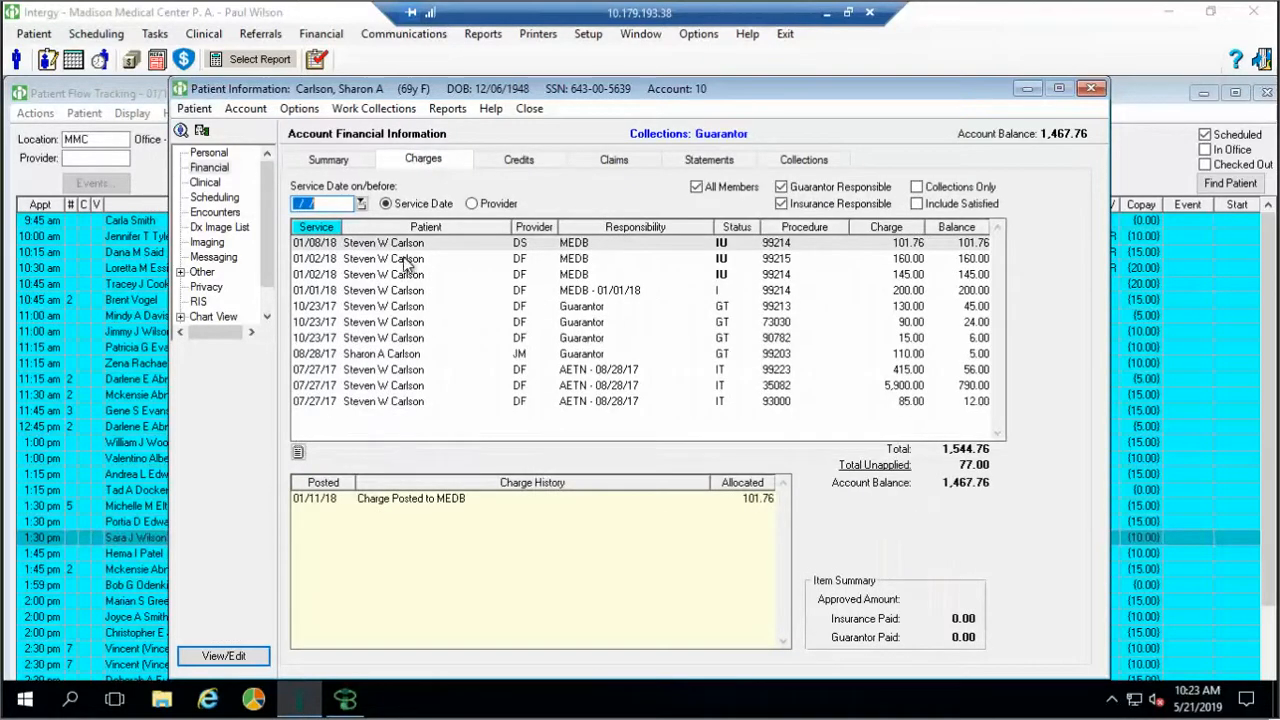
{"action": "left_click", "coordinate": [410, 259]}
{"action": "left_click", "coordinate": [410, 308]}
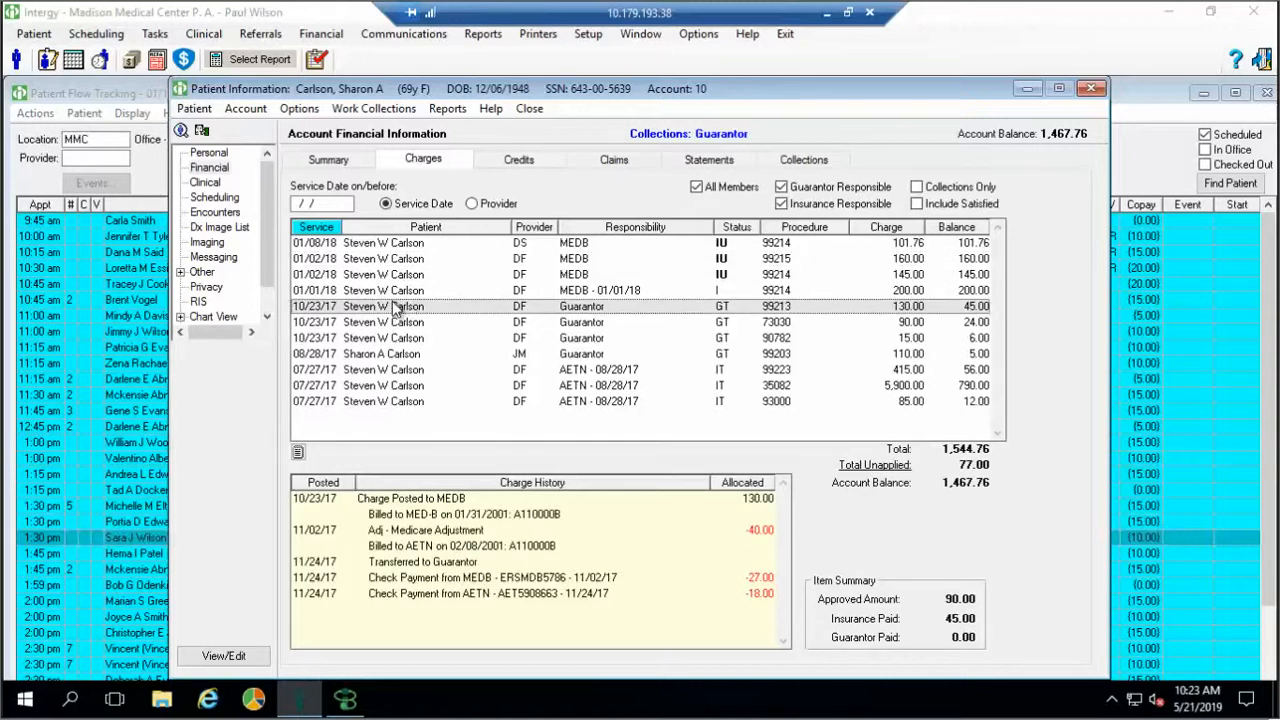
{"action": "left_click", "coordinate": [206, 183]}
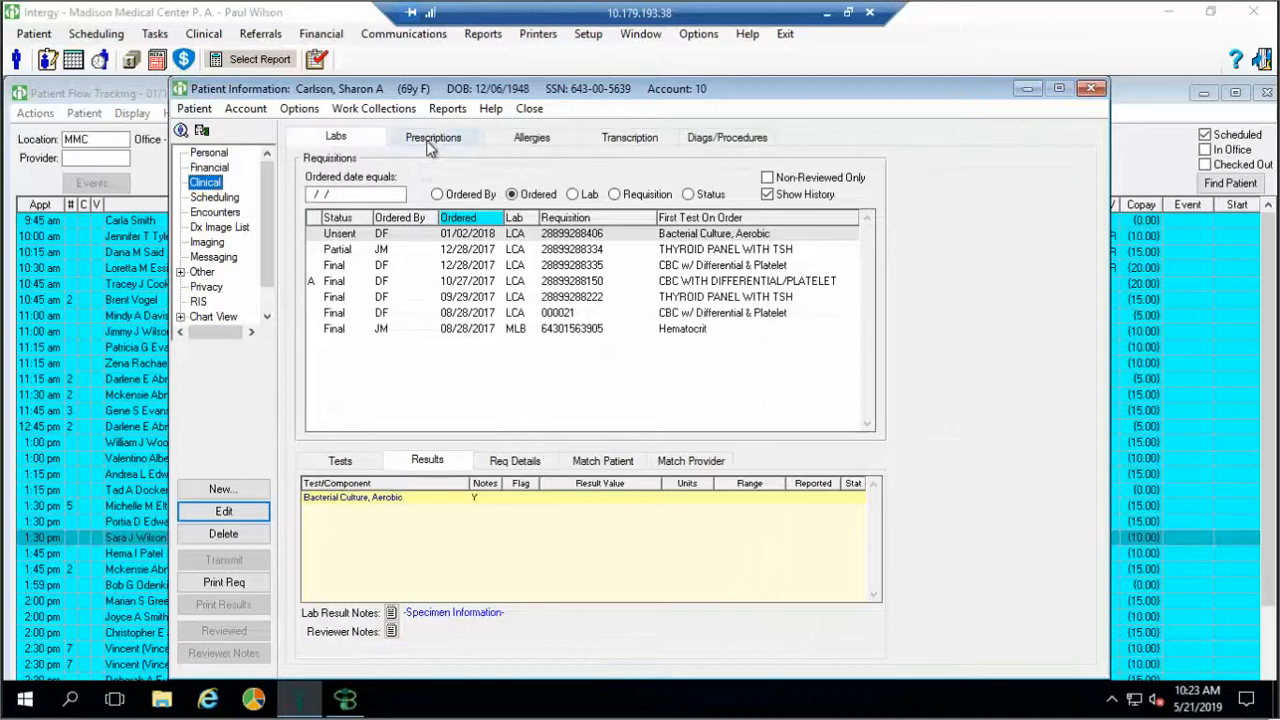
Try to renew the Stress Formula Plus Iron prescription and dismiss the not-eligible warning
{"action": "left_click", "coordinate": [430, 141]}
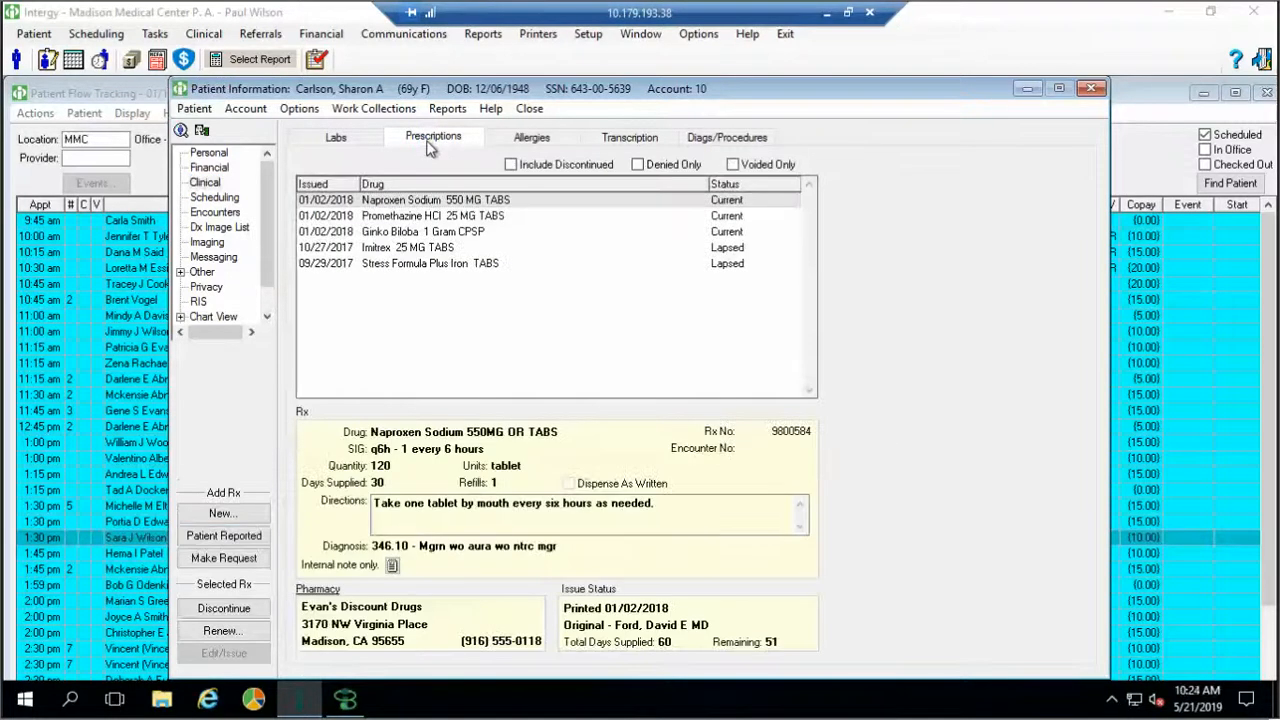
{"action": "left_click", "coordinate": [403, 263]}
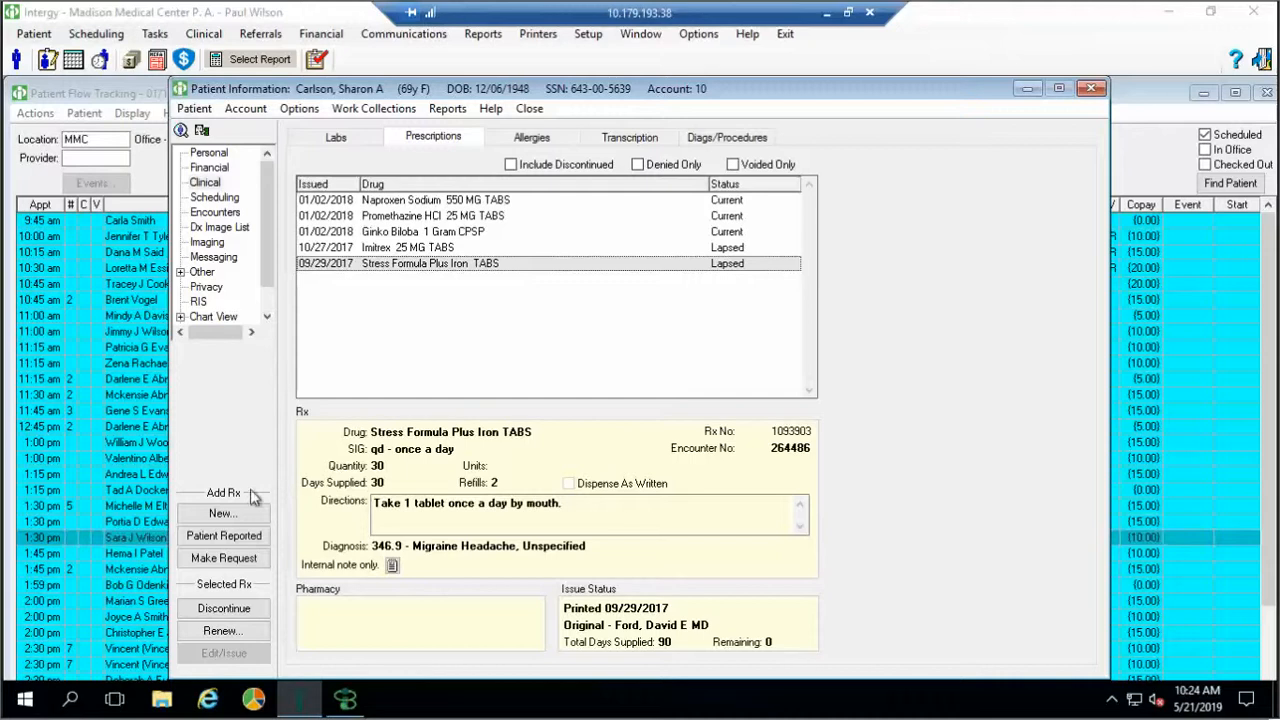
{"action": "left_click", "coordinate": [224, 558]}
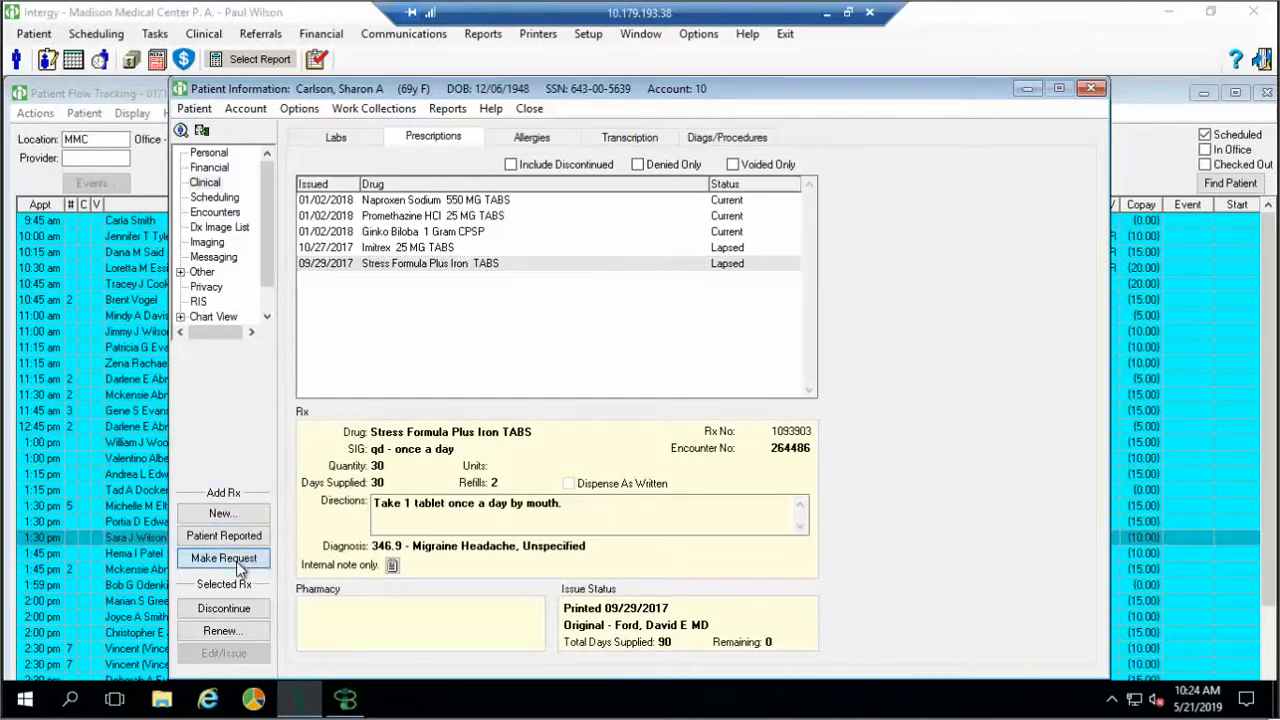
{"action": "left_click", "coordinate": [775, 368]}
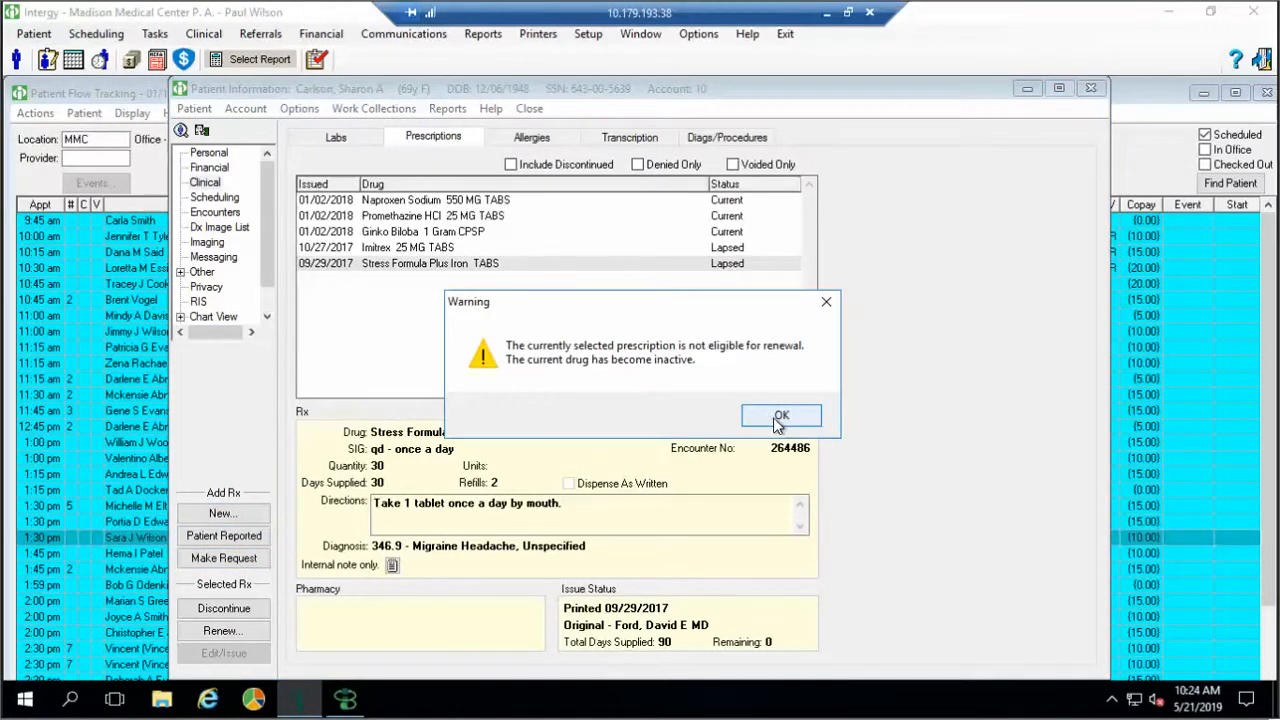
{"action": "left_click", "coordinate": [779, 418]}
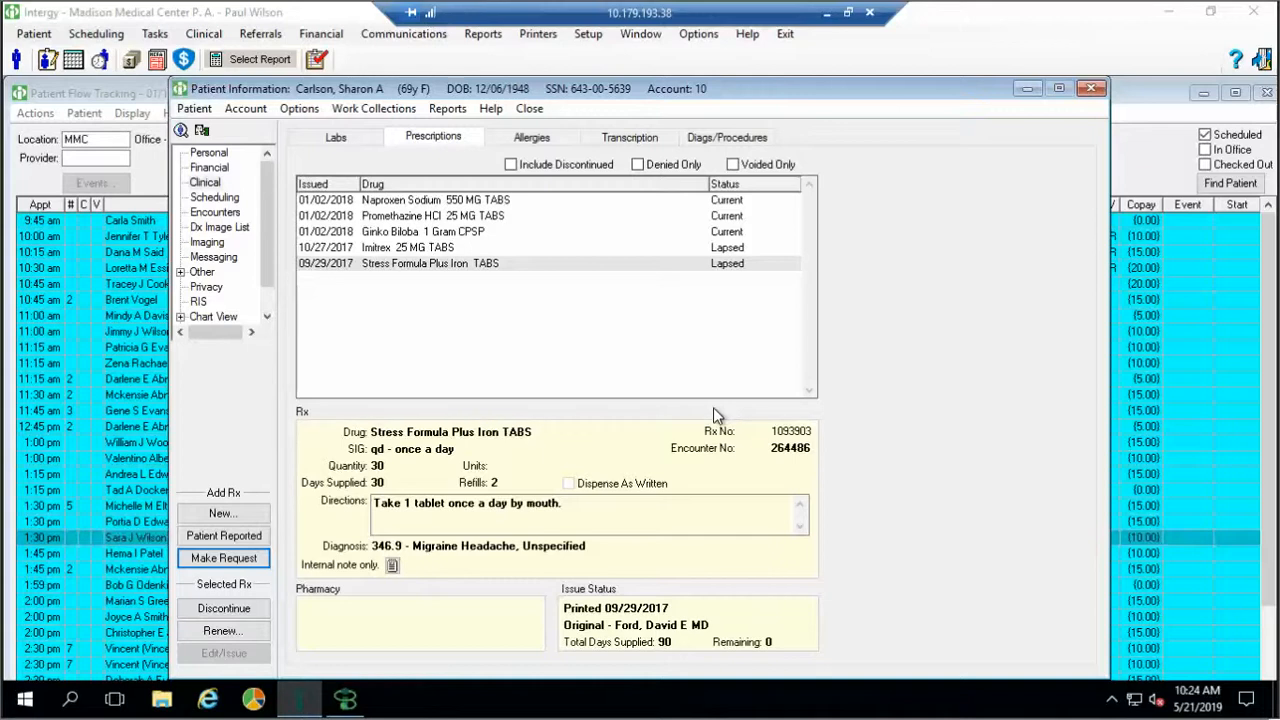
View the partial THYROID PANEL WITH TSH lab results, then return to the personal summary
{"action": "left_click", "coordinate": [337, 146]}
{"action": "left_click", "coordinate": [492, 251]}
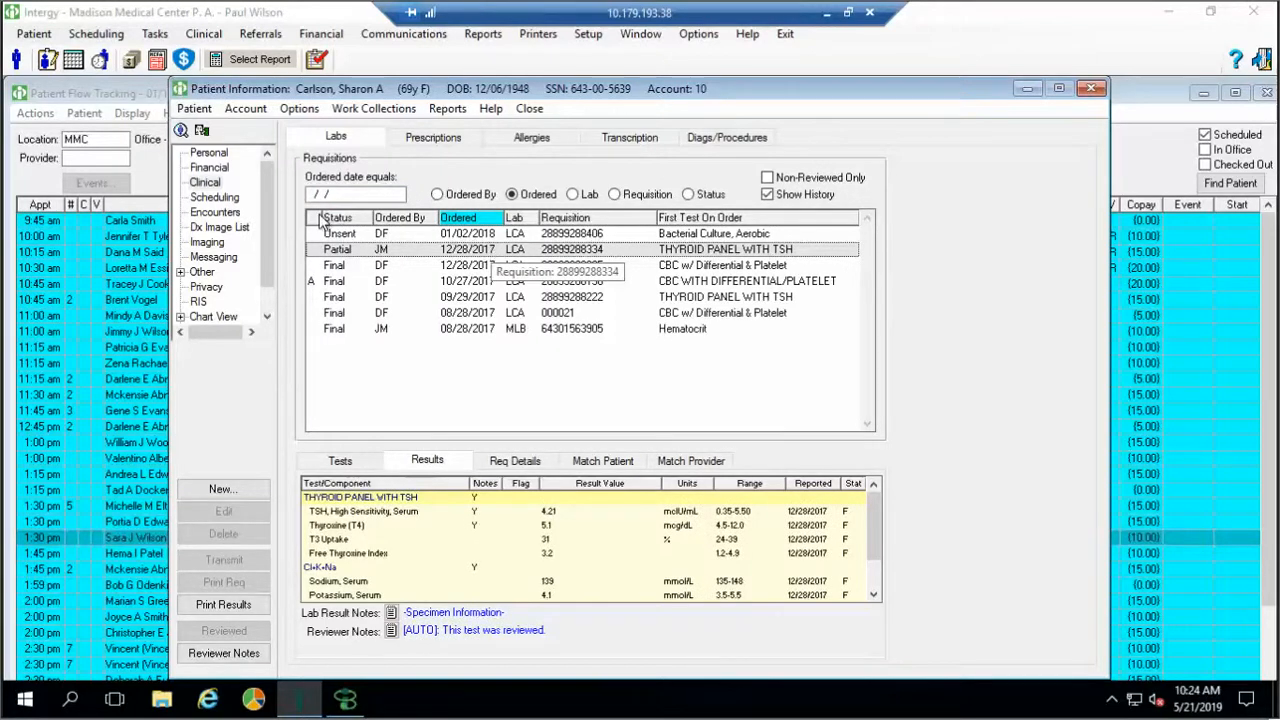
{"action": "left_click", "coordinate": [202, 155]}
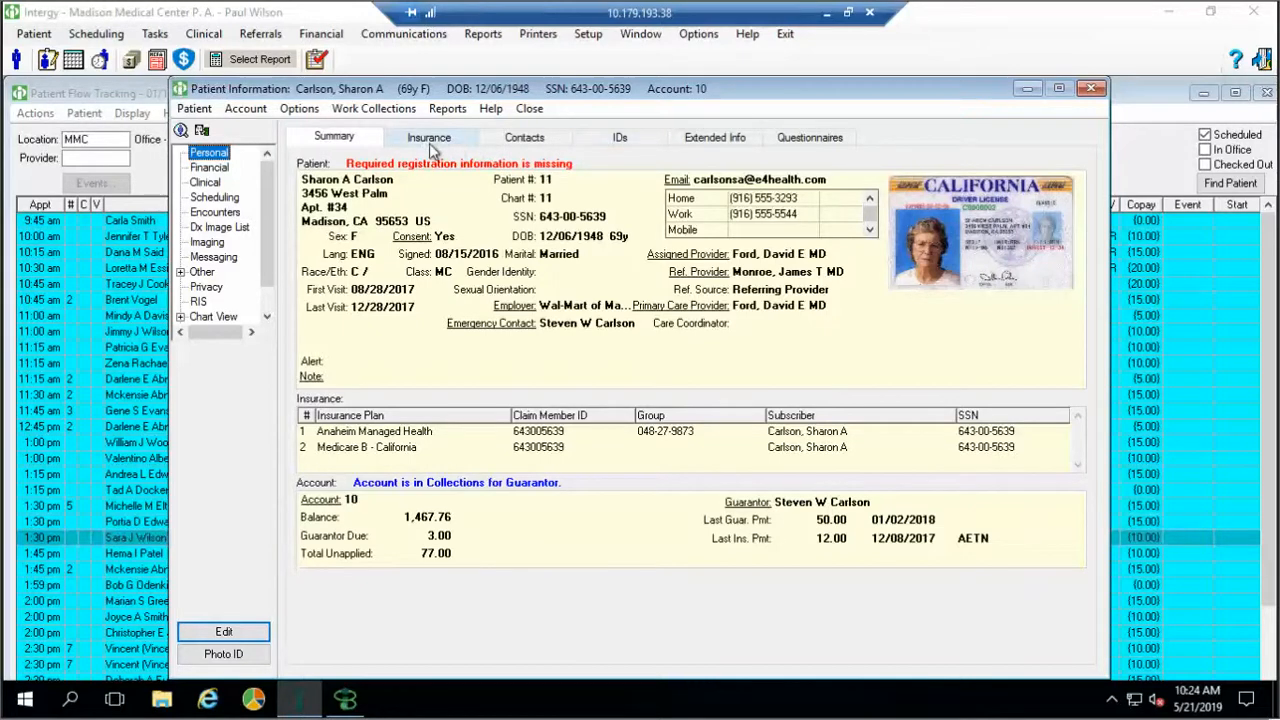
Edit Extended Info, checking the Smoker and Blood Type lookups, and save with A- and N unchanged
{"action": "left_click", "coordinate": [701, 136]}
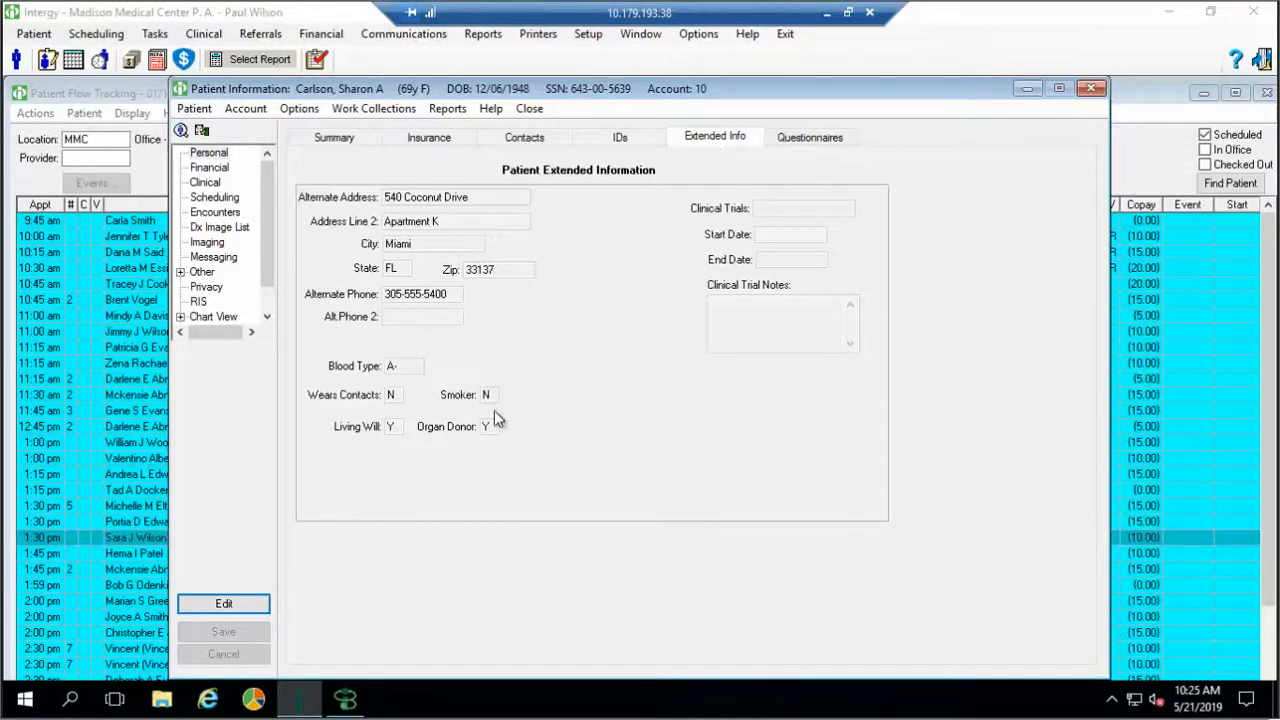
{"action": "key", "text": "Return"}
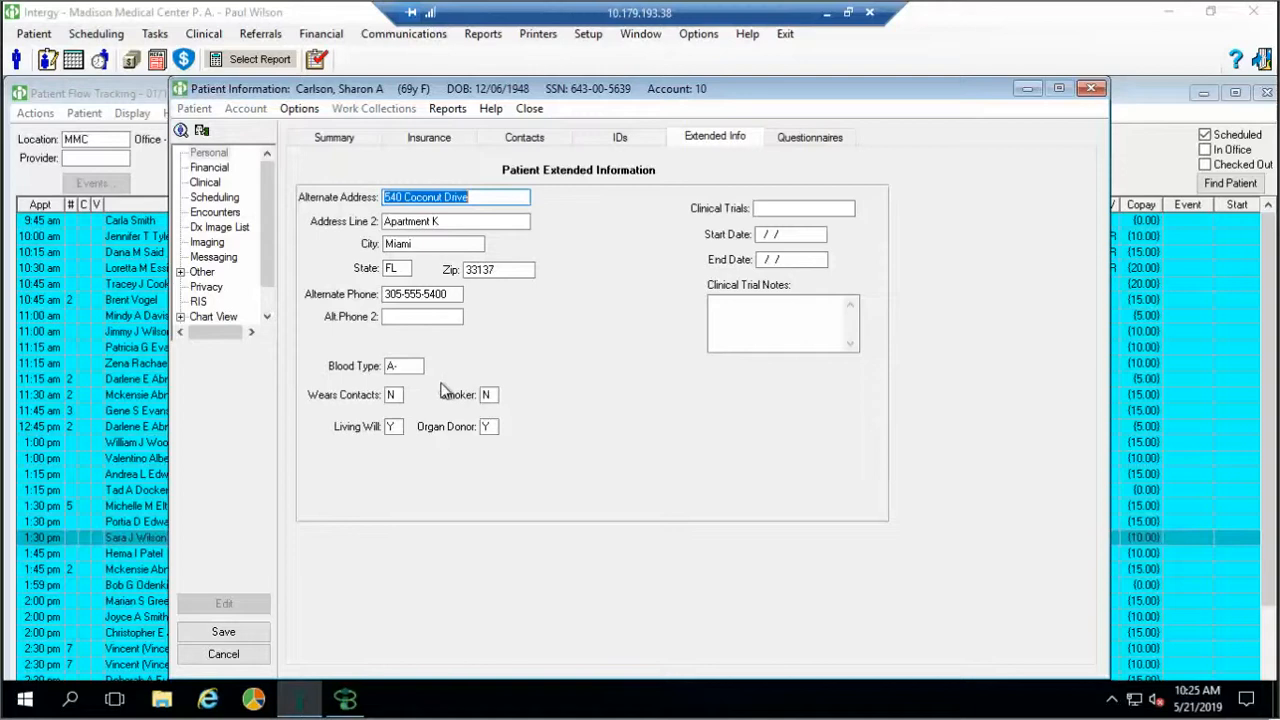
{"action": "left_click", "coordinate": [488, 395]}
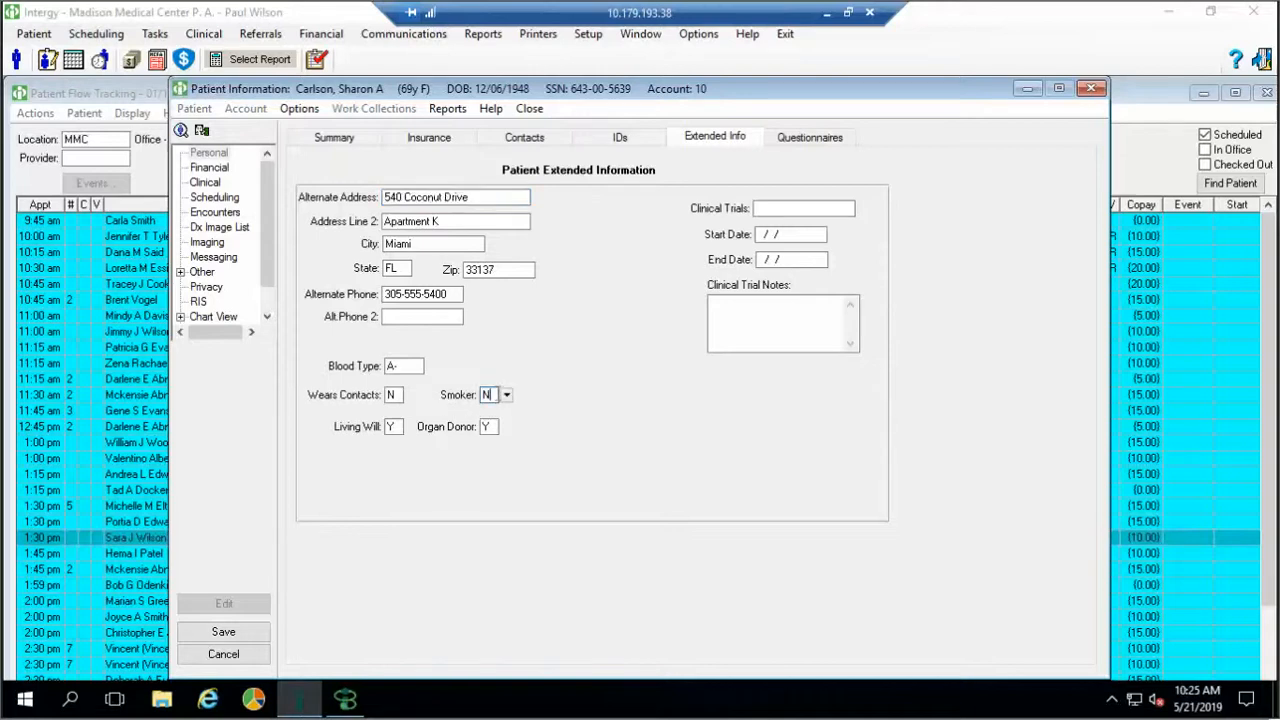
{"action": "left_click", "coordinate": [510, 395]}
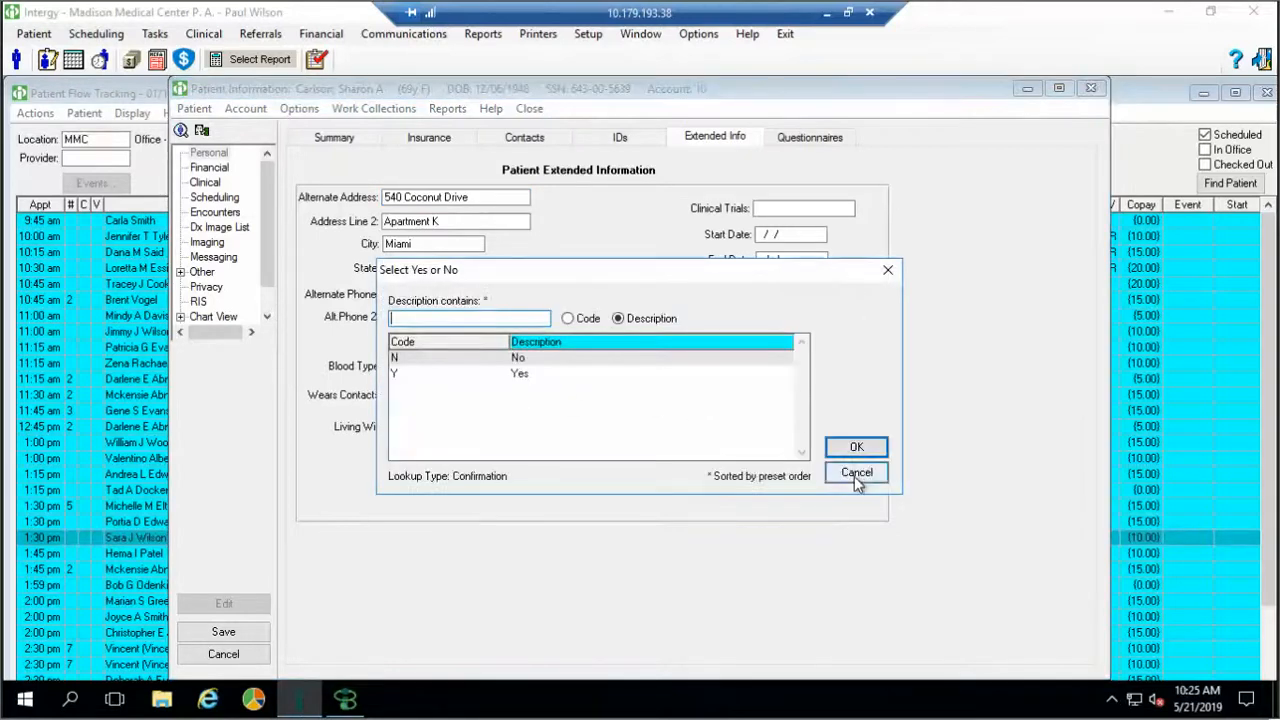
{"action": "left_click", "coordinate": [856, 473]}
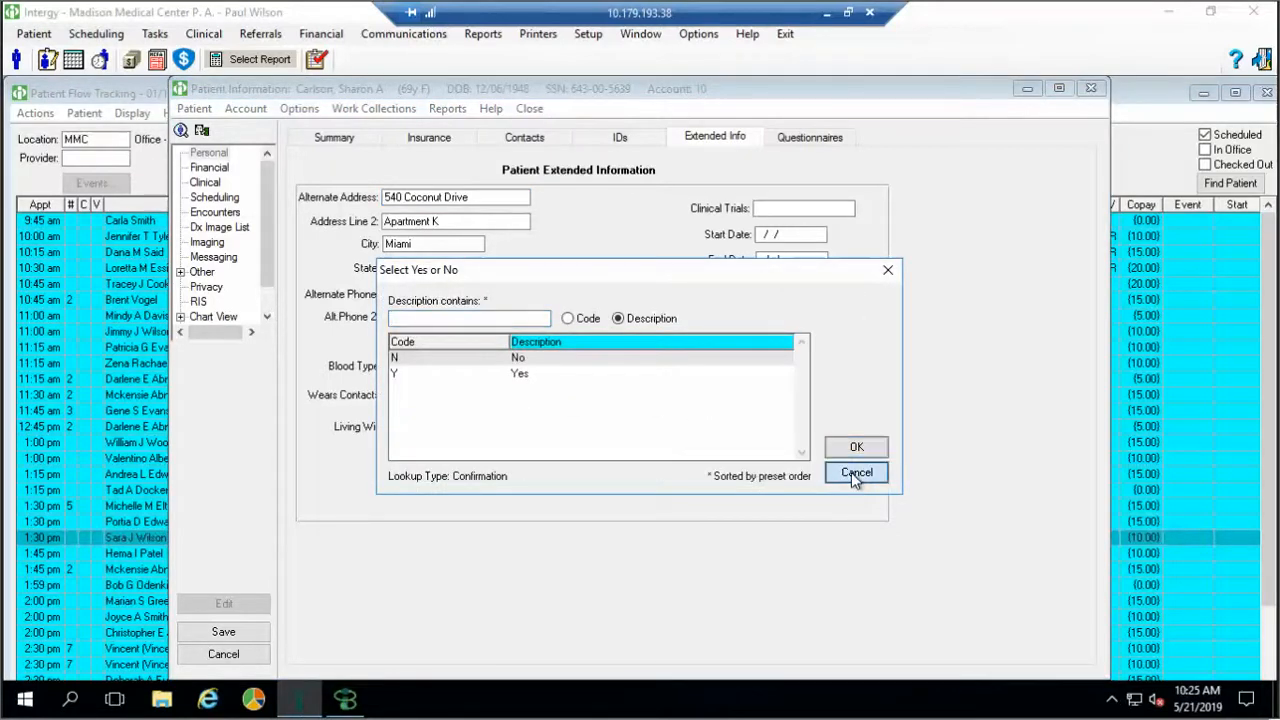
{"action": "left_click", "coordinate": [418, 366]}
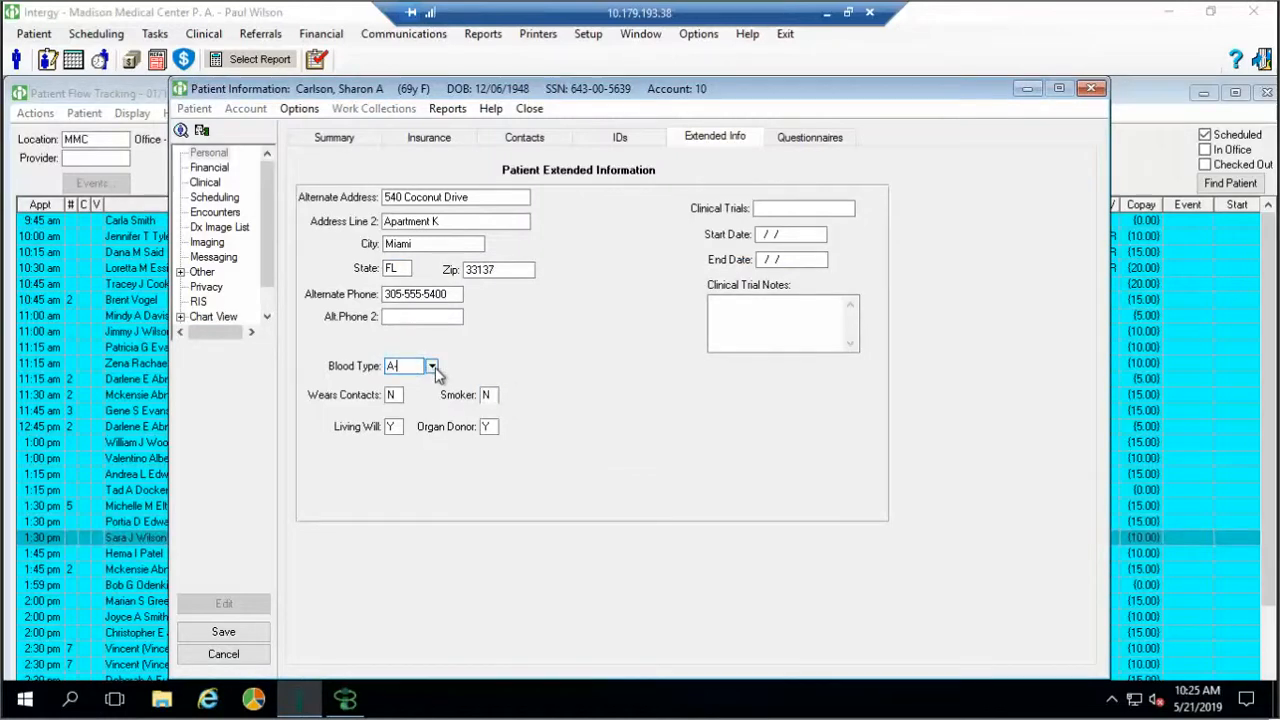
{"action": "left_click", "coordinate": [433, 366]}
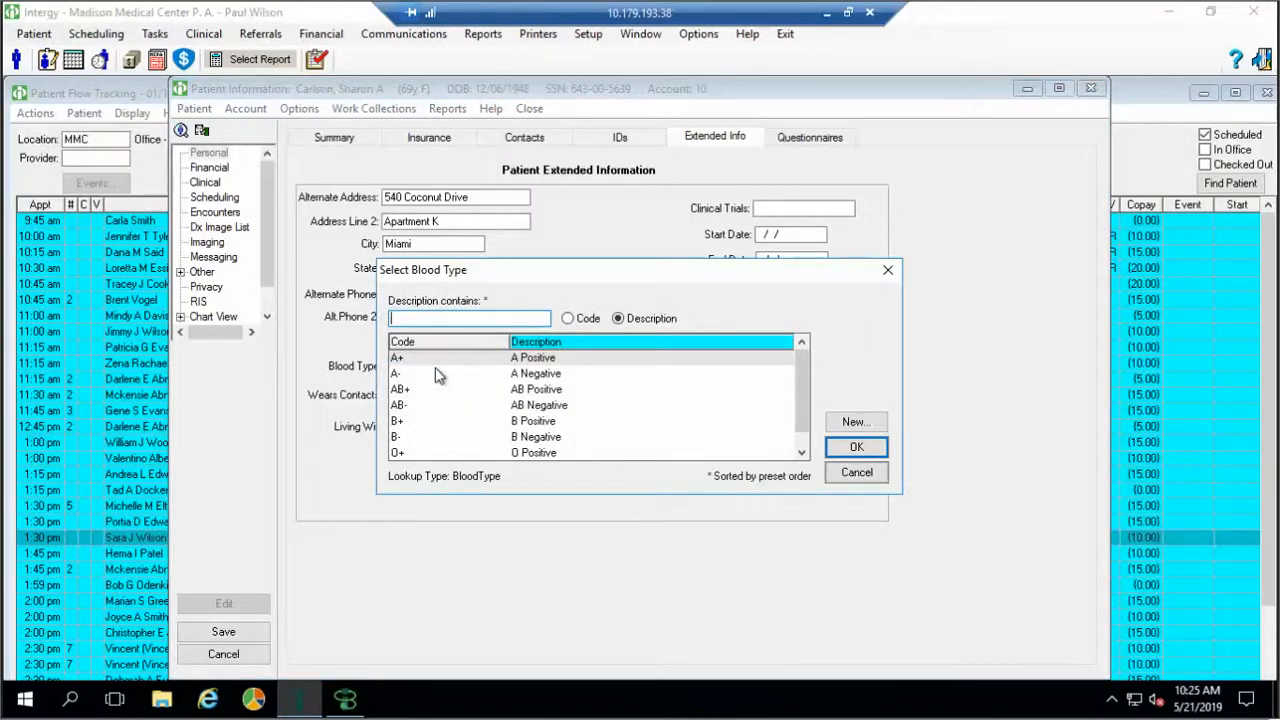
{"action": "left_click", "coordinate": [836, 476]}
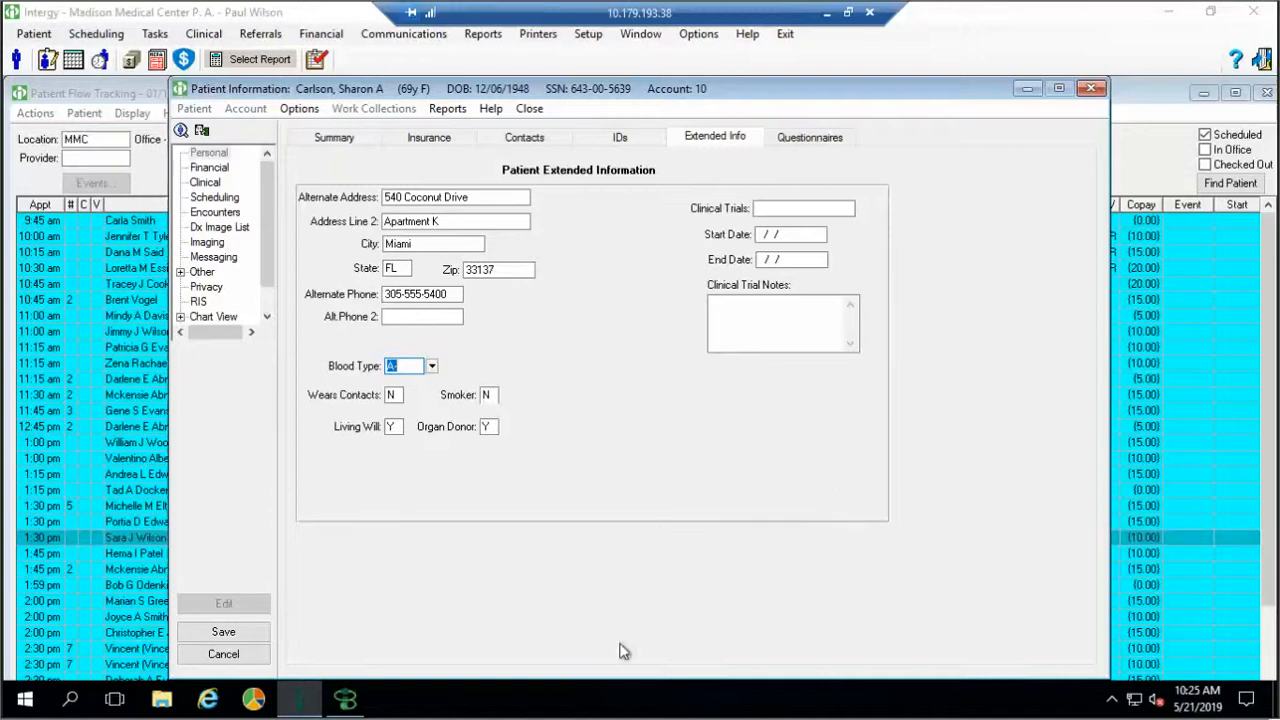
{"action": "left_click", "coordinate": [224, 633]}
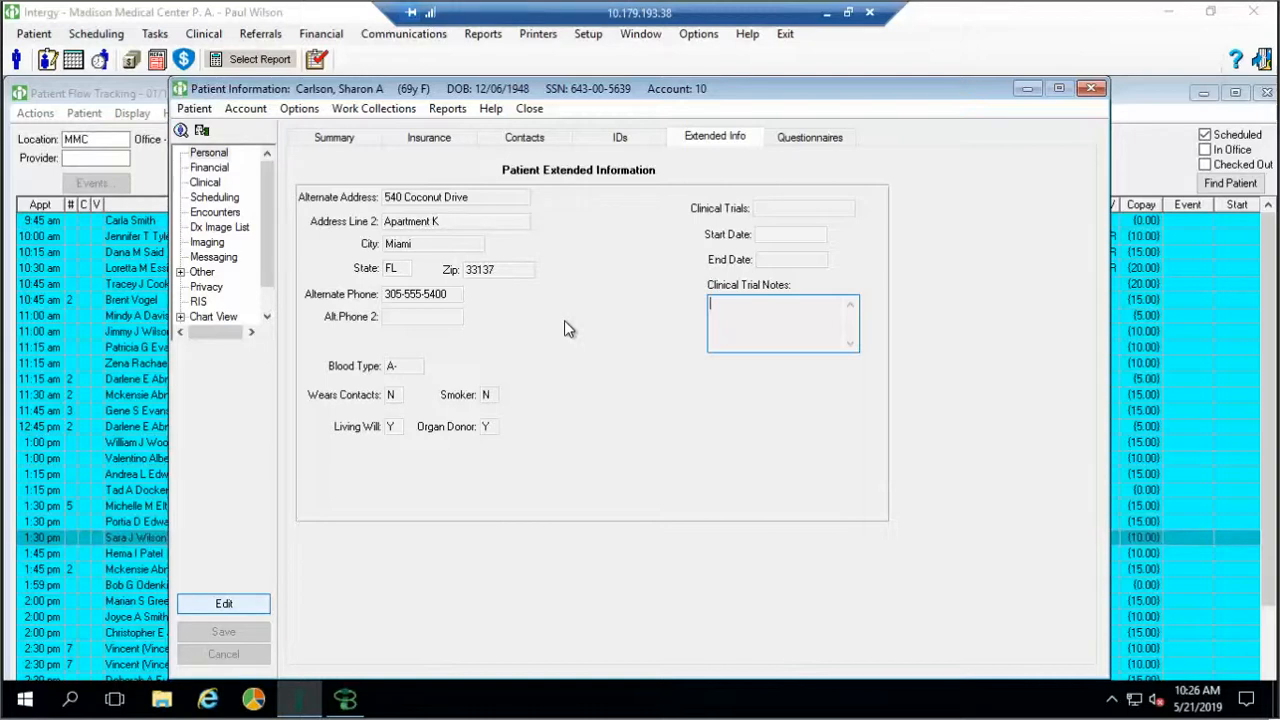
Close the patient record and check the Provider filter list on Patient Flow Tracking for 01/11/2018
{"action": "left_click", "coordinate": [1090, 93]}
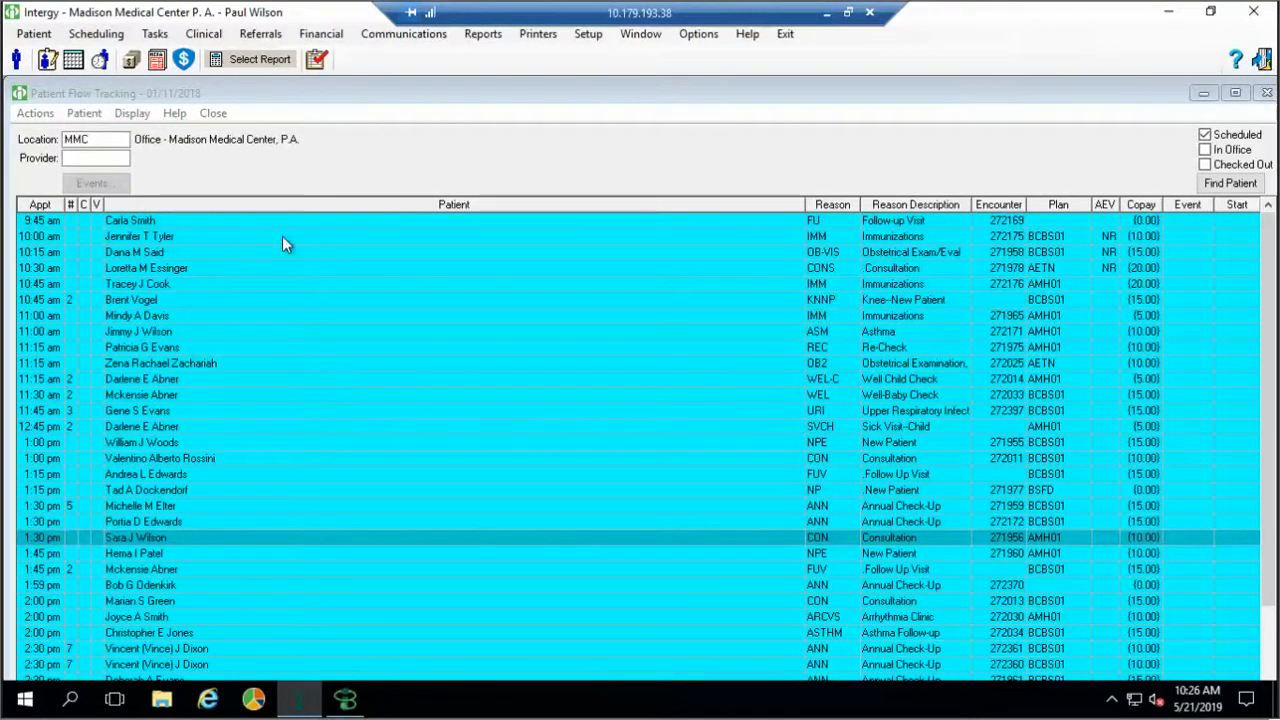
{"action": "left_click", "coordinate": [123, 158]}
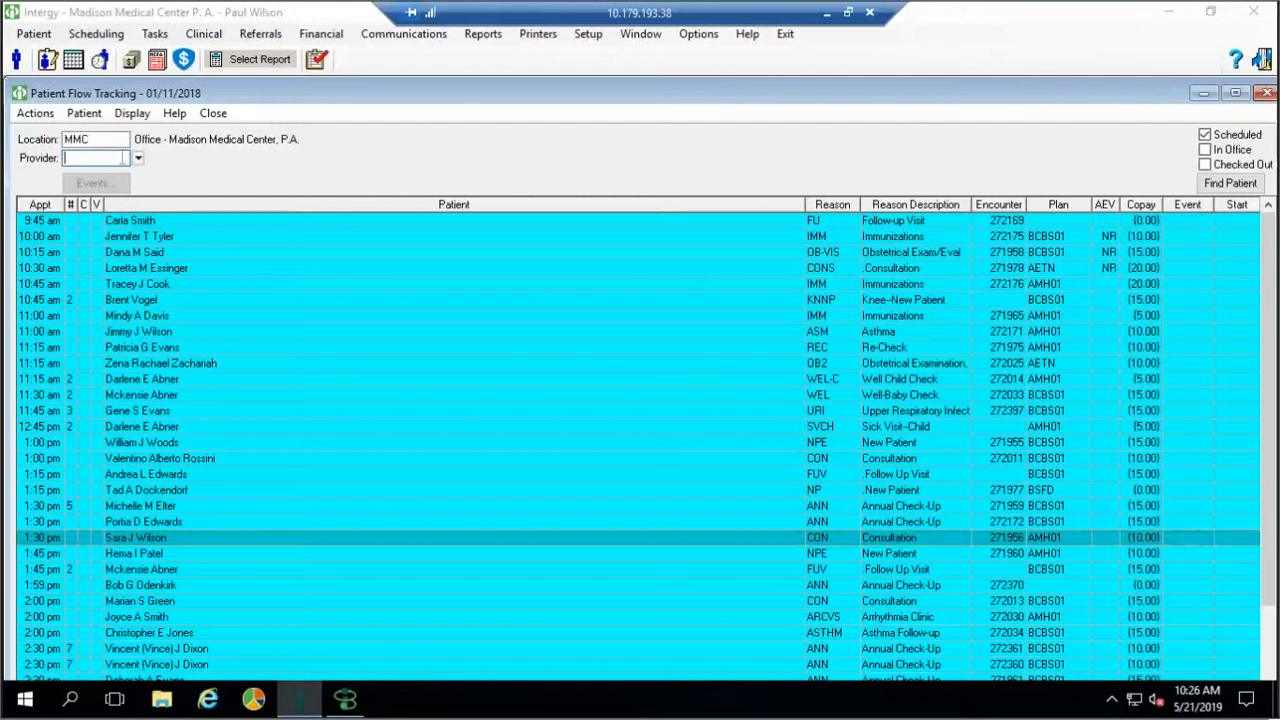
{"action": "left_click", "coordinate": [138, 158]}
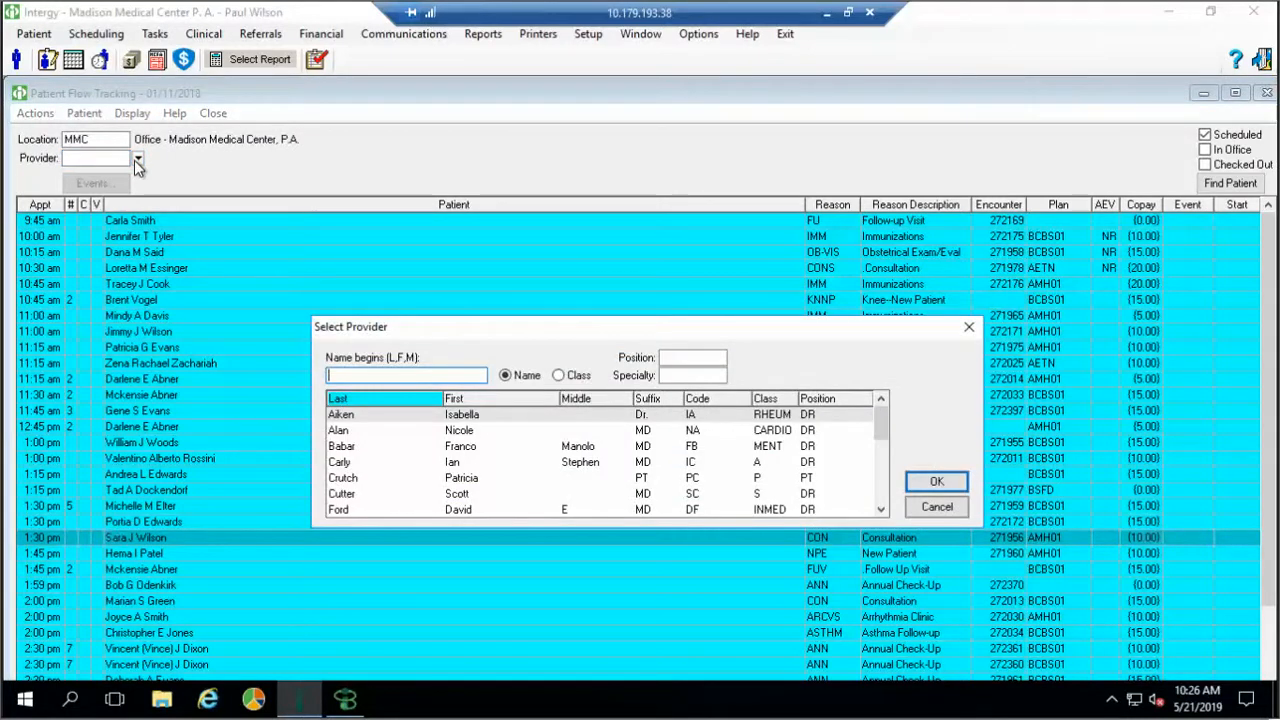
{"action": "left_click", "coordinate": [937, 508]}
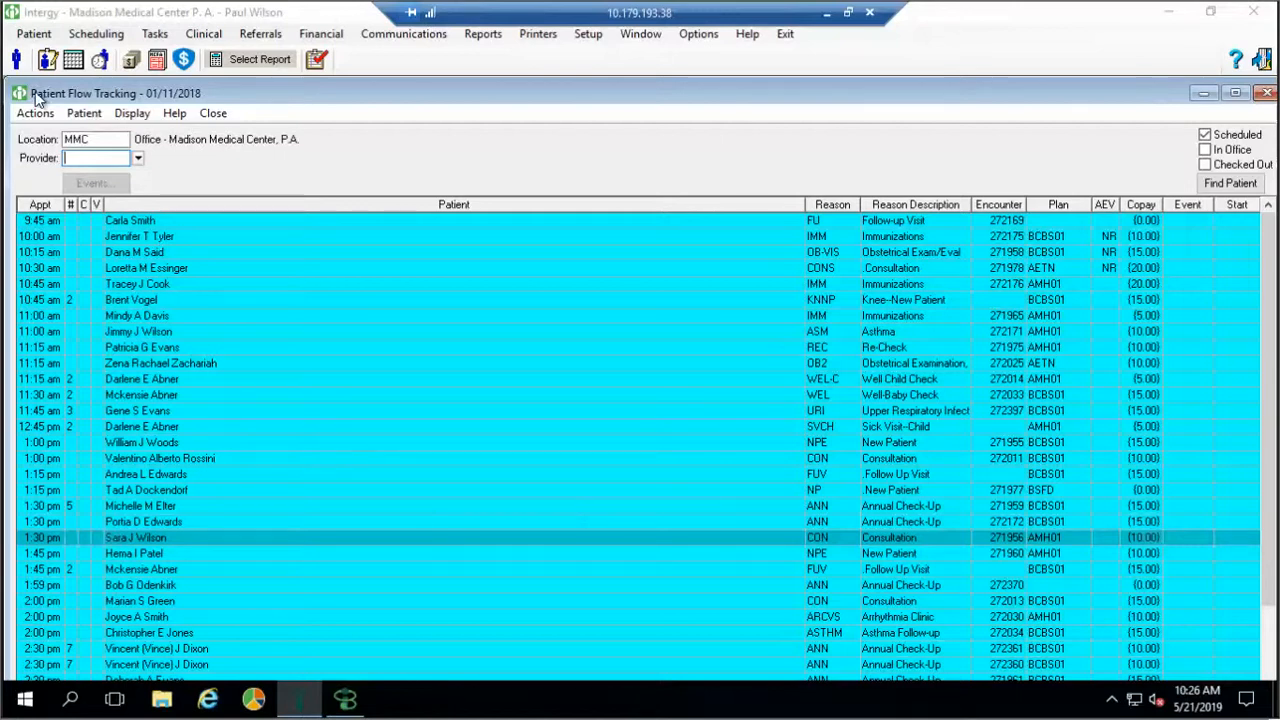
Open a patient's Scheduling and view the 4:15 PM 30-minute General Medicine consultation details
{"action": "left_click", "coordinate": [15, 62]}
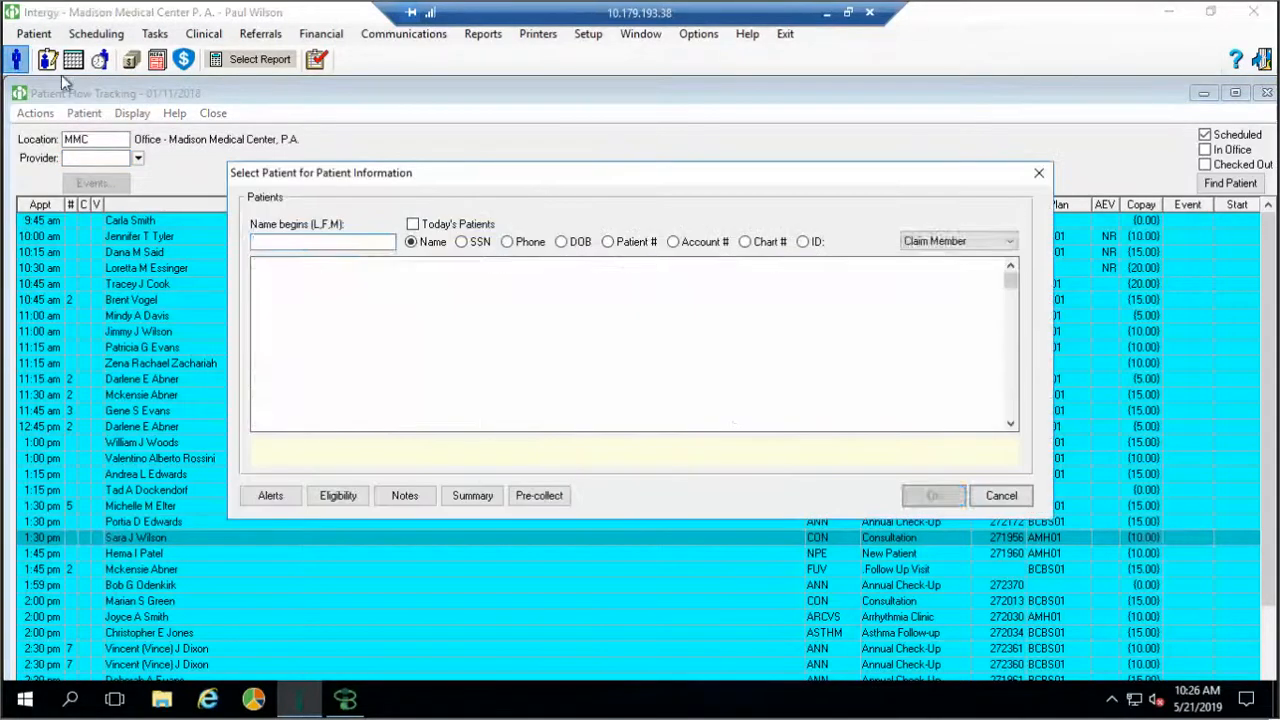
{"action": "double_click", "coordinate": [365, 287]}
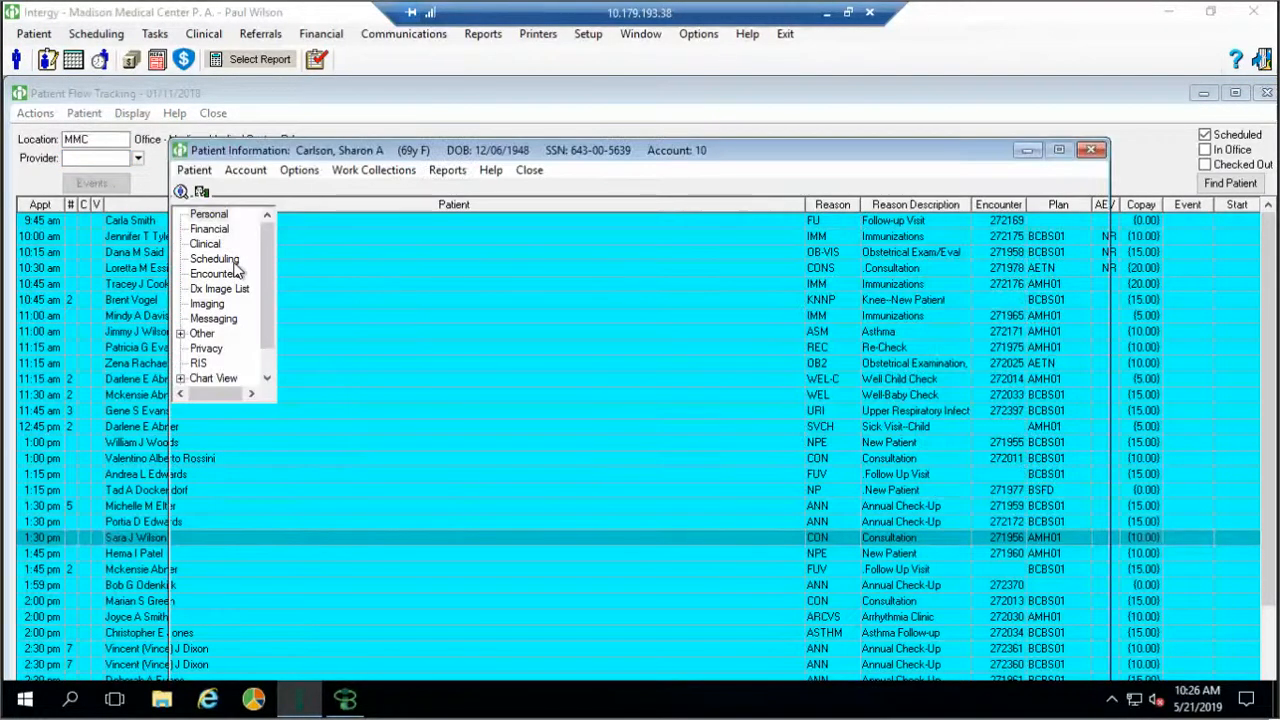
{"action": "left_click", "coordinate": [228, 200]}
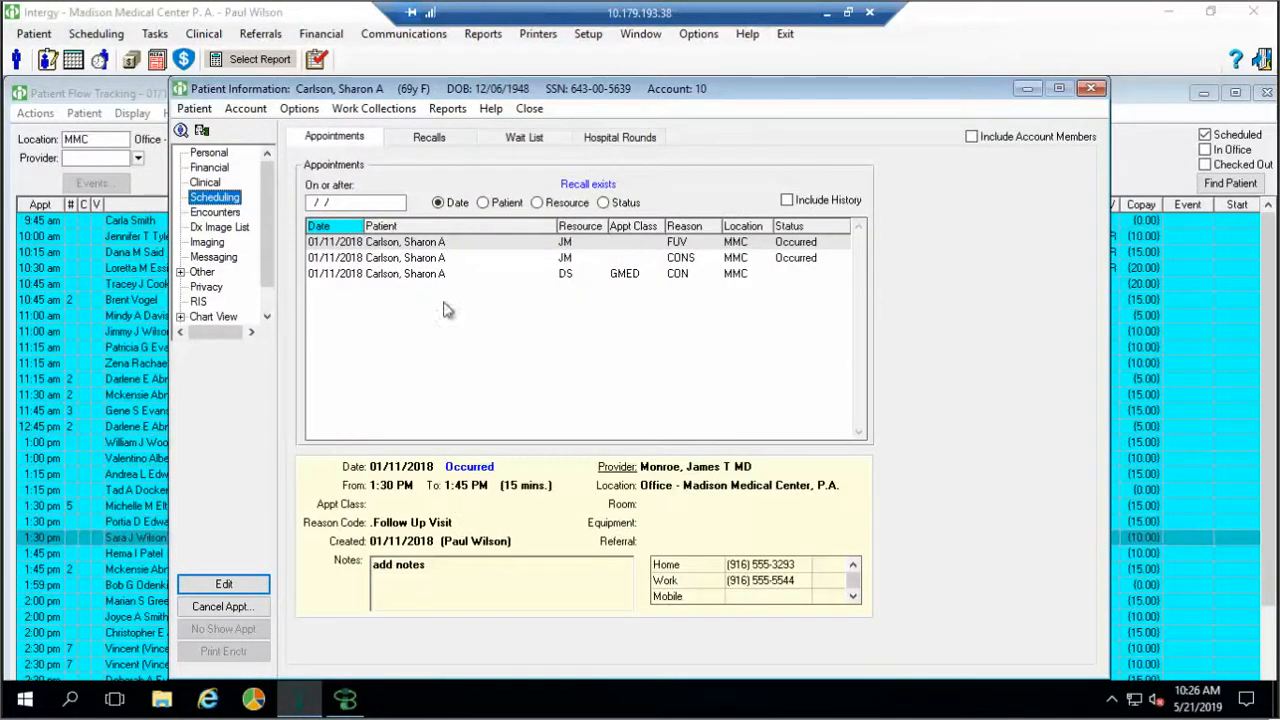
{"action": "left_click", "coordinate": [430, 256]}
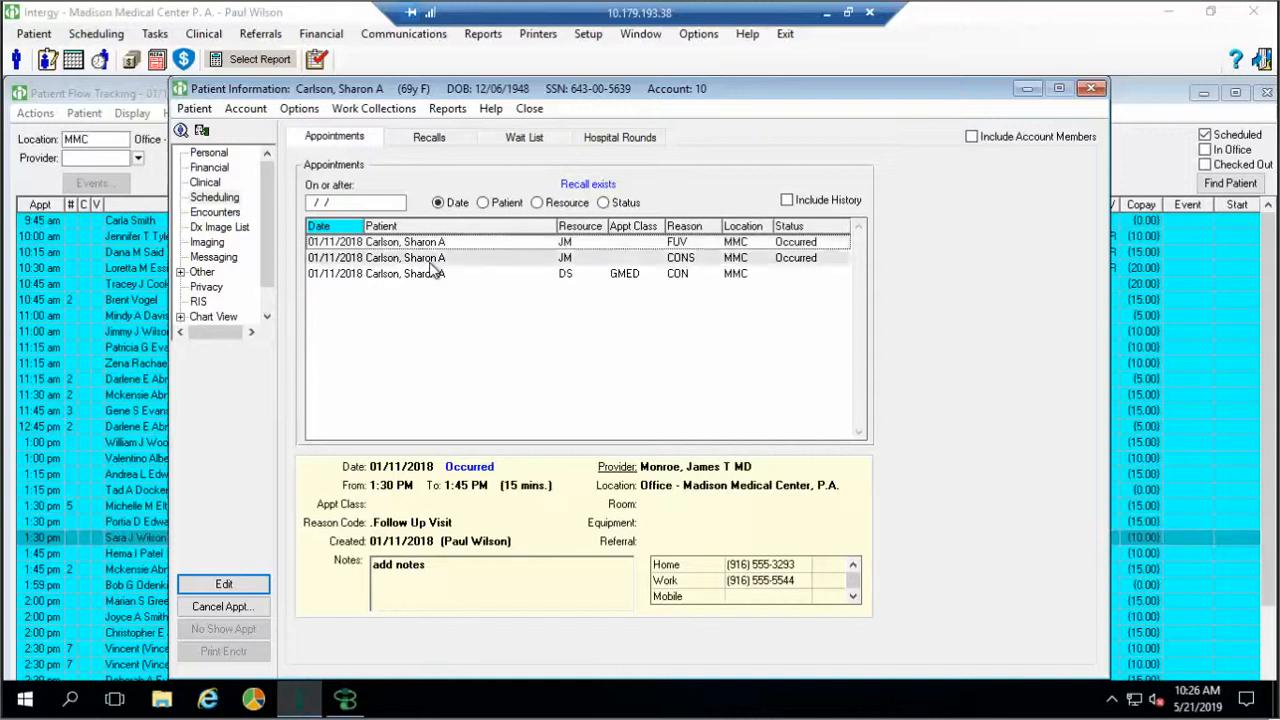
{"action": "left_click", "coordinate": [432, 273]}
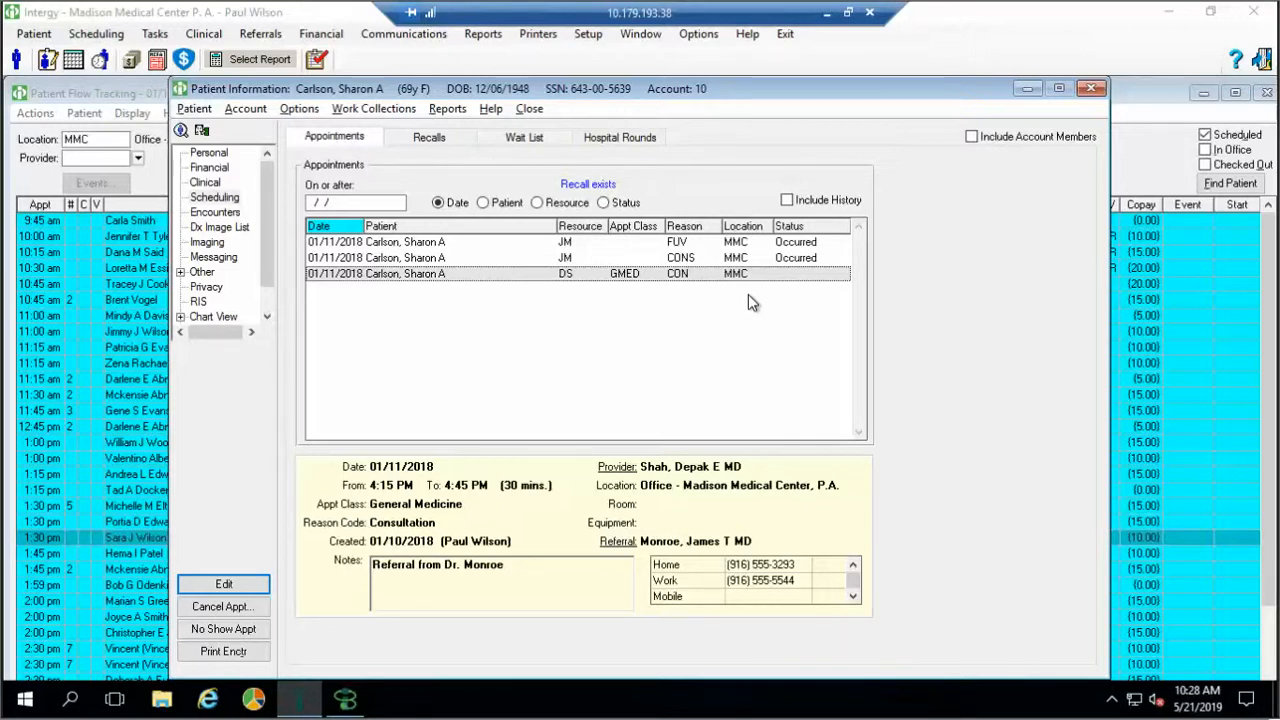
{"action": "key", "text": "alt+Tab"}
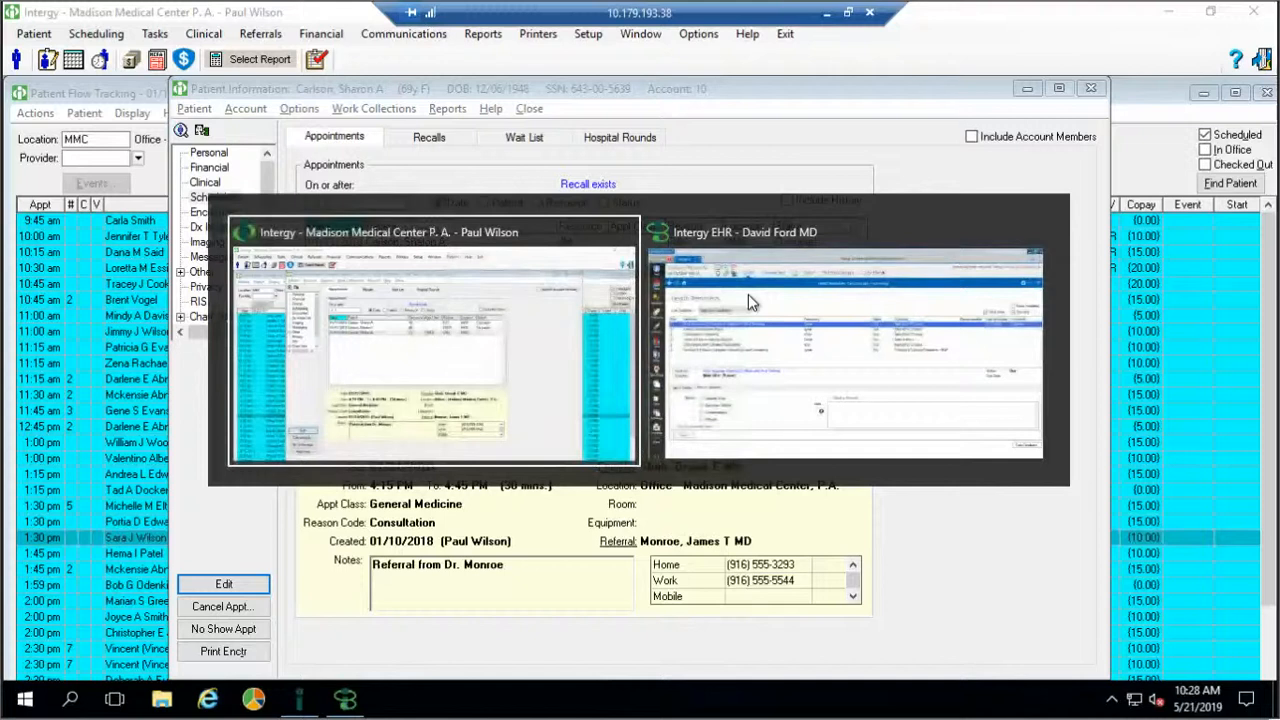